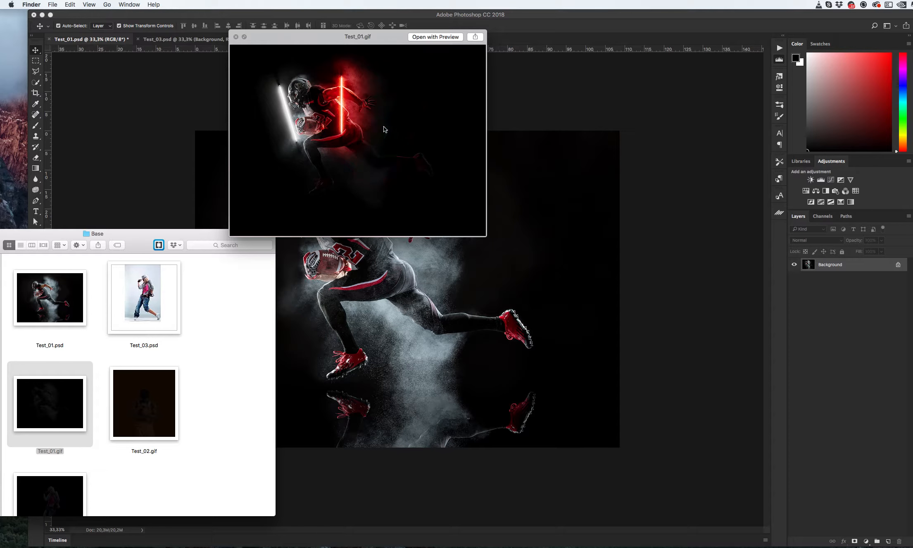
- Preview the example GIF animations Test_02.gif and Test_03.gif from the Base folder
{"action": "left_click", "coordinate": [169, 379]}
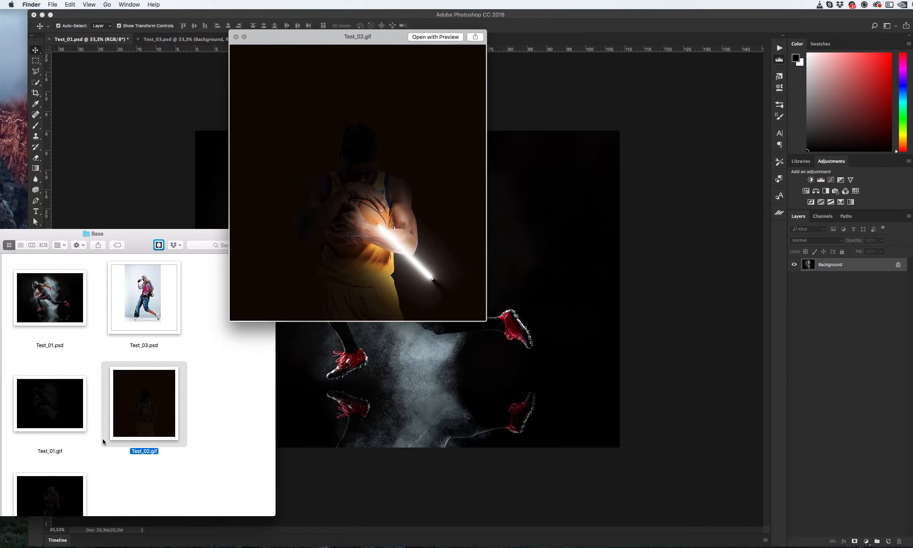
{"action": "left_click", "coordinate": [46, 504]}
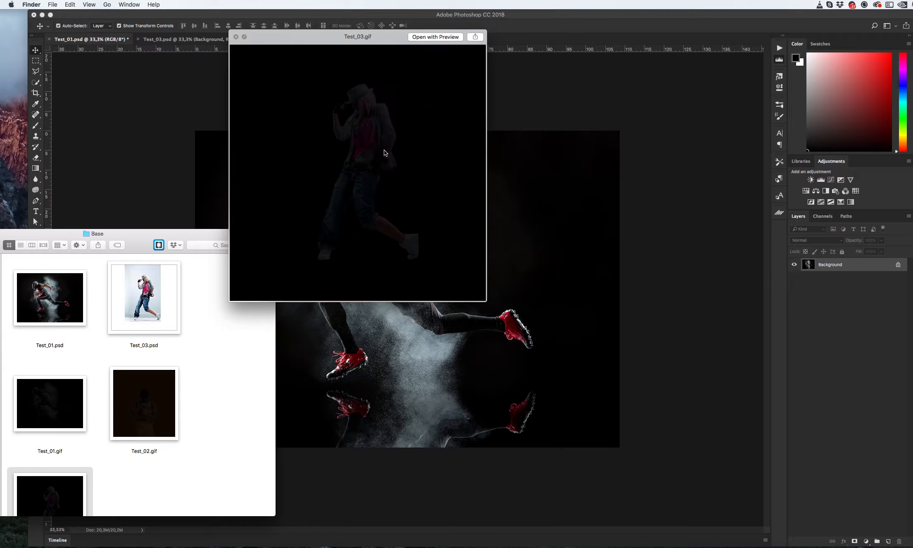
{"action": "key", "text": "space"}
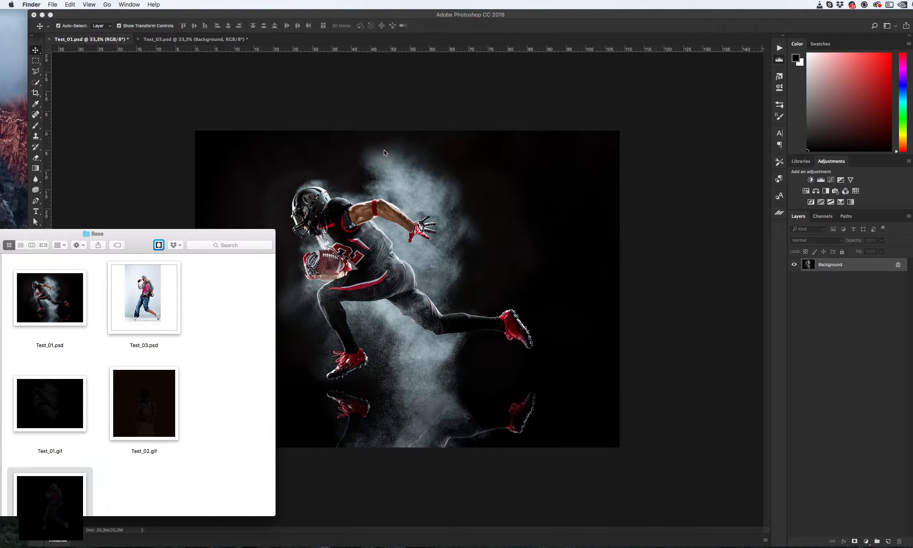
- Switch to Photoshop and open the Actions panel
{"action": "left_click", "coordinate": [371, 108]}
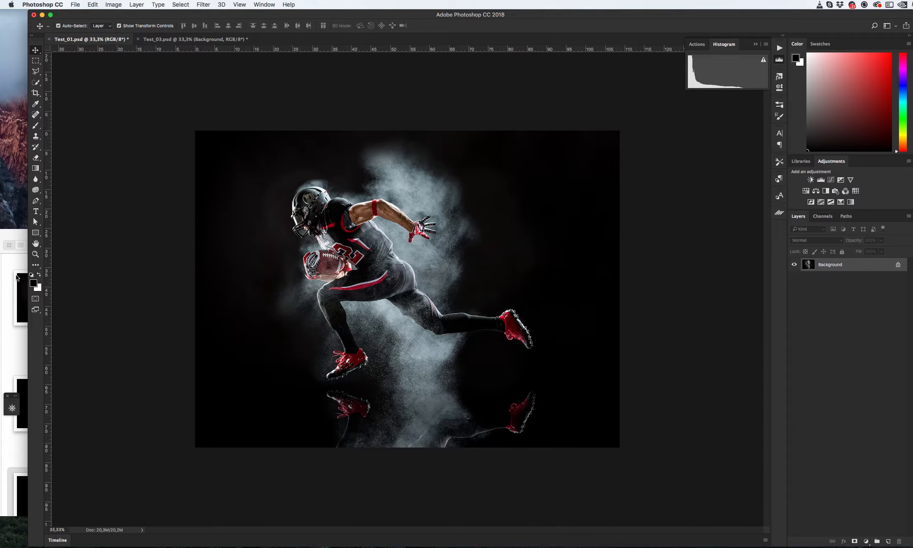
{"action": "left_click", "coordinate": [18, 266]}
{"action": "left_click", "coordinate": [367, 108]}
{"action": "left_click", "coordinate": [779, 48]}
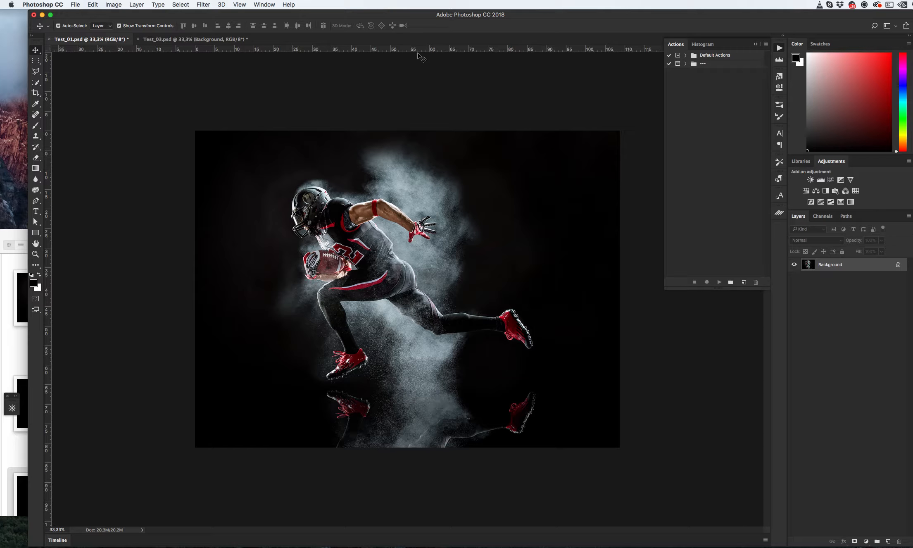
{"action": "left_click", "coordinate": [268, 5]}
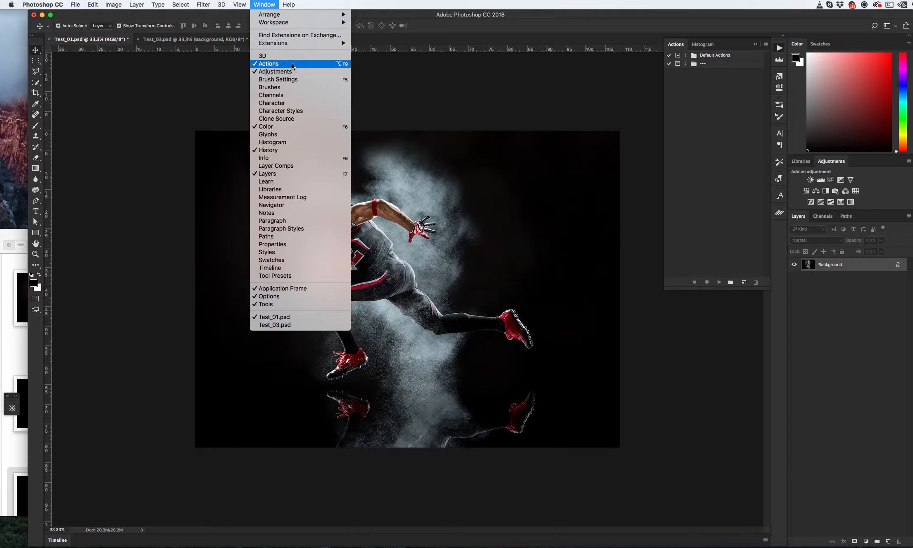
{"action": "left_click", "coordinate": [719, 92]}
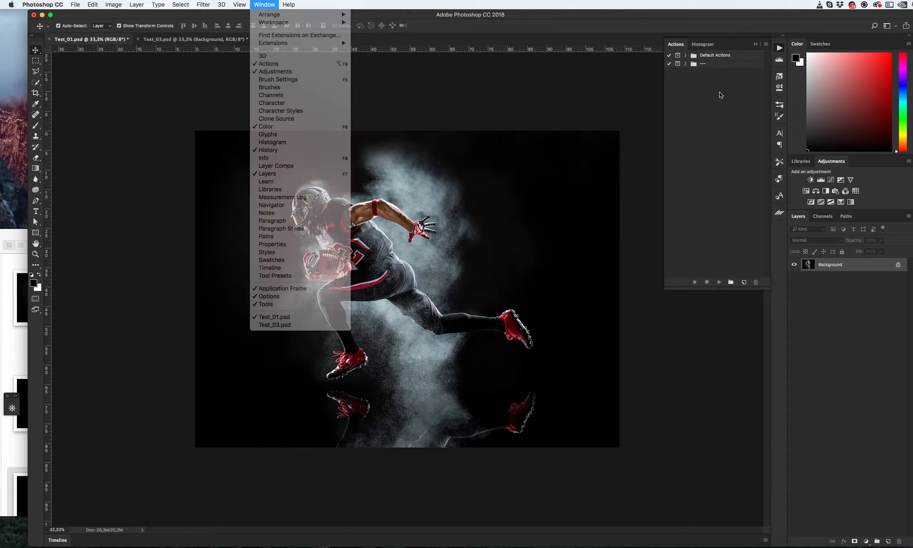
- Load the Animated Neon Light.atn action set into the Actions panel
{"action": "left_click", "coordinate": [766, 44]}
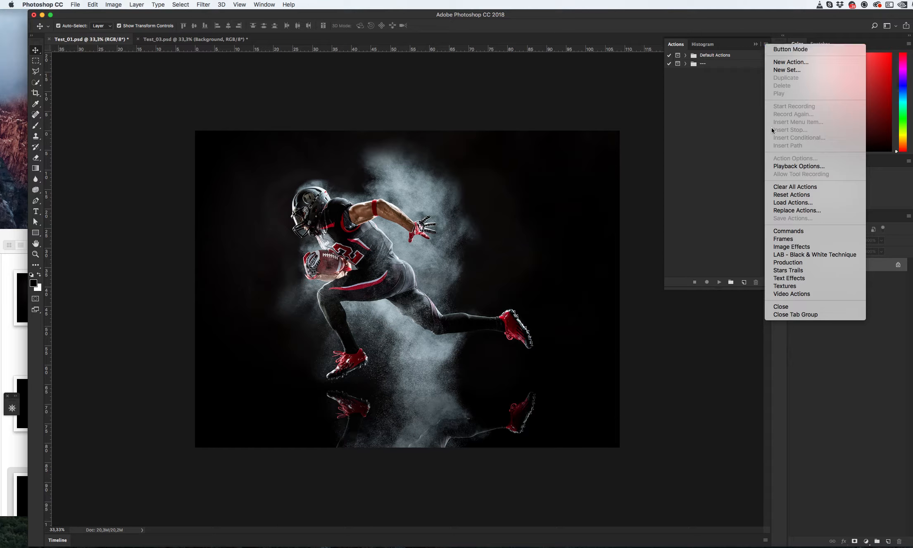
{"action": "left_click", "coordinate": [769, 203]}
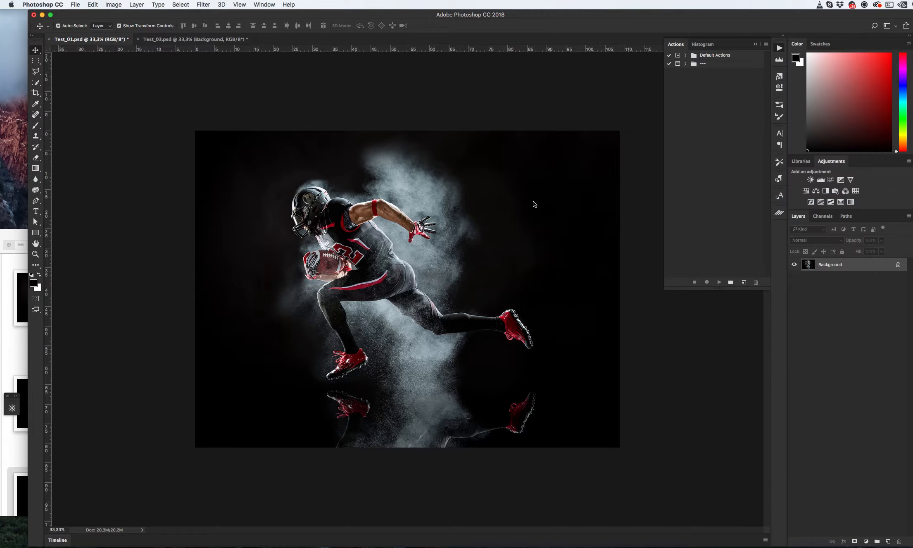
{"action": "left_click", "coordinate": [480, 131]}
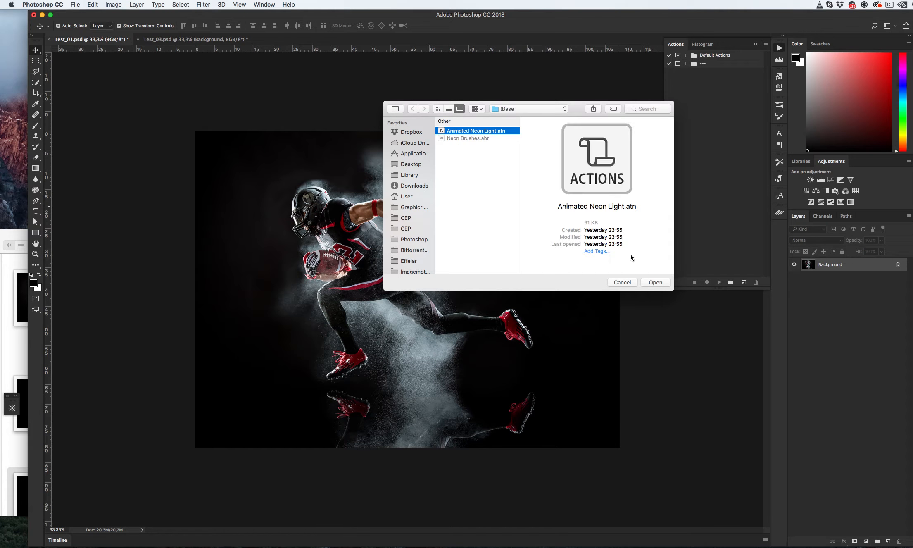
{"action": "left_click", "coordinate": [654, 283]}
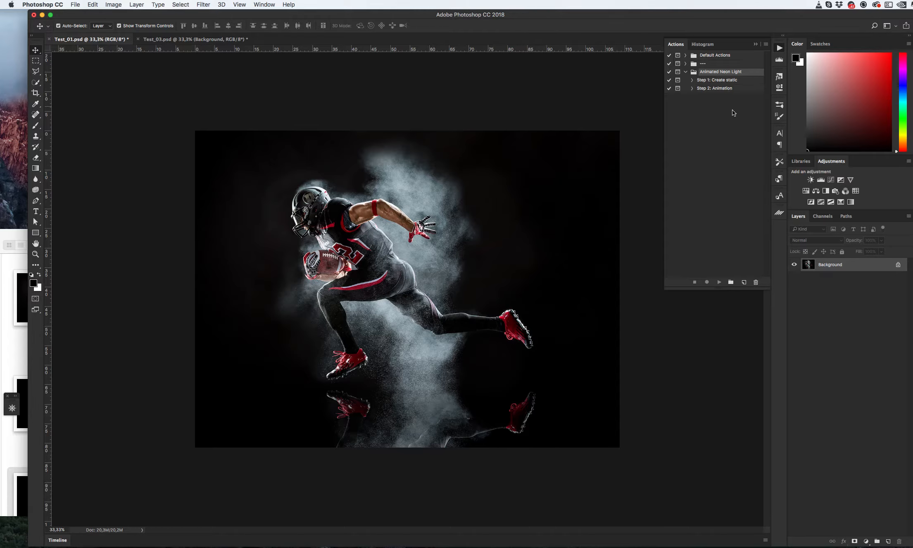
- Open the Brushes panel and inspect its panel menu
{"action": "left_click", "coordinate": [781, 106]}
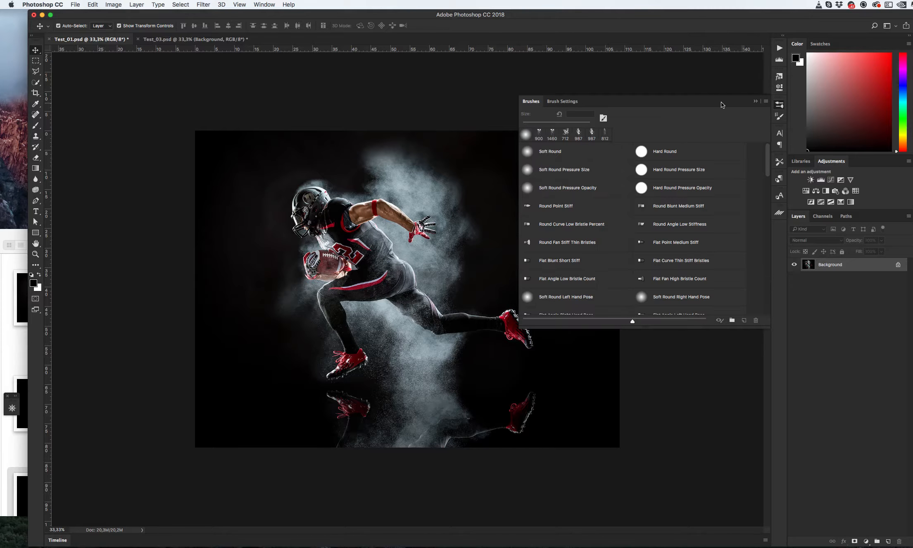
{"action": "left_click", "coordinate": [766, 102]}
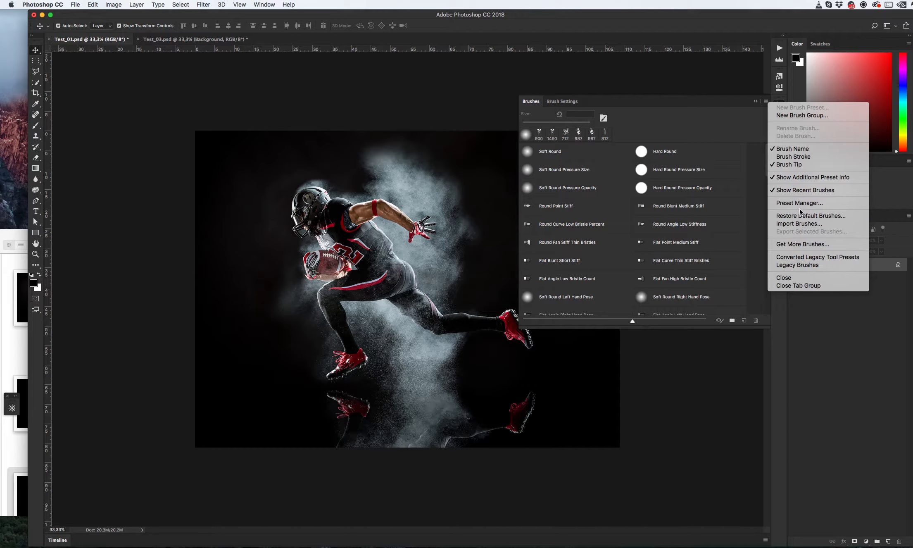
{"action": "left_click", "coordinate": [415, 120]}
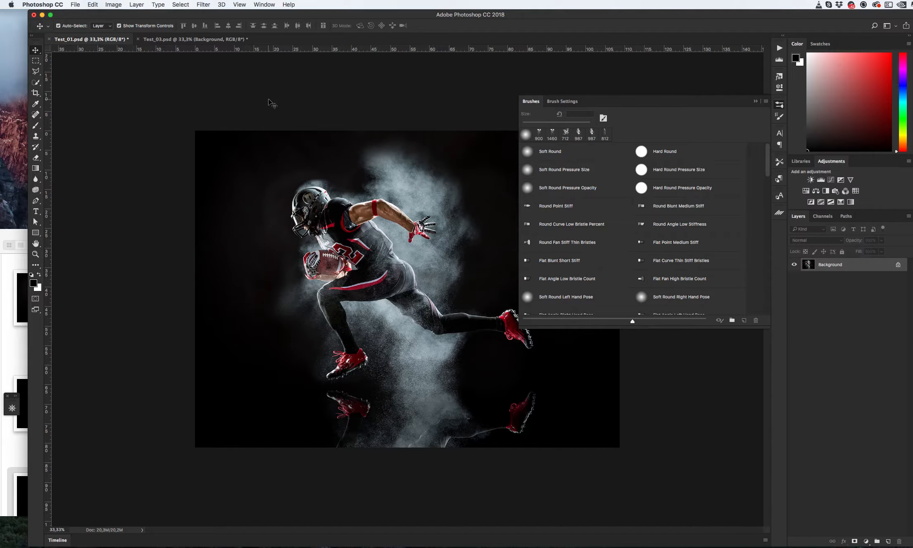
- Try to load Neon Brushes.abr through the brush Preset Manager, then collapse the Brushes panel
{"action": "left_click", "coordinate": [94, 5]}
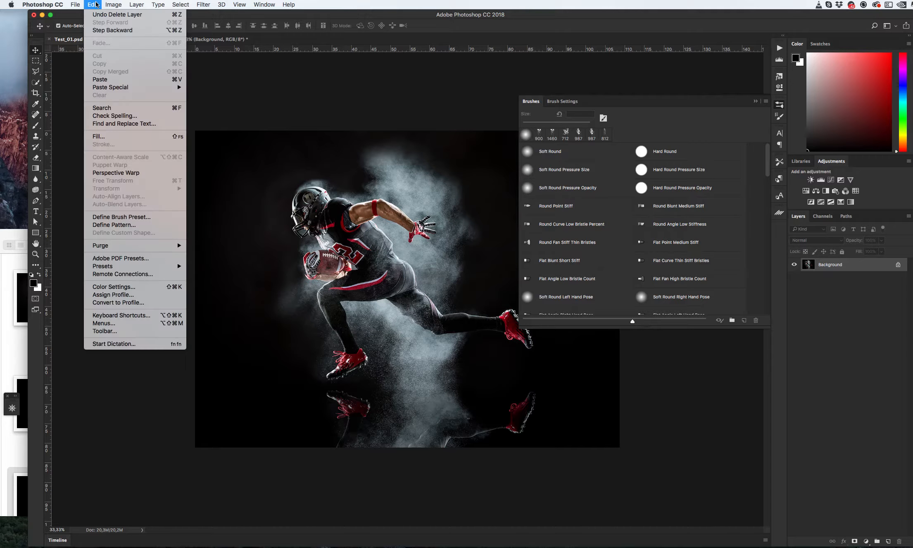
{"action": "mouse_move", "coordinate": [166, 266]}
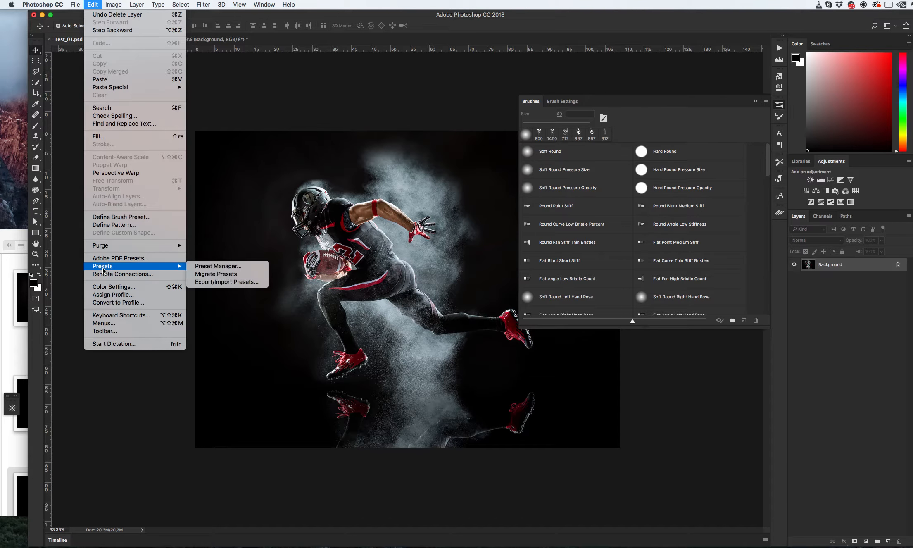
{"action": "left_click", "coordinate": [238, 267]}
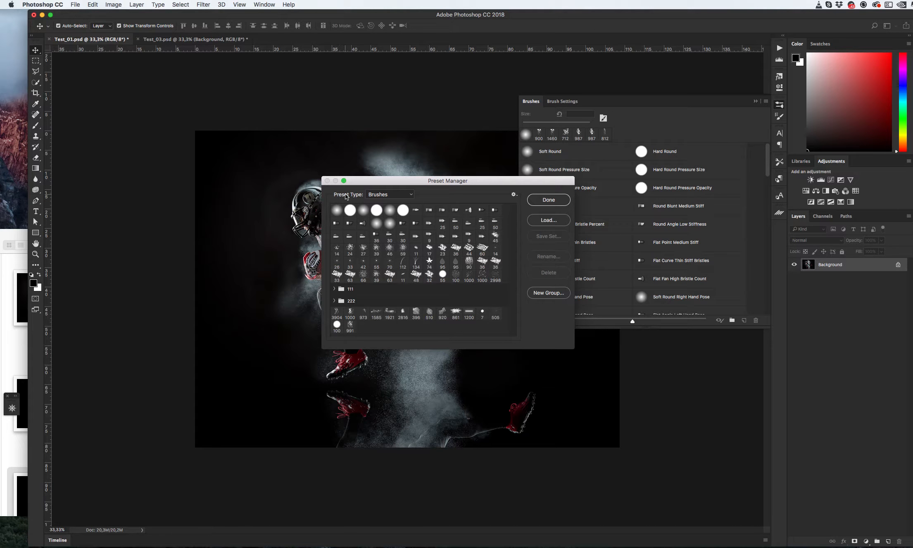
{"action": "left_click", "coordinate": [555, 220]}
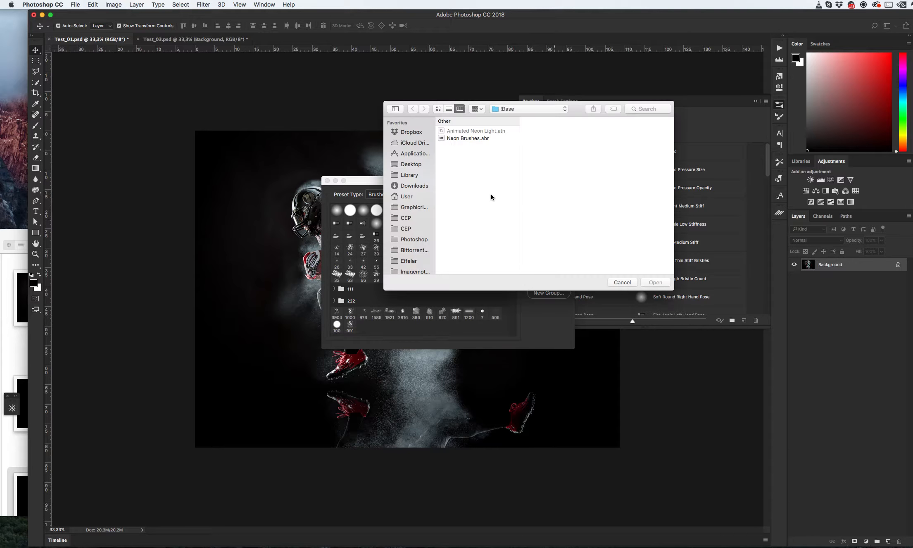
{"action": "left_click", "coordinate": [474, 139]}
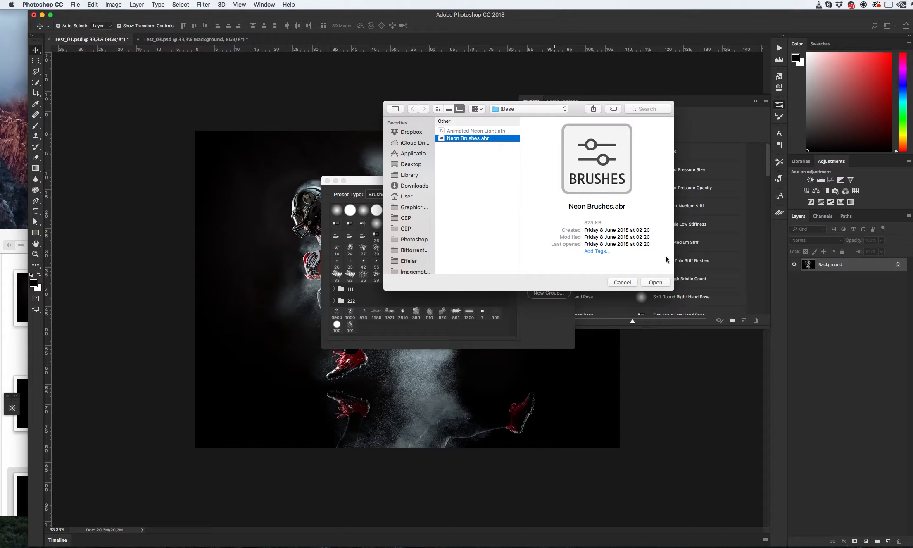
{"action": "left_click", "coordinate": [623, 283]}
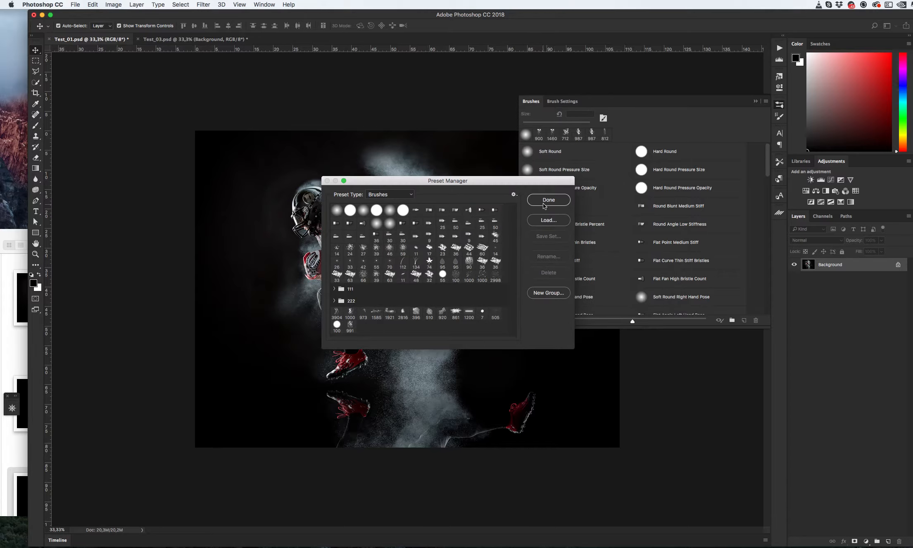
{"action": "left_click", "coordinate": [545, 200]}
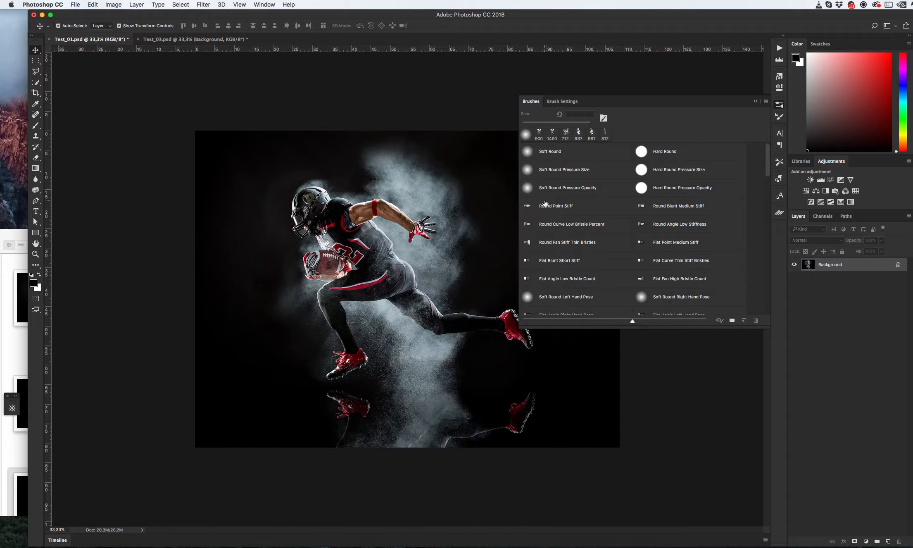
{"action": "left_click", "coordinate": [756, 102]}
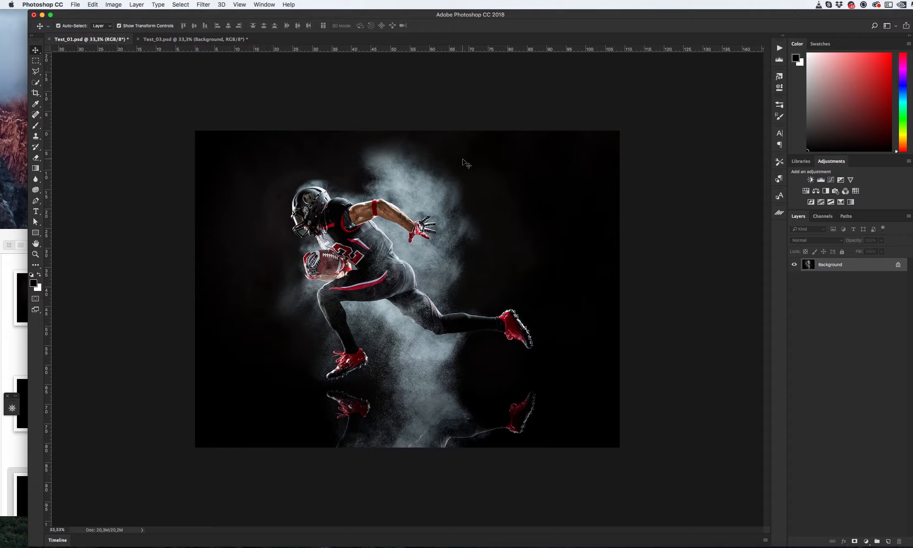
- Switch between the Test_01 and Test_03 documents, ending on Test_03.psd
{"action": "left_click", "coordinate": [173, 40]}
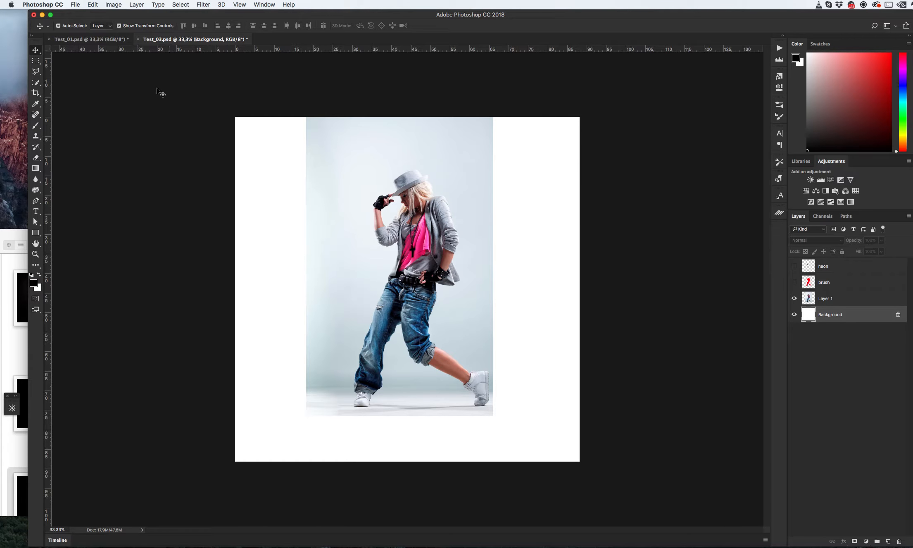
{"action": "left_click", "coordinate": [101, 39]}
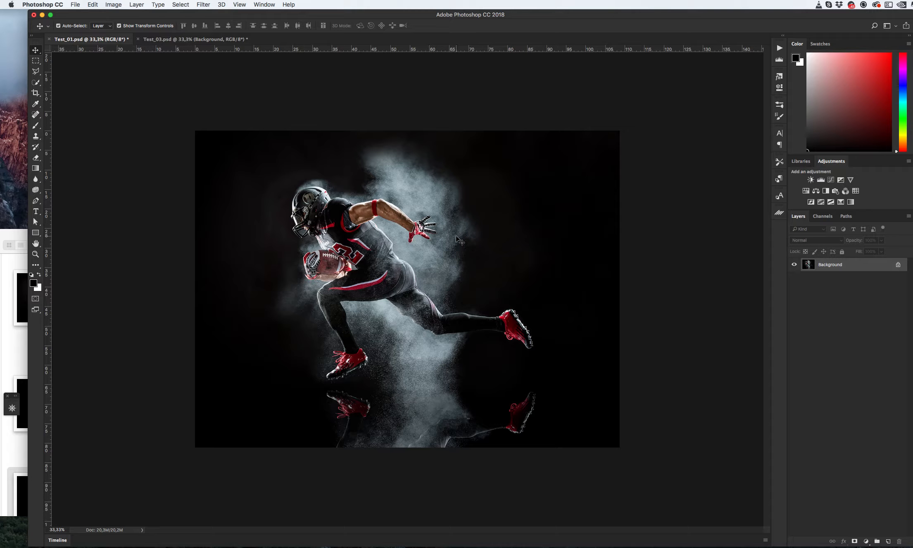
{"action": "left_click", "coordinate": [185, 41]}
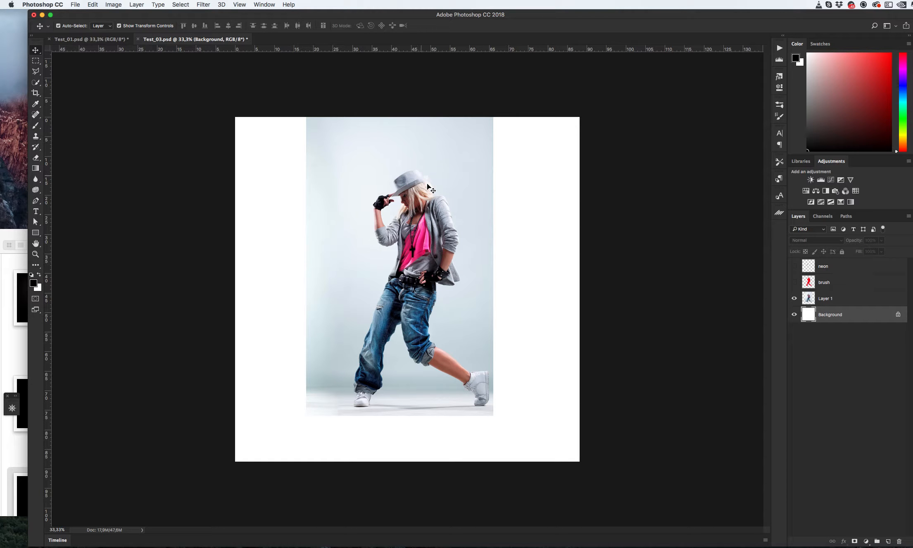
- Select the dancer's Layer 1 and open the Image Size dialog, then cancel it
{"action": "left_click", "coordinate": [460, 229]}
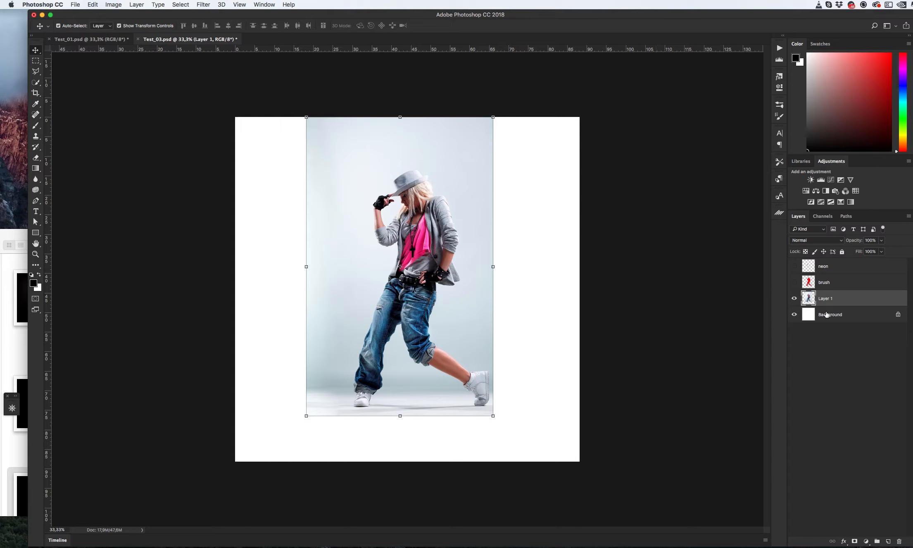
{"action": "key", "text": "super+alt+i"}
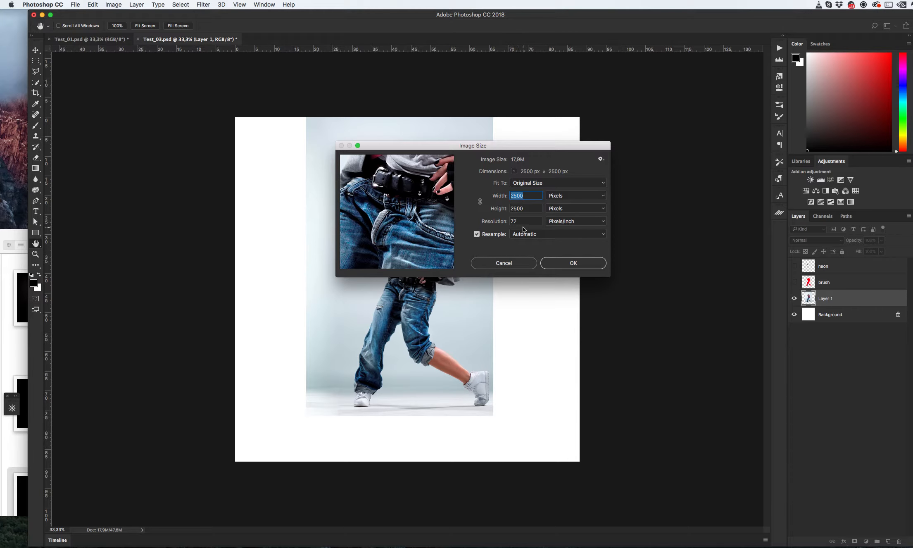
{"action": "left_click", "coordinate": [511, 264]}
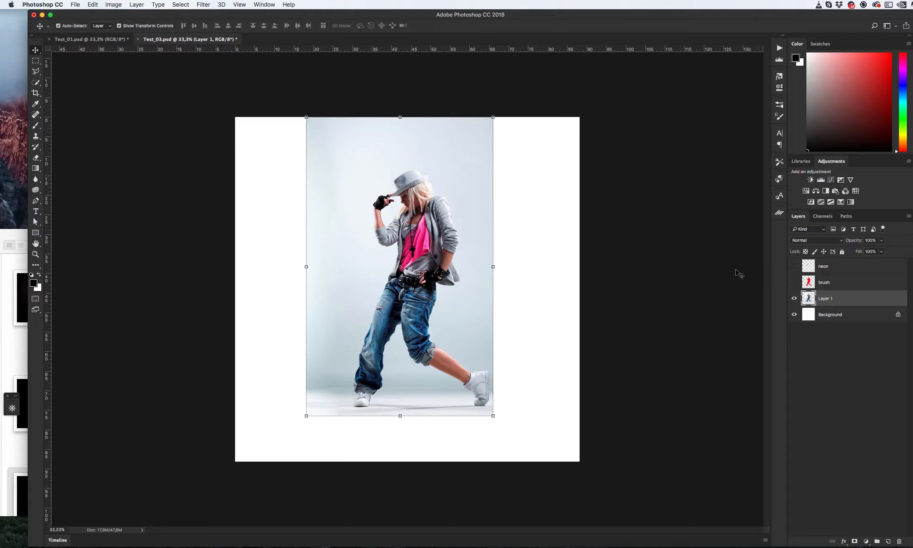
- Delete the neon and brush layers from the Test_03 document
{"action": "left_click", "coordinate": [839, 285]}
{"action": "left_click", "coordinate": [839, 271], "text": "shift"}
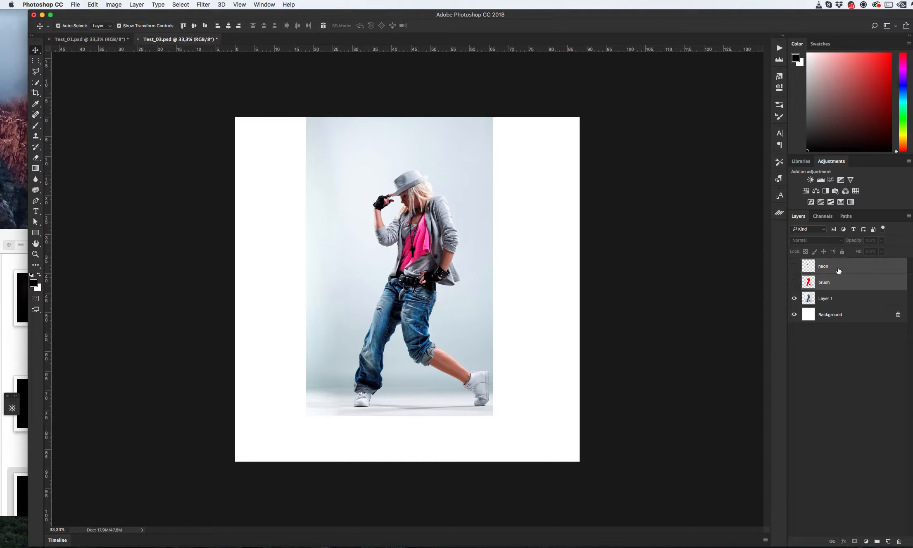
{"action": "key", "text": "Delete"}
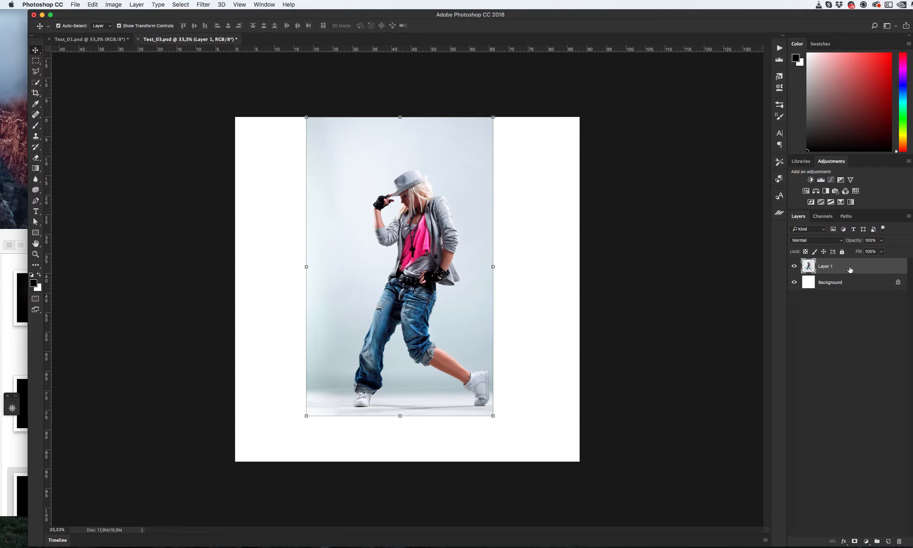
- Merge Layer 1 with the Background layer, then undo the merge
{"action": "left_click", "coordinate": [847, 286]}
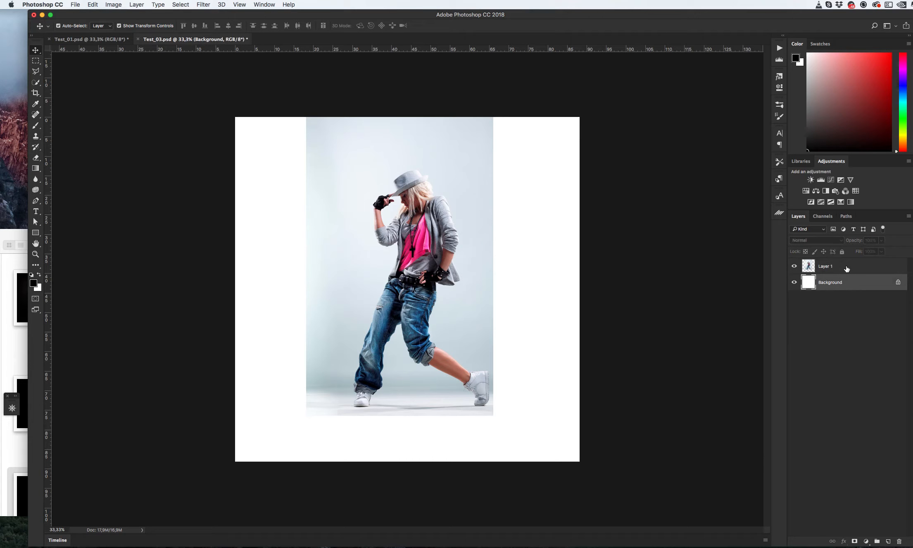
{"action": "left_click", "coordinate": [847, 268], "text": "shift"}
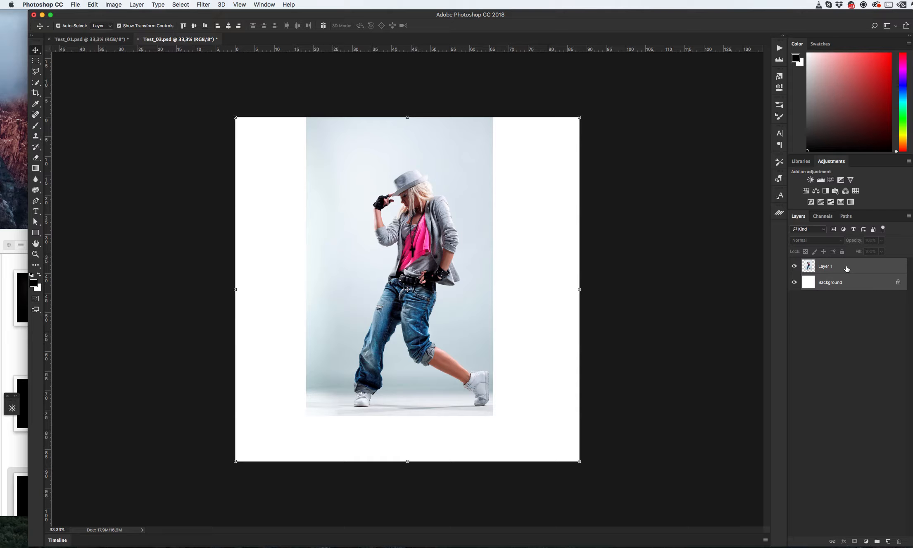
{"action": "key", "text": "super+e"}
{"action": "key", "text": "super+z"}
- Flatten the image into a single Background layer
{"action": "left_click", "coordinate": [845, 266]}
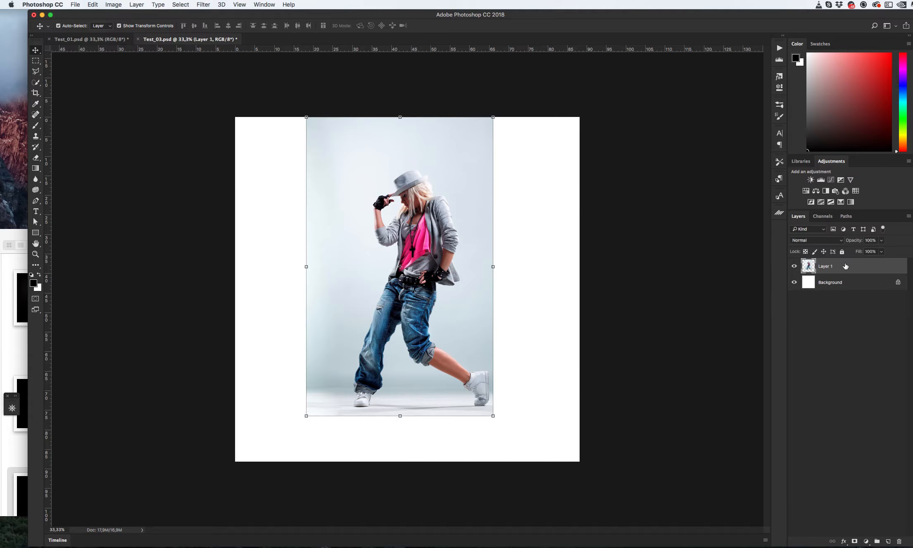
{"action": "right_click", "coordinate": [835, 267]}
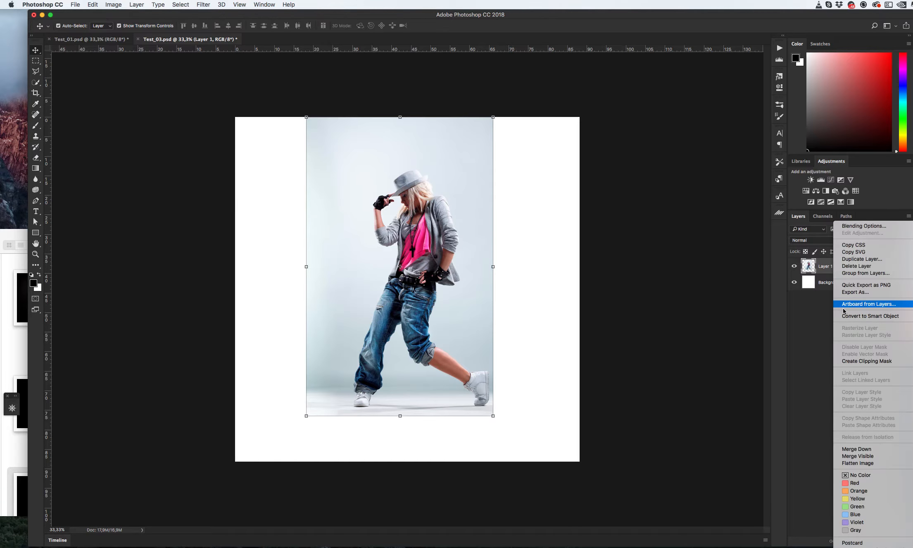
{"action": "left_click", "coordinate": [850, 463]}
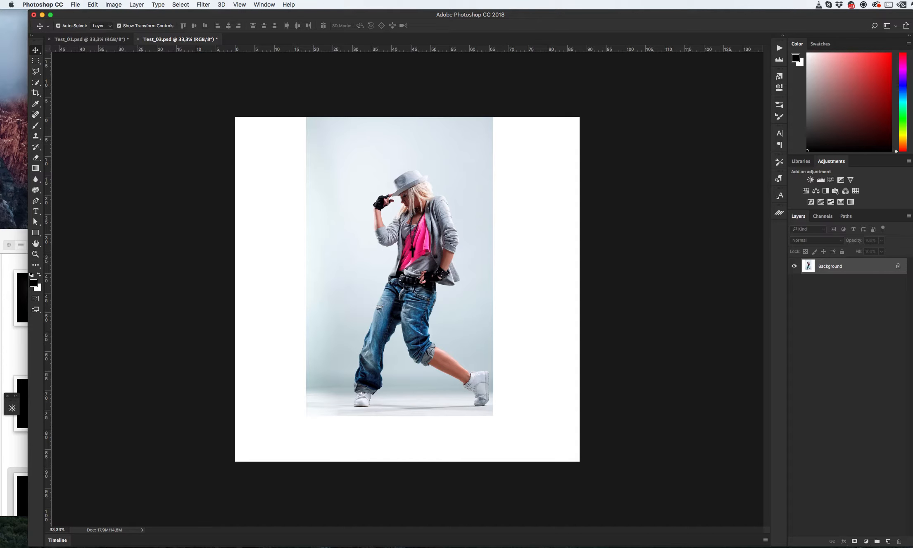
- Undo the flatten and merge the dancer's Layer 1 down into the Background layer
{"action": "key", "text": "super+z"}
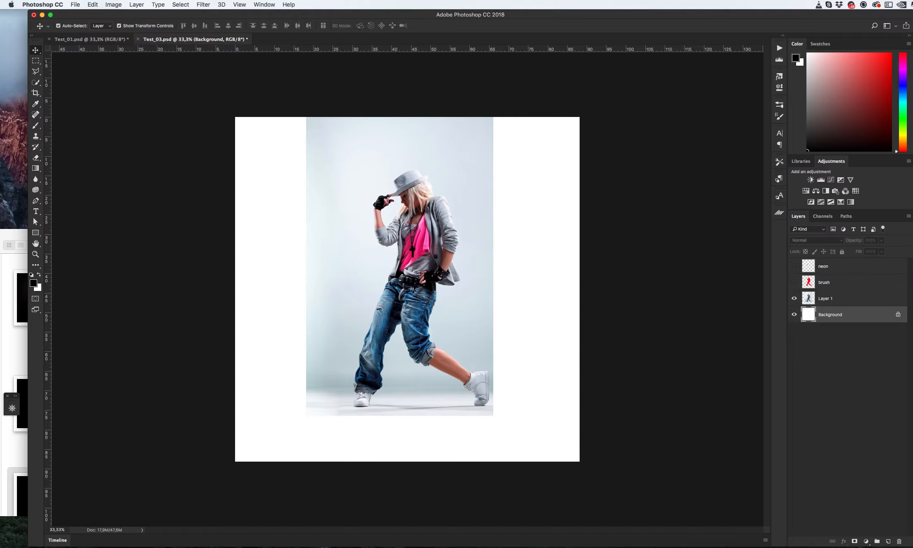
{"action": "left_click", "coordinate": [848, 304]}
{"action": "key", "text": "super+e"}
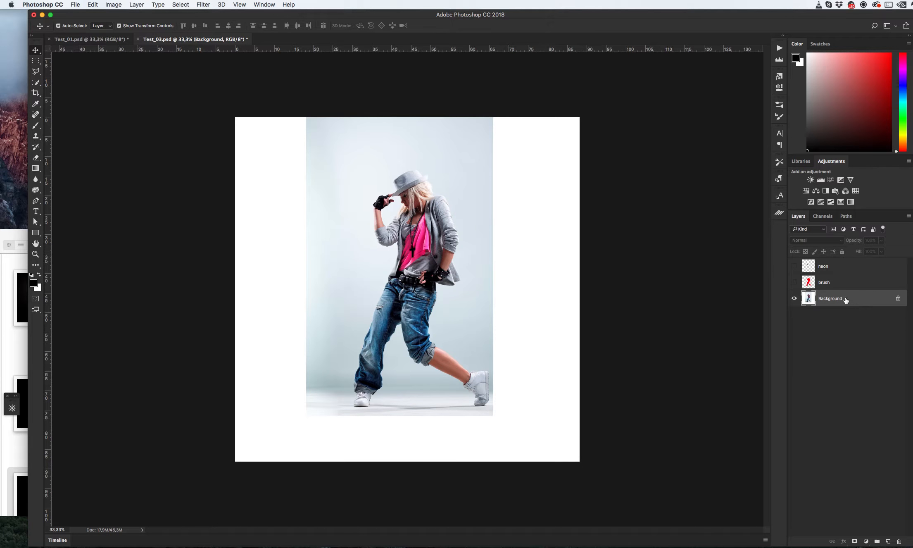
- Make the brush and neon layers visible again and select the neon layer
{"action": "left_click", "coordinate": [794, 282]}
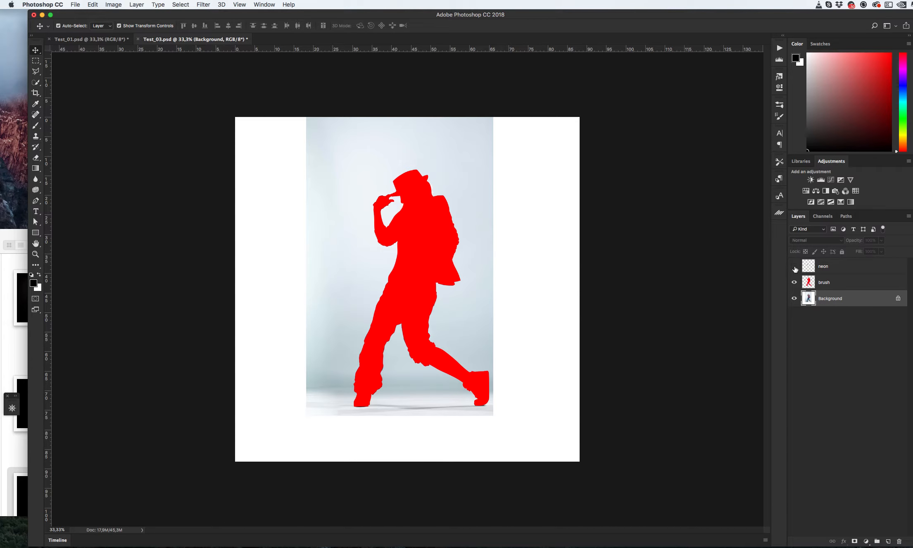
{"action": "left_click", "coordinate": [822, 271]}
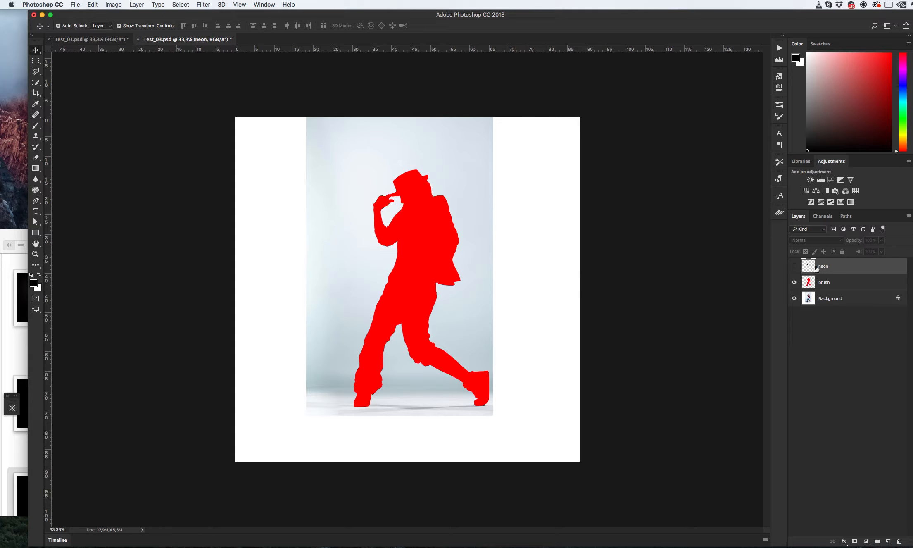
{"action": "left_click", "coordinate": [794, 267]}
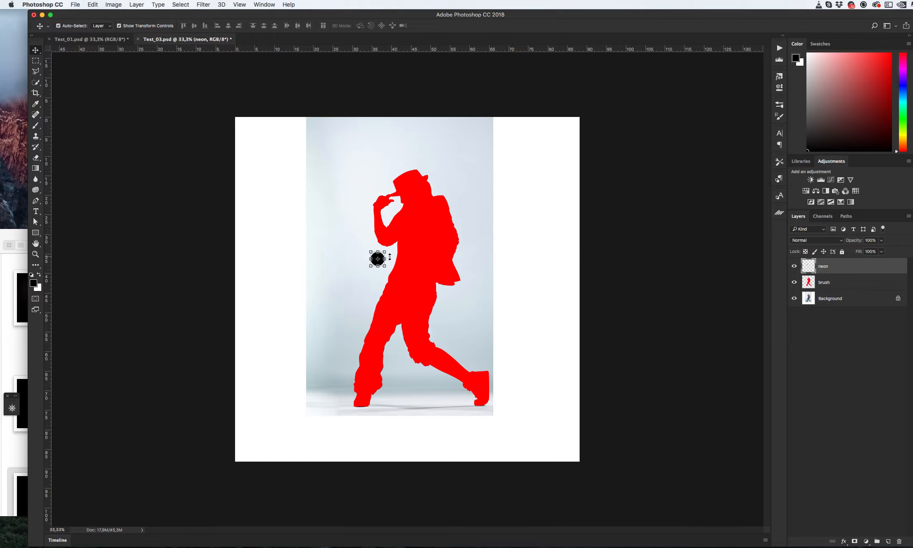
- On the neon layer, erase the existing dot and paint a new 100 px black dot on the dancer's torso
{"action": "key", "text": "b"}
{"action": "right_click", "coordinate": [399, 255]}
{"action": "scroll", "coordinate": [536, 384], "scroll_direction": "down", "scroll_amount": 5}
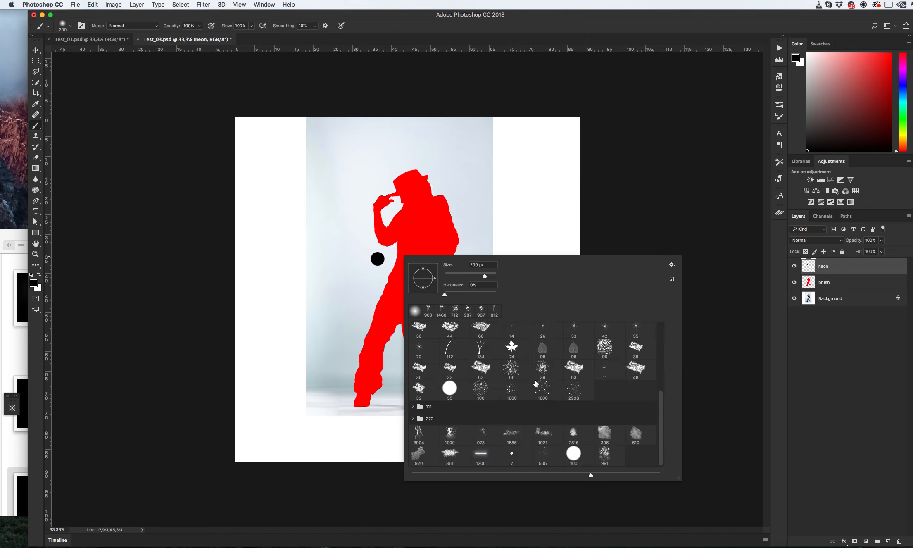
{"action": "left_click", "coordinate": [576, 455]}
{"action": "right_click", "coordinate": [467, 237]}
{"action": "left_click", "coordinate": [423, 214]}
{"action": "key", "text": "super+z"}
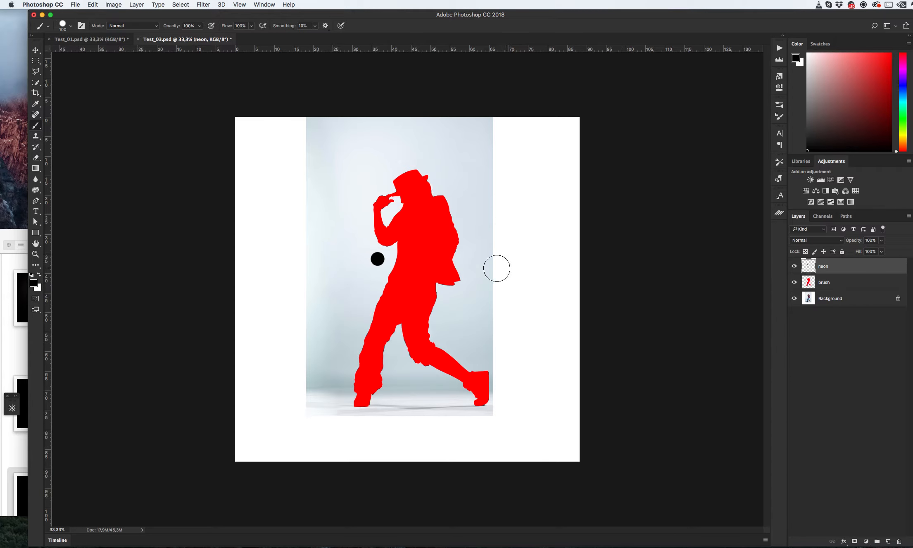
{"action": "key", "text": "e"}
{"action": "left_click_drag", "start_coordinate": [369, 255], "coordinate": [412, 262]}
{"action": "key", "text": "b"}
{"action": "left_click", "coordinate": [415, 257]}
{"action": "key", "text": "super+z"}
{"action": "left_click", "coordinate": [417, 265]}
{"action": "key", "text": "v"}
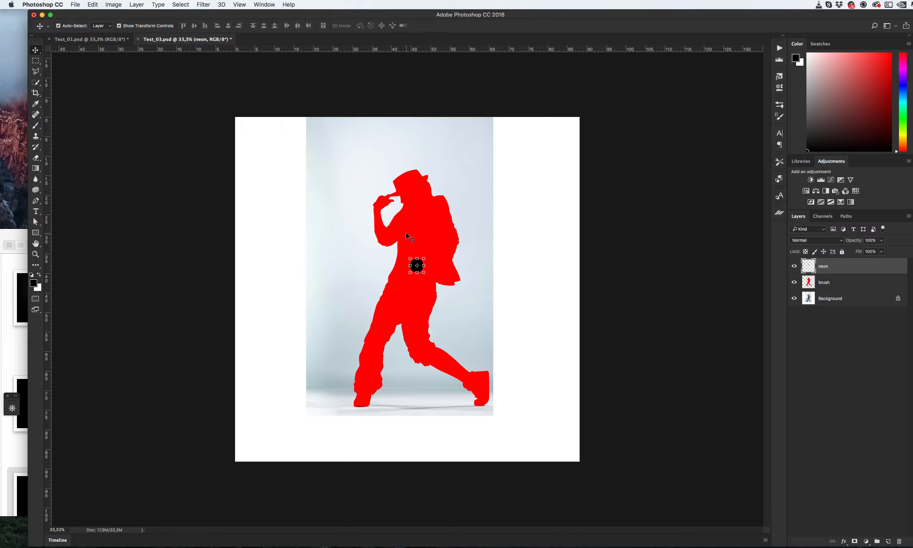
- Switch to the Test_01 document and add a new layer named brush
{"action": "left_click", "coordinate": [439, 86]}
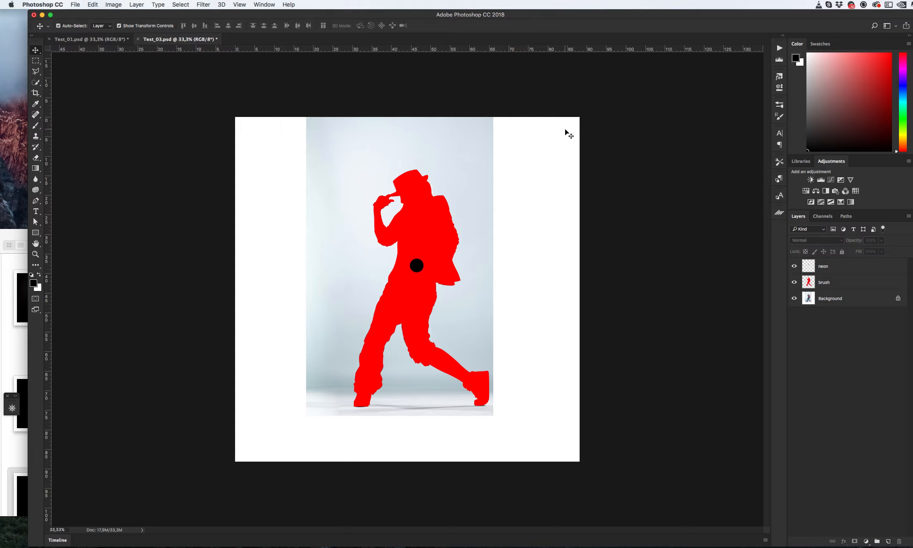
{"action": "left_click", "coordinate": [91, 39]}
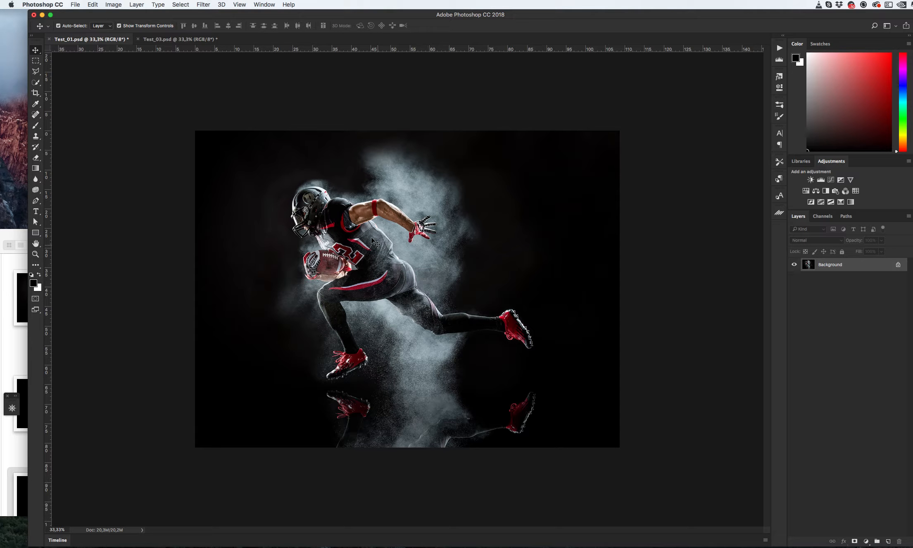
{"action": "left_click", "coordinate": [887, 540]}
{"action": "double_click", "coordinate": [826, 265]}
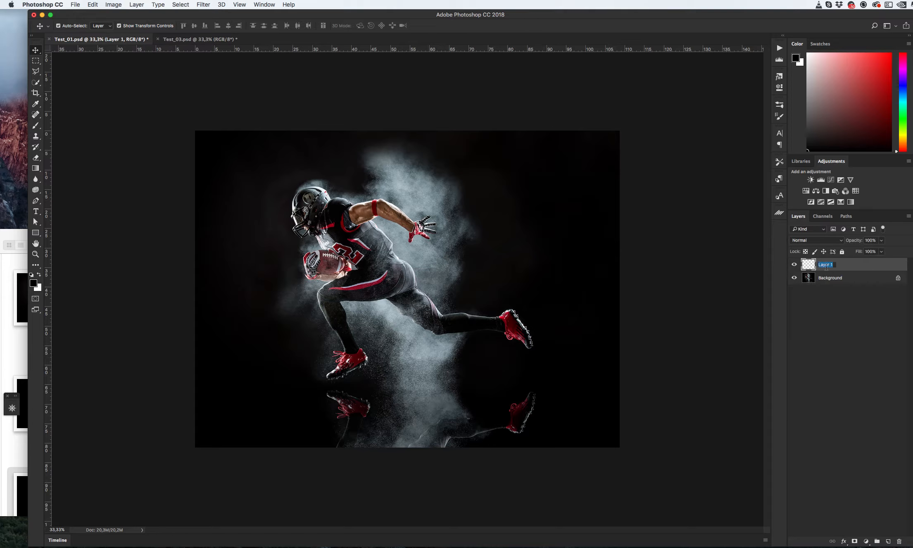
{"action": "type", "text": "brush"}
{"action": "key", "text": "Return"}
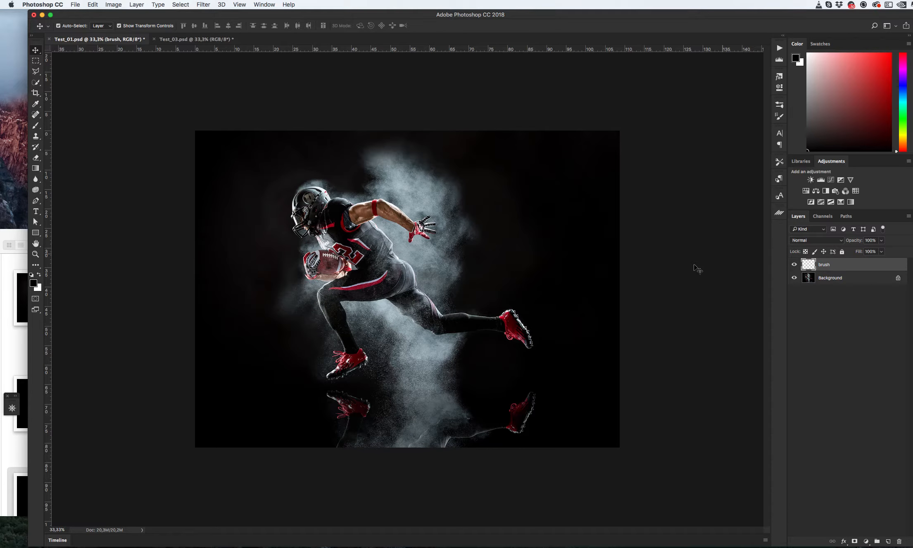
- With a soft round brush in red, paint a large blob covering the football player on the brush layer
{"action": "key", "text": "b"}
{"action": "right_click", "coordinate": [378, 289]}
{"action": "scroll", "coordinate": [397, 372], "scroll_direction": "up", "scroll_amount": 10}
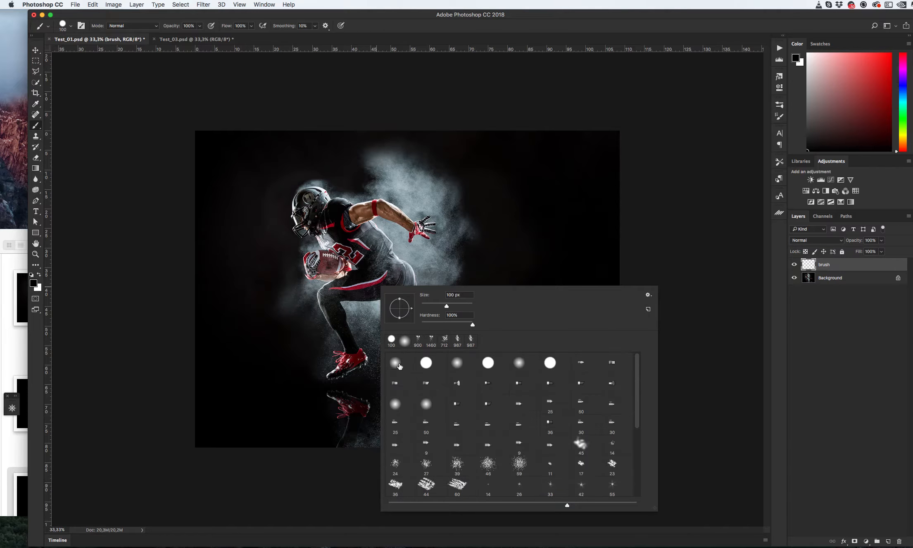
{"action": "left_click", "coordinate": [401, 362]}
{"action": "left_click", "coordinate": [199, 26]}
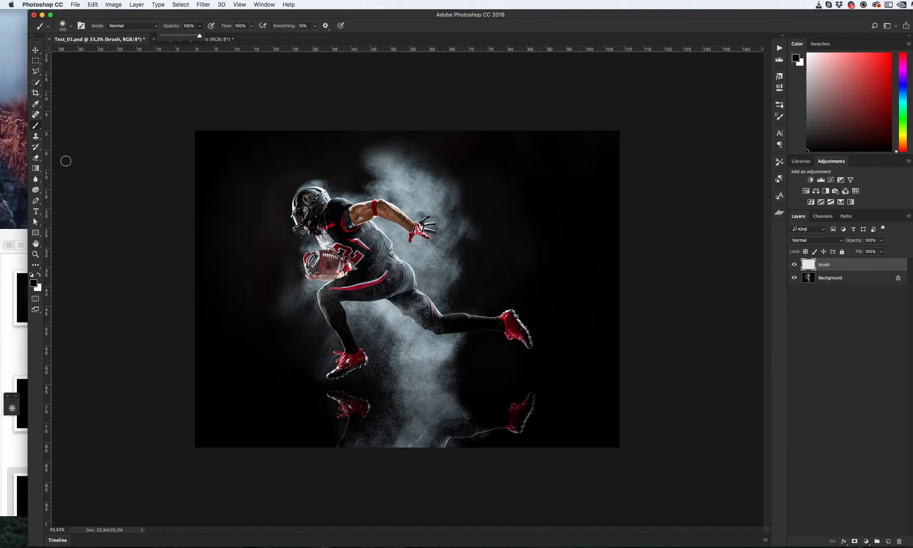
{"action": "left_click", "coordinate": [34, 284]}
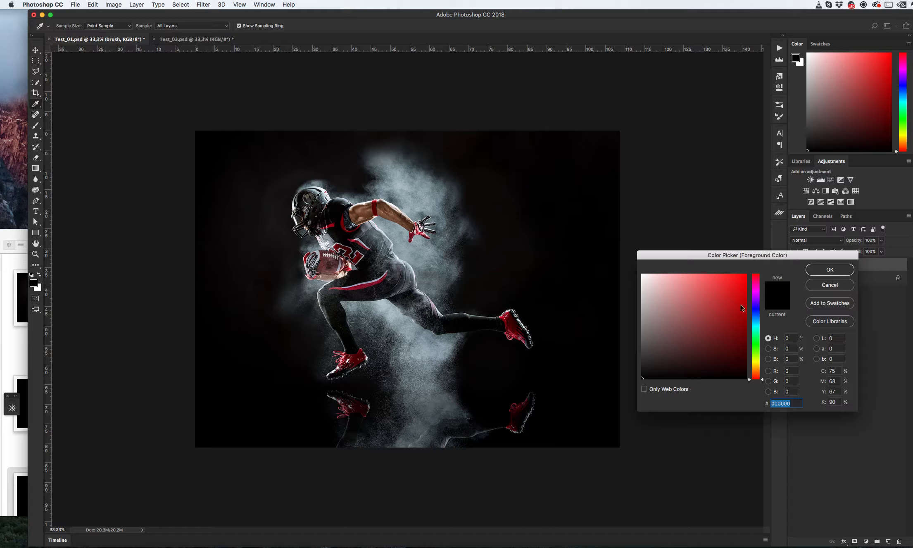
{"action": "left_click_drag", "start_coordinate": [718, 303], "coordinate": [798, 261]}
{"action": "left_click", "coordinate": [812, 269]}
{"action": "right_click", "coordinate": [397, 265]}
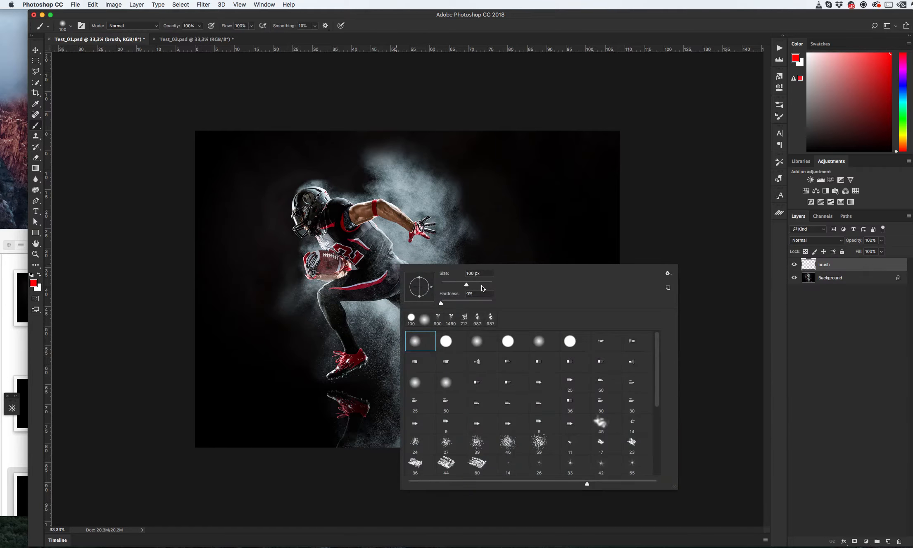
{"action": "mouse_move", "coordinate": [334, 199]}
{"action": "left_mouse_down"}
{"action": "mouse_move", "coordinate": [303, 212]}
{"action": "mouse_move", "coordinate": [336, 254]}
{"action": "mouse_move", "coordinate": [342, 292]}
{"action": "mouse_move", "coordinate": [328, 291]}
{"action": "mouse_move", "coordinate": [327, 370]}
{"action": "mouse_move", "coordinate": [335, 284]}
{"action": "mouse_move", "coordinate": [345, 272]}
{"action": "mouse_move", "coordinate": [331, 222]}
{"action": "mouse_move", "coordinate": [413, 234]}
{"action": "mouse_move", "coordinate": [367, 218]}
{"action": "mouse_move", "coordinate": [368, 266]}
{"action": "mouse_move", "coordinate": [490, 317]}
{"action": "mouse_move", "coordinate": [419, 294]}
{"action": "mouse_move", "coordinate": [466, 325]}
{"action": "mouse_move", "coordinate": [522, 332]}
{"action": "mouse_move", "coordinate": [528, 343]}
{"action": "mouse_move", "coordinate": [517, 320]}
{"action": "mouse_move", "coordinate": [452, 334]}
{"action": "mouse_move", "coordinate": [389, 302]}
{"action": "mouse_move", "coordinate": [357, 342]}
{"action": "mouse_move", "coordinate": [343, 395]}
{"action": "mouse_move", "coordinate": [323, 232]}
{"action": "mouse_move", "coordinate": [306, 187]}
{"action": "mouse_move", "coordinate": [322, 196]}
{"action": "mouse_move", "coordinate": [290, 279]}
{"action": "mouse_move", "coordinate": [437, 298]}
{"action": "mouse_move", "coordinate": [410, 268]}
{"action": "mouse_move", "coordinate": [402, 329]}
{"action": "mouse_move", "coordinate": [416, 358]}
{"action": "mouse_move", "coordinate": [415, 326]}
{"action": "left_mouse_up"}
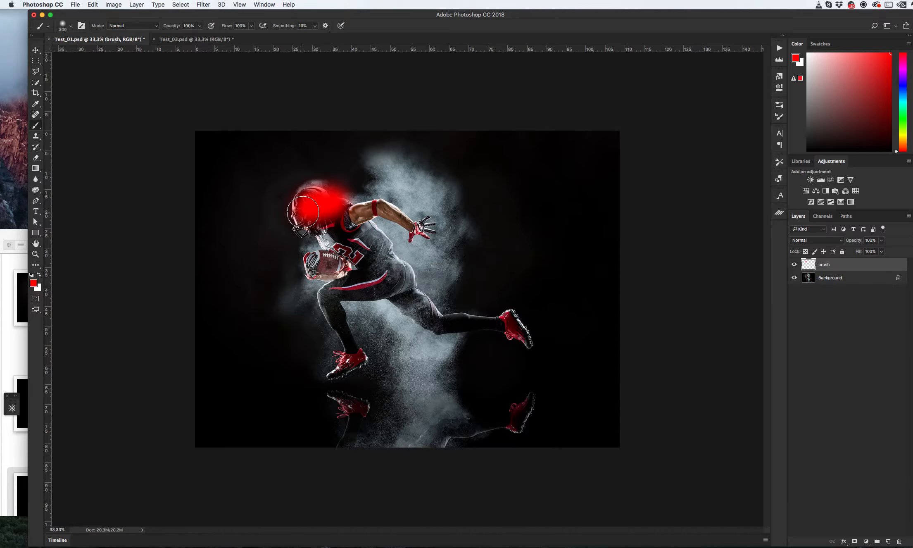
{"action": "key", "text": "bracketright"}
{"action": "key", "text": "bracketright"}
{"action": "key", "text": "bracketright"}
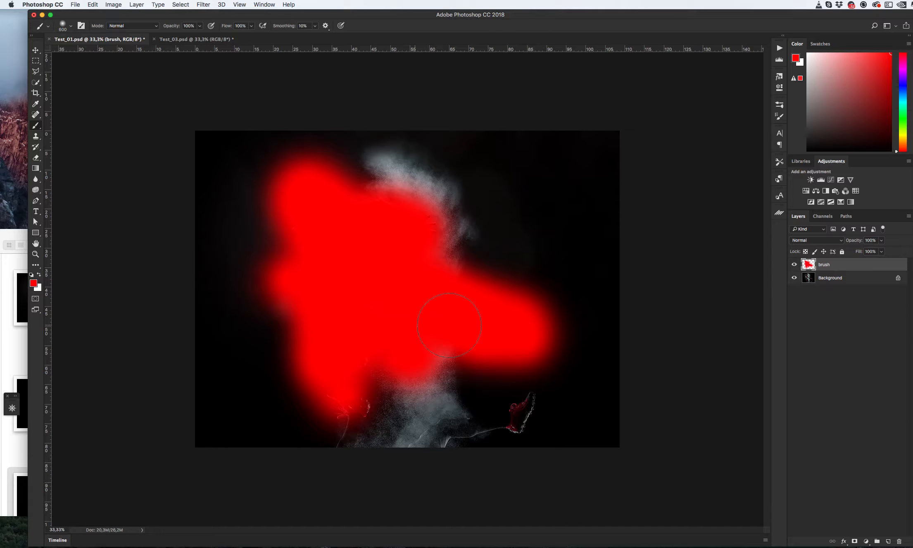
{"action": "key", "text": "v"}
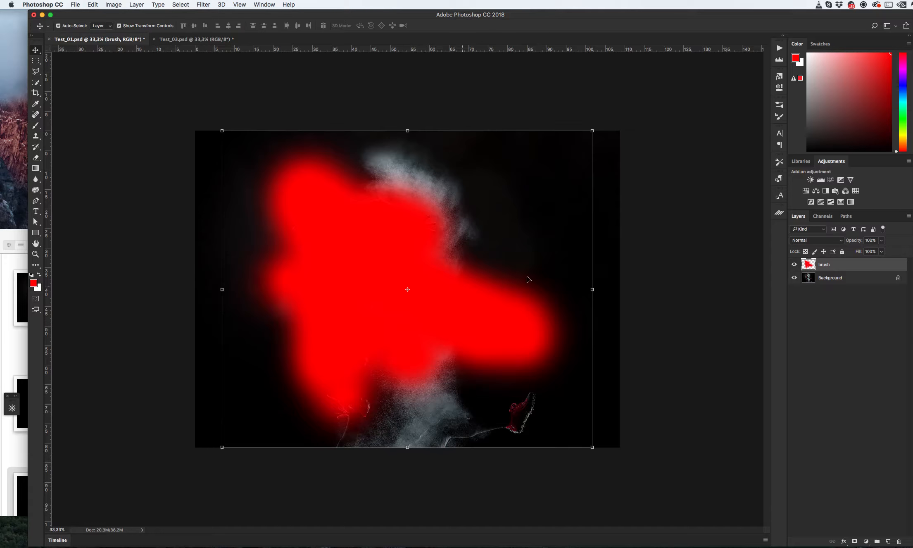
- Add another new layer above it named neon
{"action": "left_click", "coordinate": [888, 541]}
{"action": "double_click", "coordinate": [825, 264]}
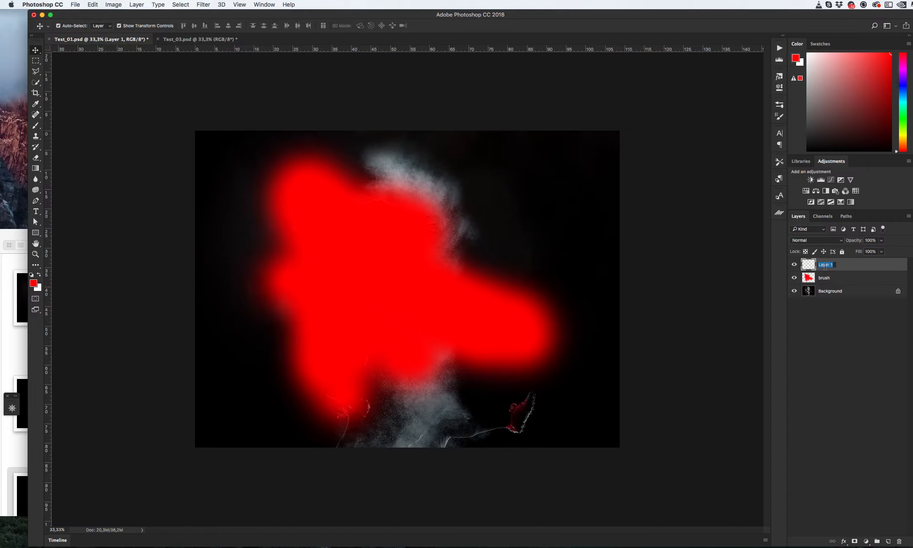
{"action": "type", "text": "neon"}
{"action": "key", "text": "Return"}
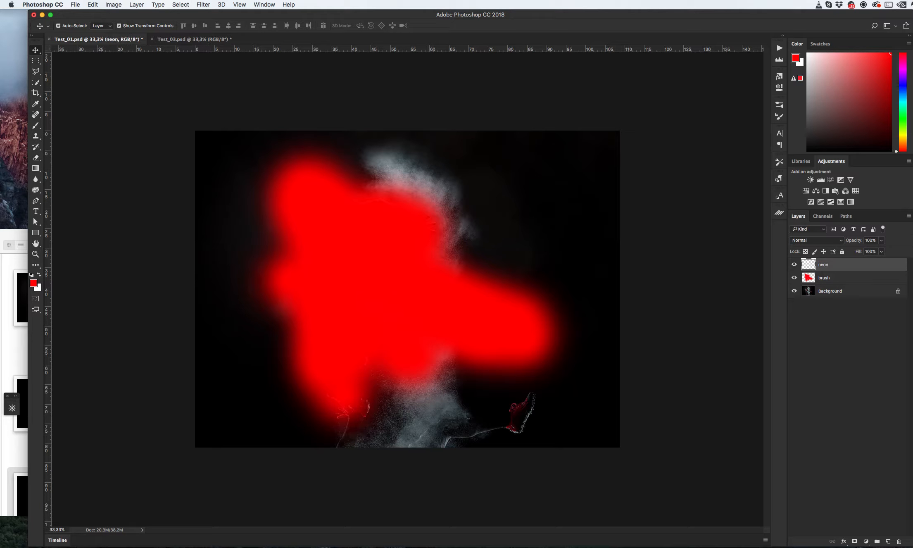
- Select a 100 px hard round brush and set the foreground color to 00deff
{"action": "key", "text": "b"}
{"action": "right_click", "coordinate": [461, 297]}
{"action": "scroll", "coordinate": [600, 425], "scroll_direction": "down", "scroll_amount": 6}
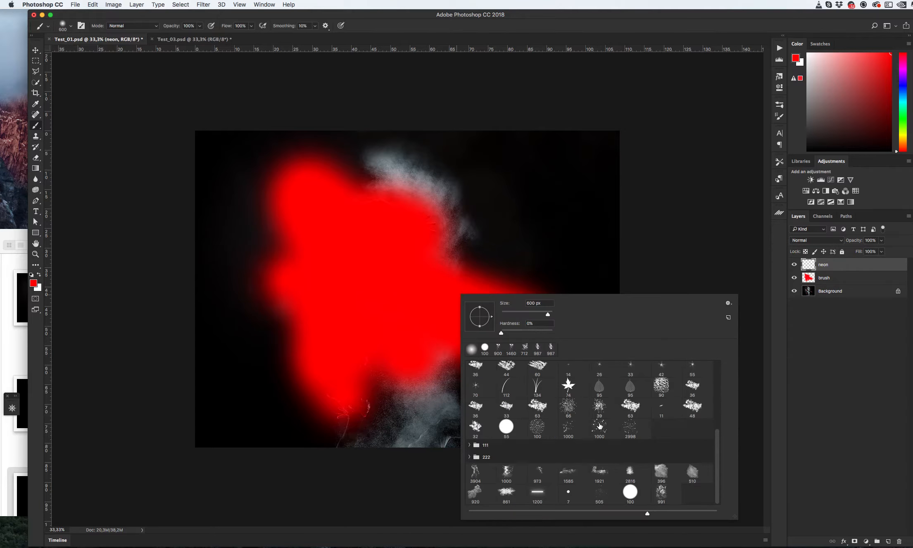
{"action": "left_click", "coordinate": [630, 492]}
{"action": "left_click", "coordinate": [416, 255]}
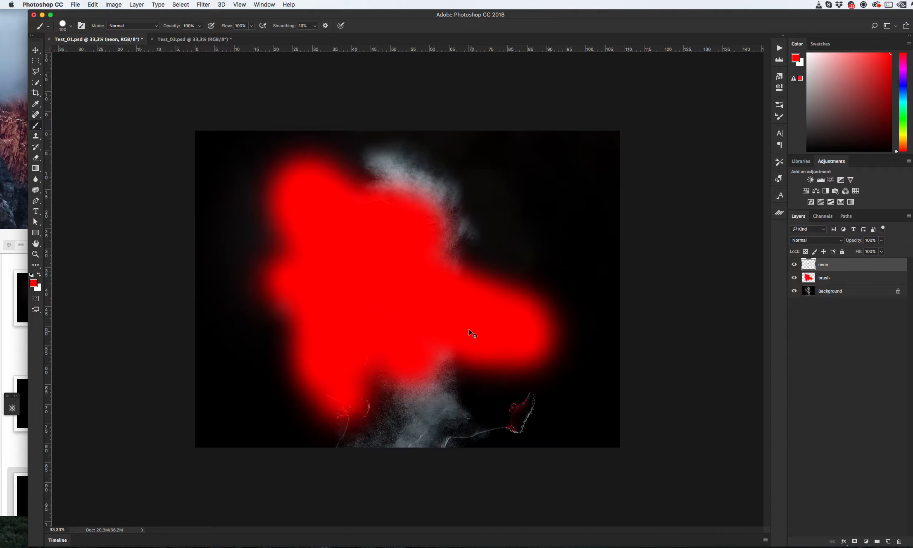
{"action": "left_click", "coordinate": [33, 283]}
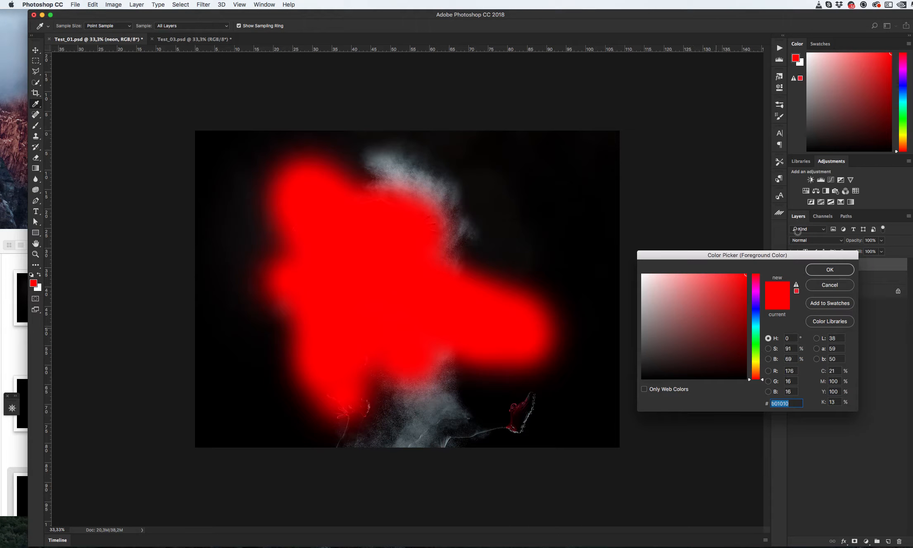
{"action": "type", "text": "00deff"}
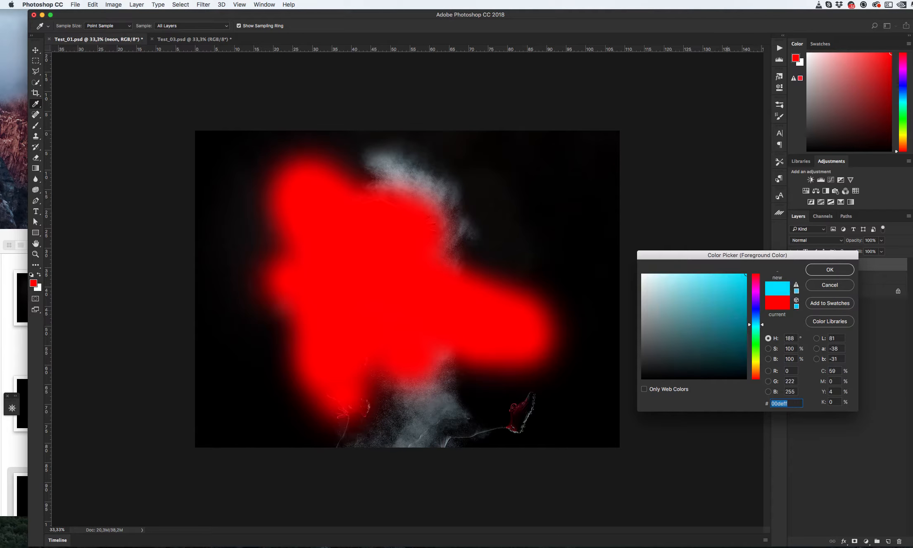
{"action": "key", "text": "Return"}
- Change the foreground color to green and paint a single dot at the player's chest on the neon layer
{"action": "key", "text": "b"}
{"action": "right_click", "coordinate": [560, 282]}
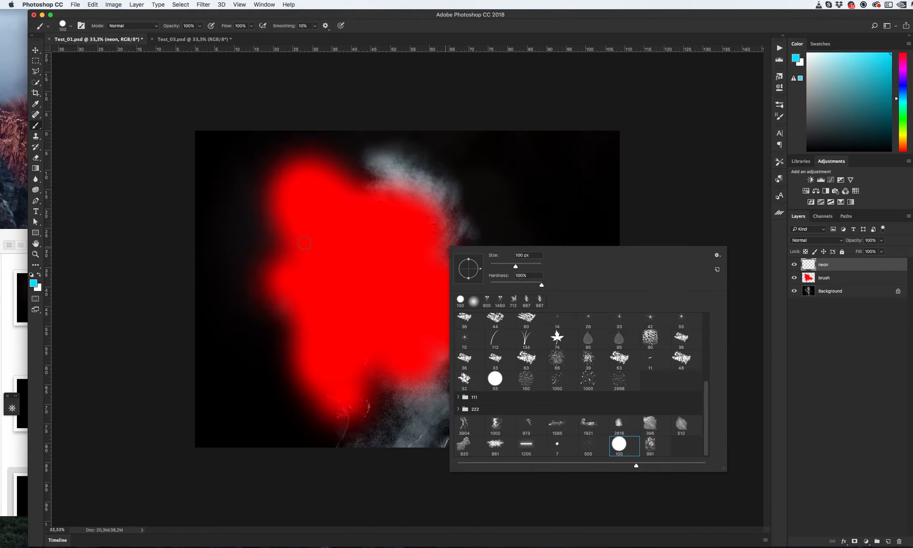
{"action": "left_click", "coordinate": [35, 284]}
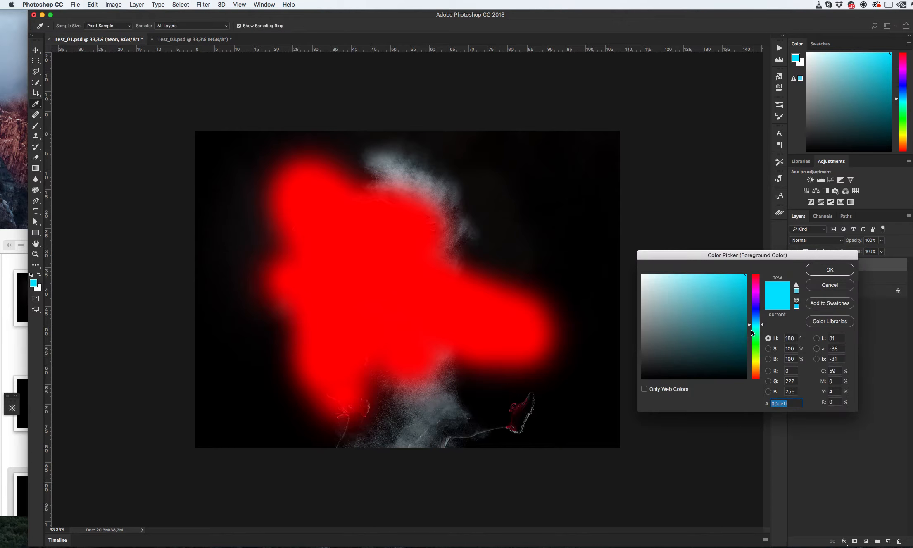
{"action": "left_click", "coordinate": [756, 343]}
{"action": "left_click", "coordinate": [823, 270]}
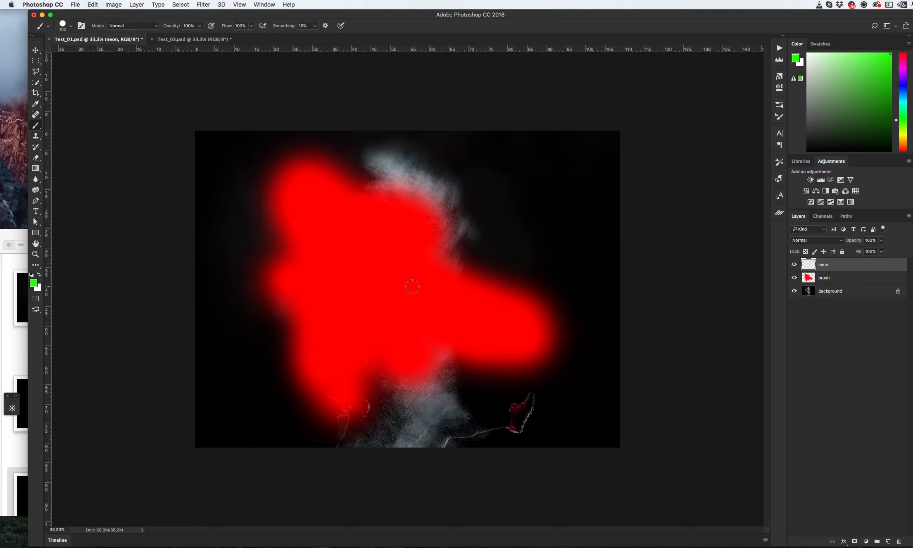
{"action": "left_click", "coordinate": [416, 286]}
{"action": "key", "text": "v"}
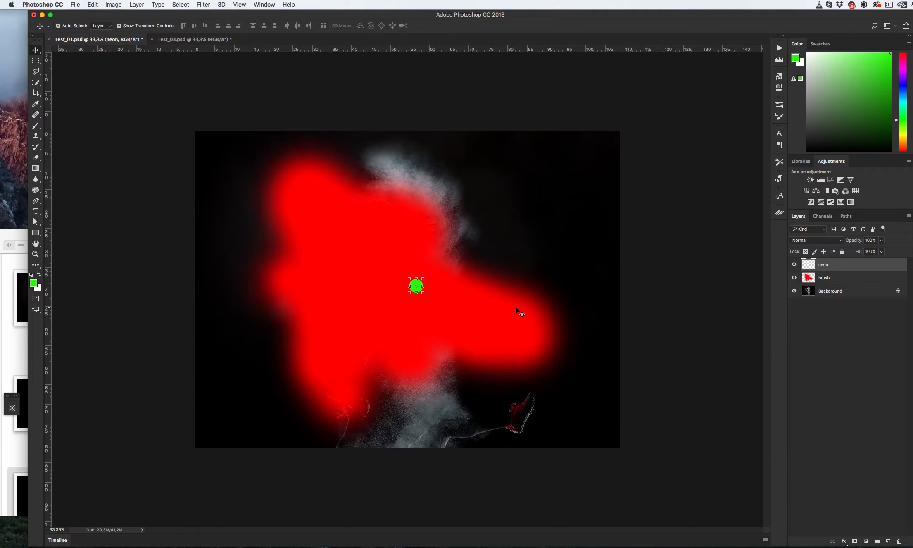
- Switch between the Test_03 and Test_01 documents to compare their layers, ending on Test_03
{"action": "left_click", "coordinate": [203, 39]}
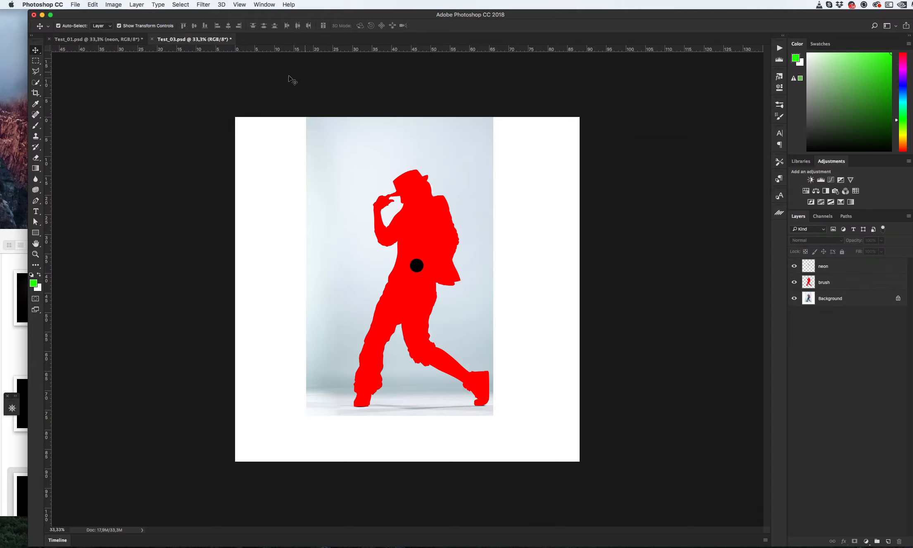
{"action": "left_click", "coordinate": [115, 40]}
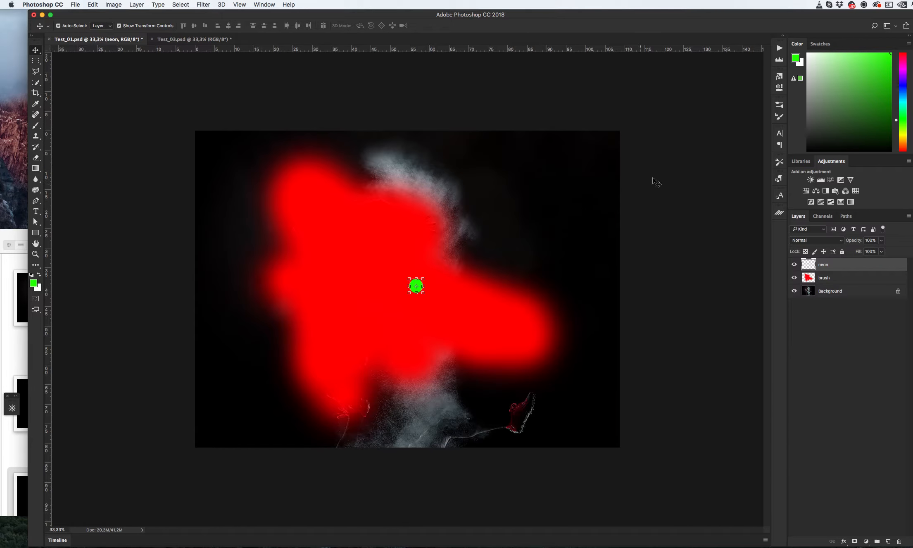
{"action": "left_click", "coordinate": [201, 42]}
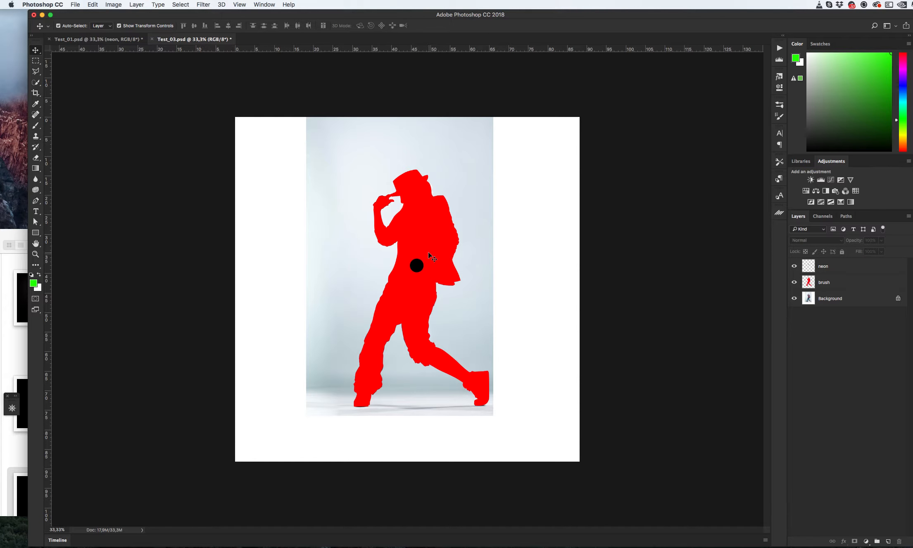
- Open the Actions panel and play Step 1: Create static of the Animated Neon Light action
{"action": "left_click", "coordinate": [780, 49]}
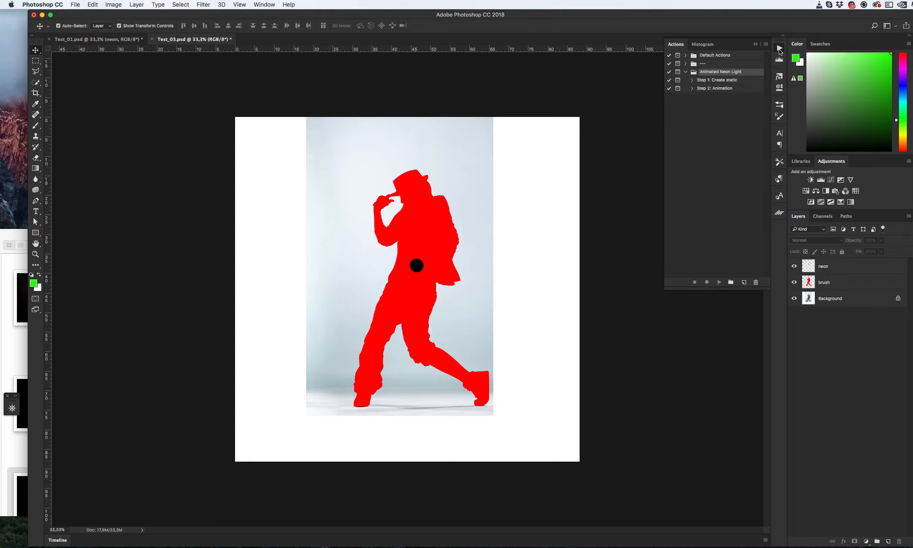
{"action": "left_click", "coordinate": [720, 81]}
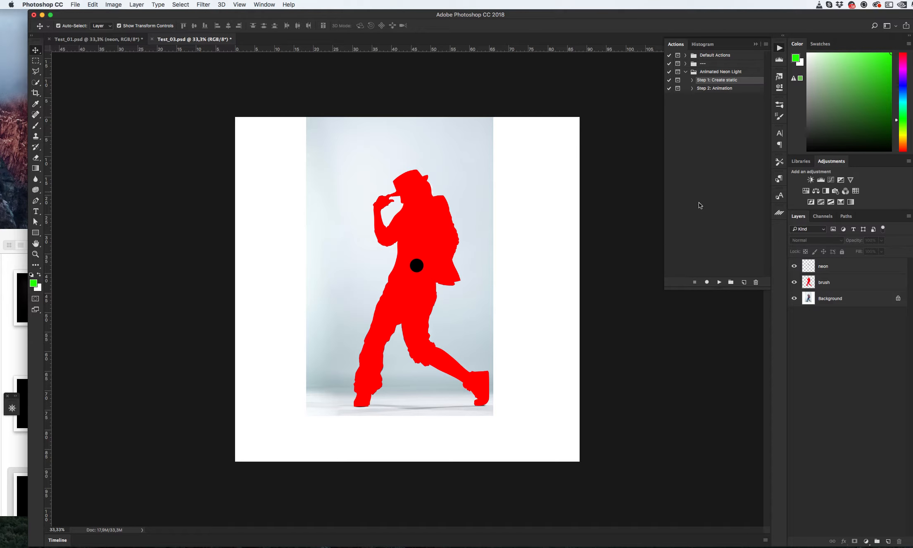
{"action": "left_click", "coordinate": [720, 282]}
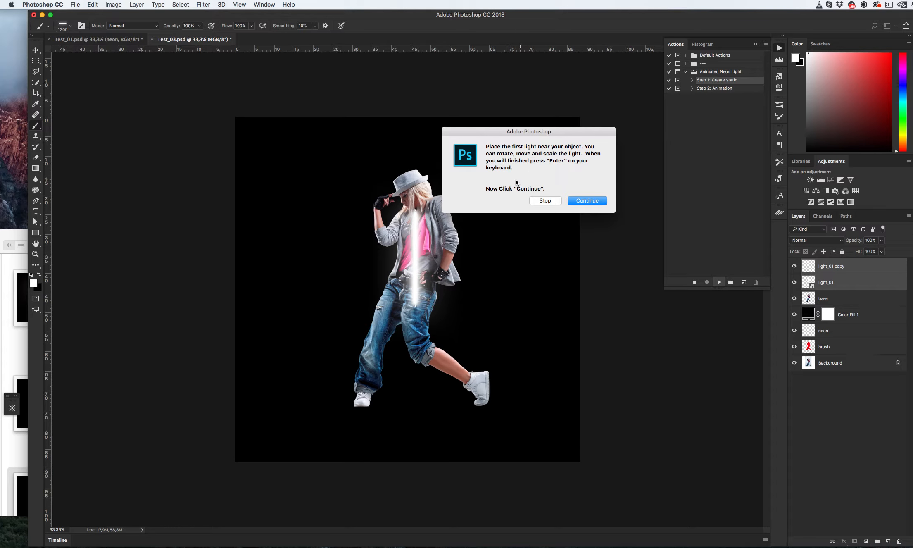
- Continue the action, then rotate the first light about -15° and move it beside the player's raised arm
{"action": "left_click", "coordinate": [589, 200]}
{"action": "left_click_drag", "start_coordinate": [478, 172], "coordinate": [441, 171]}
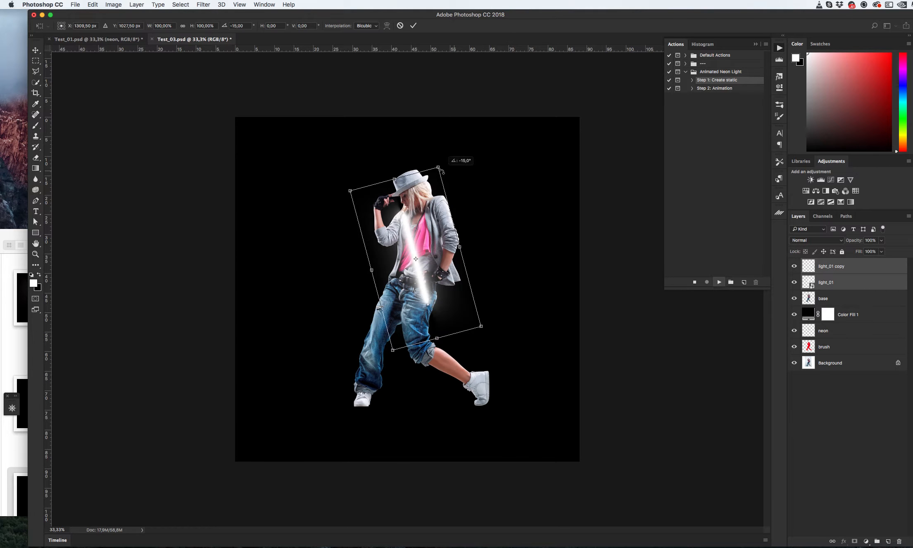
{"action": "left_click_drag", "start_coordinate": [421, 235], "coordinate": [379, 203]}
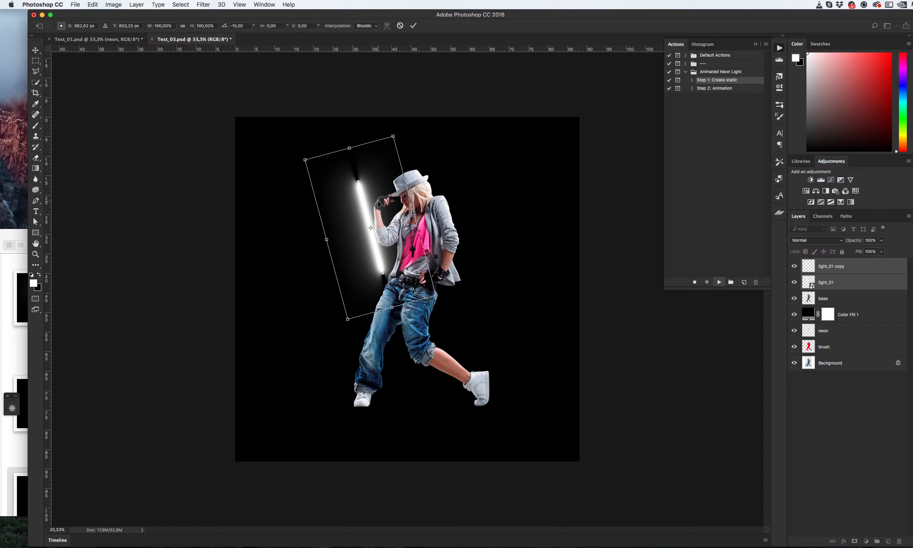
{"action": "key", "text": "Return"}
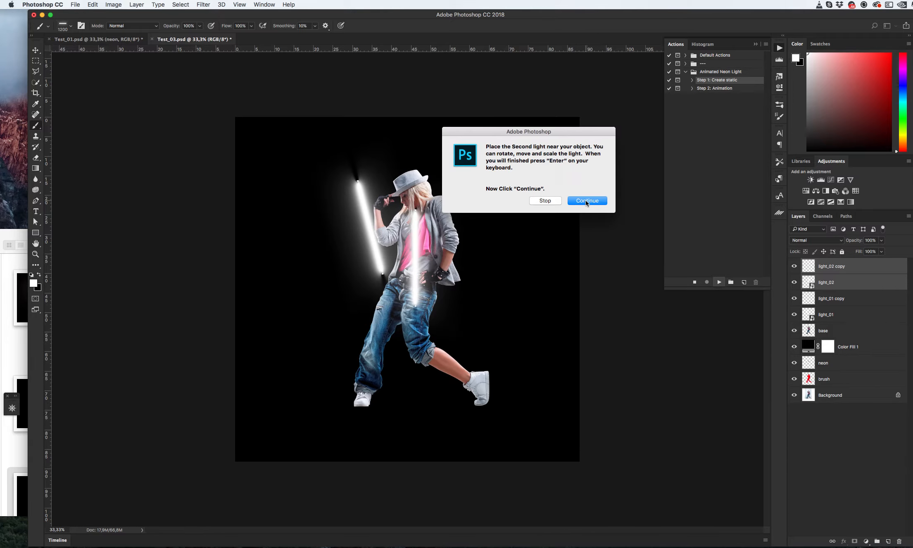
- Continue the action and rotate the second light to 15°, placing it beside the player's right side
{"action": "left_click", "coordinate": [586, 201]}
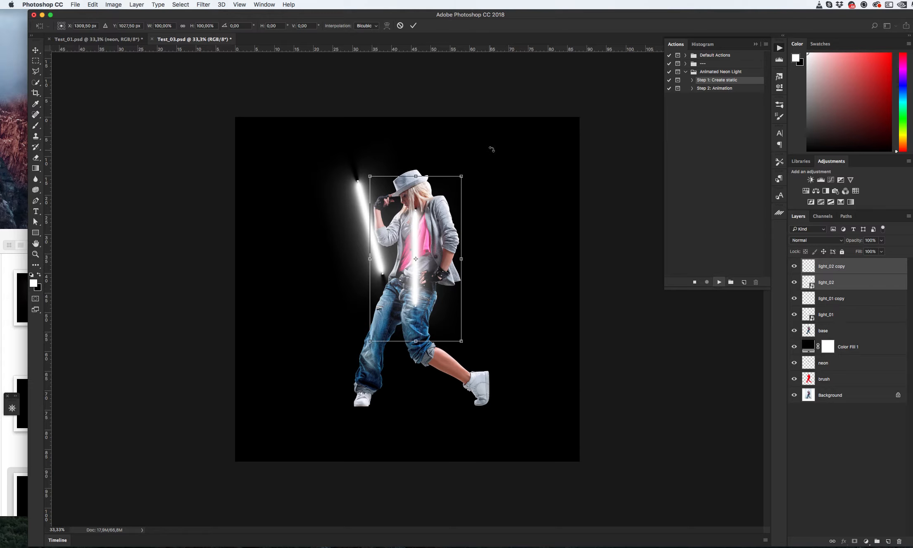
{"action": "left_click_drag", "start_coordinate": [496, 147], "coordinate": [520, 193]}
{"action": "left_click_drag", "start_coordinate": [448, 209], "coordinate": [500, 185]}
{"action": "key", "text": "Return"}
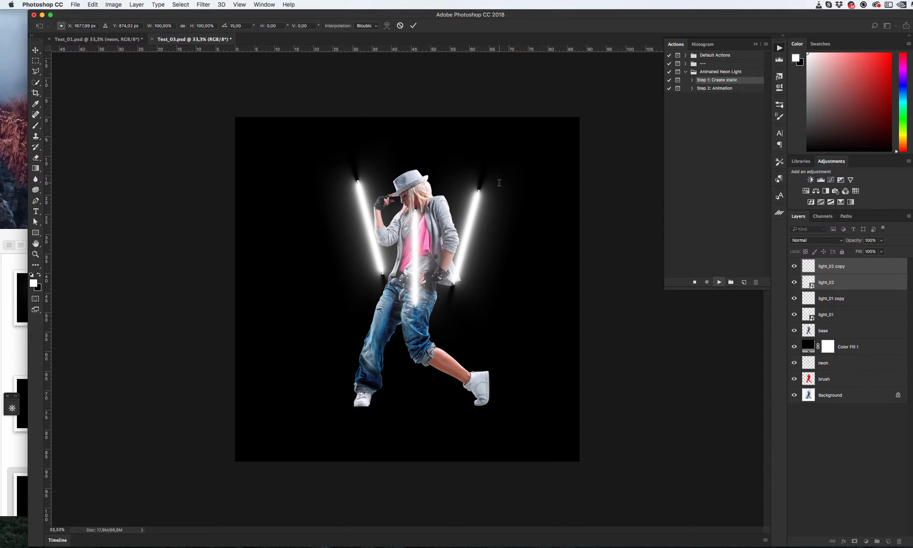
- Continue the action and rotate the third light about -34°, placing it diagonally along the player's left leg
{"action": "left_click", "coordinate": [587, 201]}
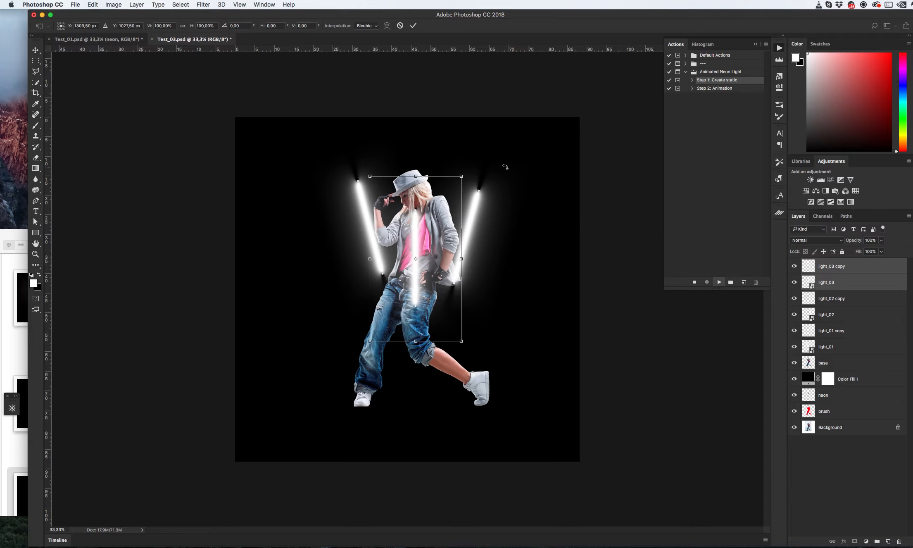
{"action": "left_click_drag", "start_coordinate": [507, 169], "coordinate": [500, 153]}
{"action": "left_click_drag", "start_coordinate": [426, 201], "coordinate": [408, 197]}
{"action": "left_click_drag", "start_coordinate": [353, 255], "coordinate": [356, 269]}
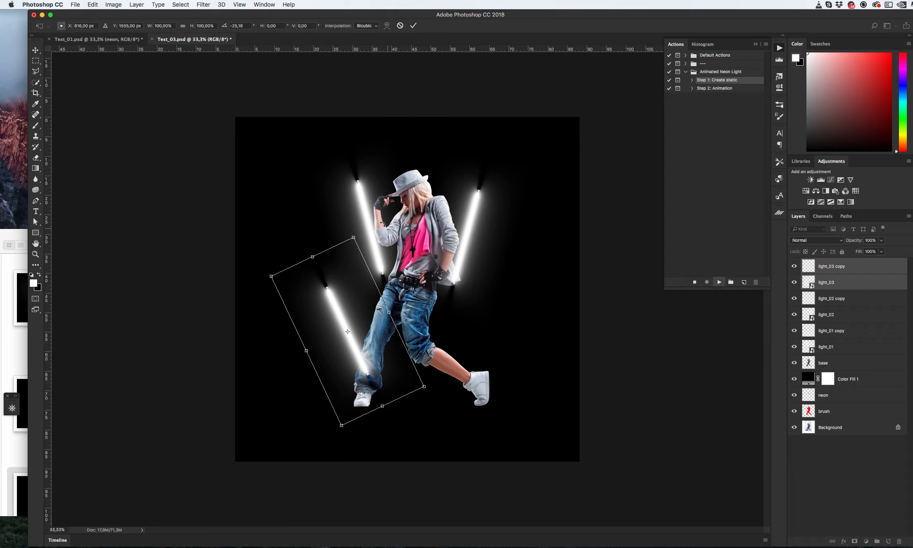
{"action": "left_click_drag", "start_coordinate": [384, 225], "coordinate": [366, 220]}
{"action": "left_click_drag", "start_coordinate": [338, 275], "coordinate": [339, 279]}
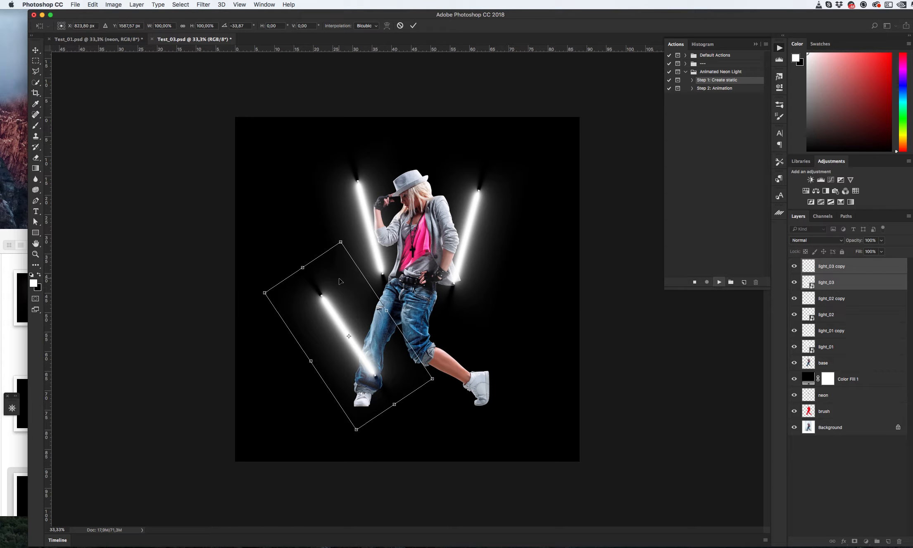
{"action": "key", "text": "Return"}
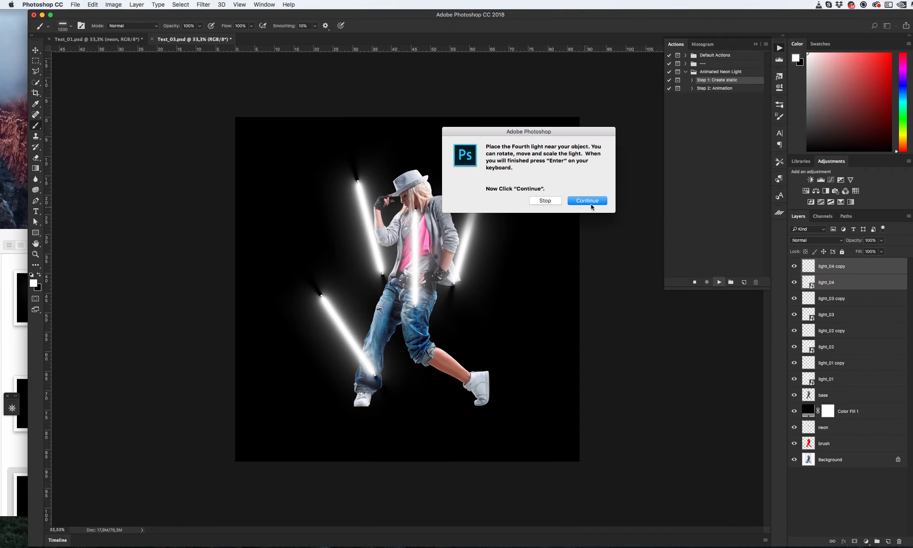
- Continue the action, rotate the fourth light to 45° and scale it to about 66%, placing it near the right knee
{"action": "left_click", "coordinate": [587, 201]}
{"action": "left_click_drag", "start_coordinate": [475, 167], "coordinate": [493, 237]}
{"action": "left_click_drag", "start_coordinate": [443, 267], "coordinate": [480, 344]}
{"action": "key", "text": "Return"}
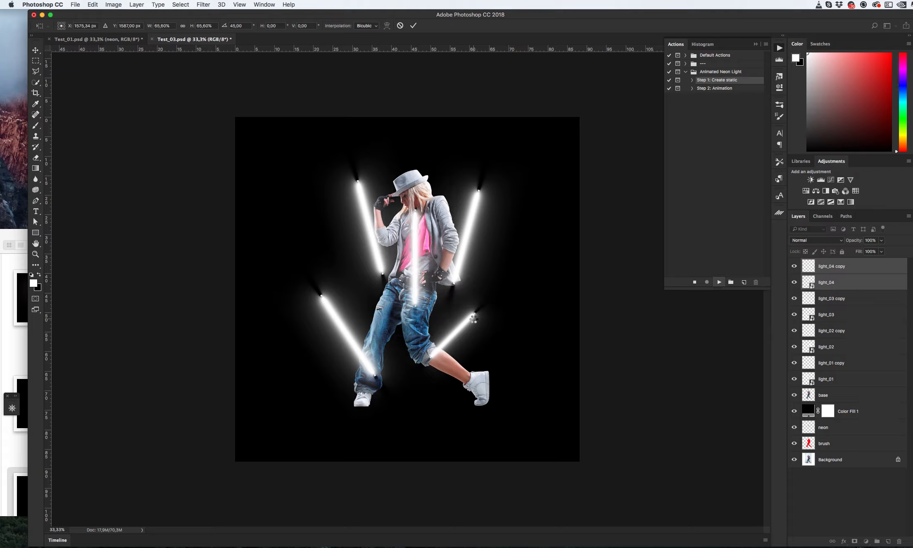
- Continue the action, turn the fifth light horizontal and scale it to about 74%, placing it under the right foot
{"action": "left_click", "coordinate": [587, 201]}
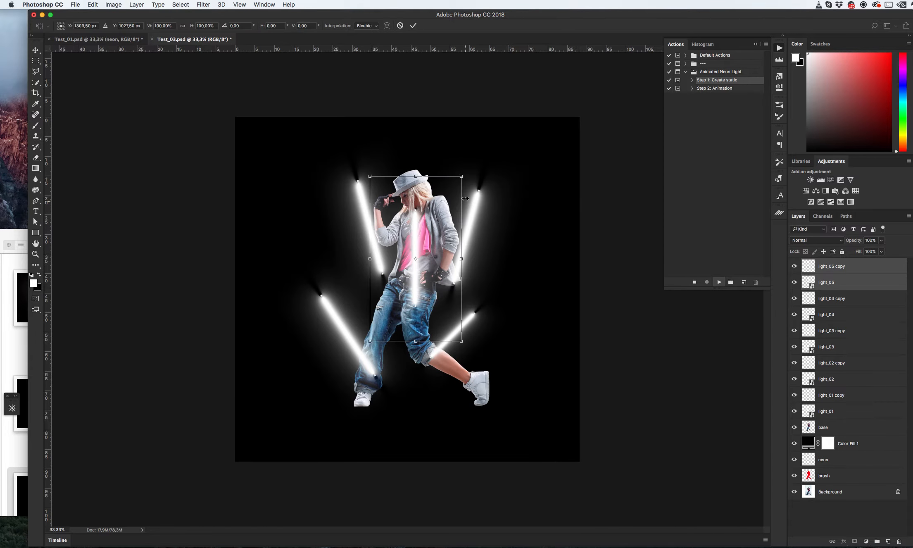
{"action": "left_click_drag", "start_coordinate": [461, 176], "coordinate": [480, 306]}
{"action": "left_click_drag", "start_coordinate": [445, 251], "coordinate": [503, 401]}
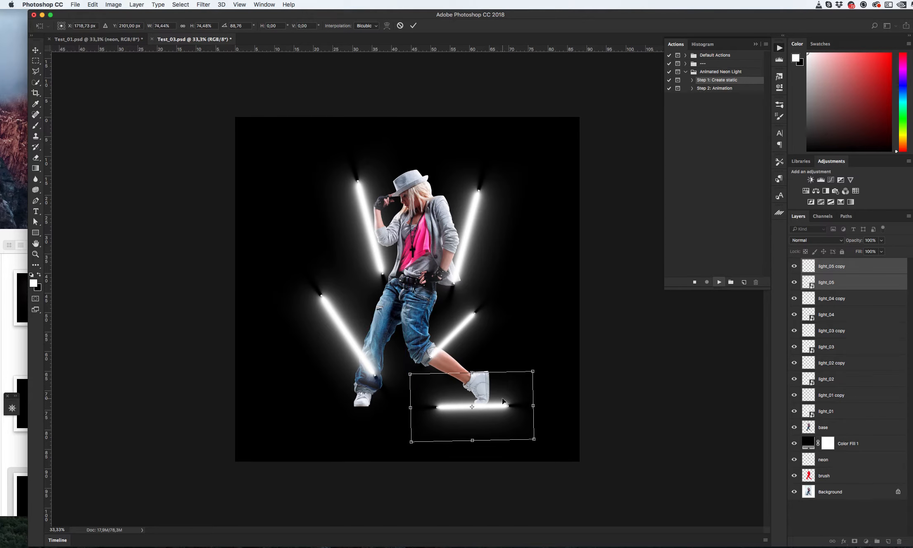
{"action": "key", "text": "Return"}
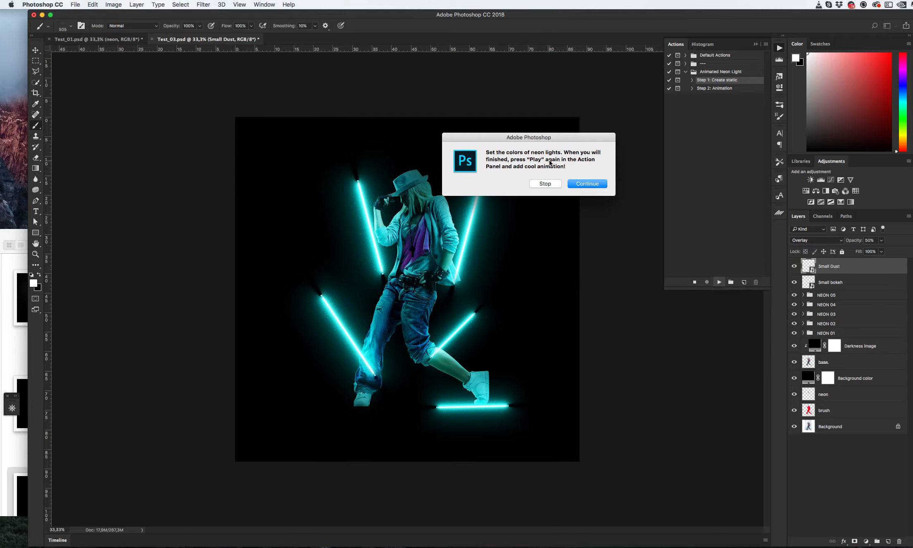
- Continue the action and try a blue 007eff color for the first neon light before cancelling the color picker
{"action": "left_click", "coordinate": [588, 184]}
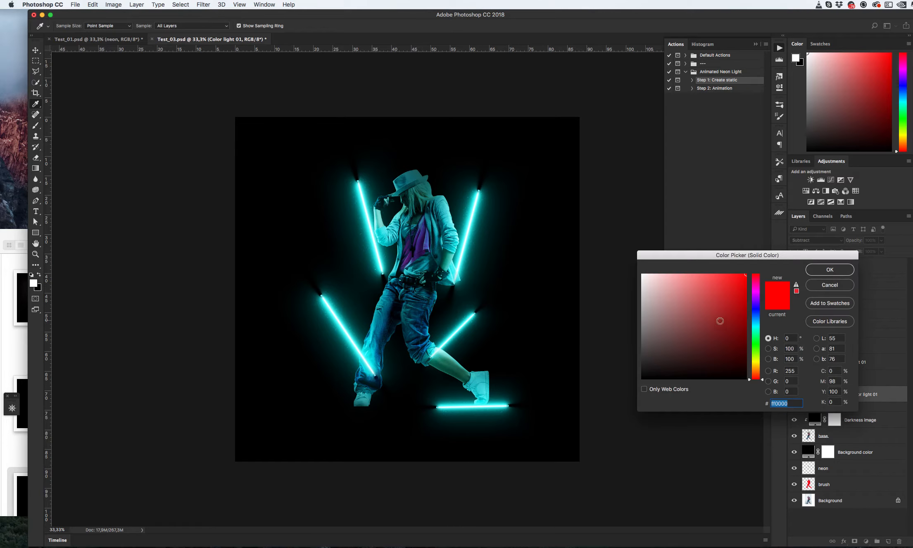
{"action": "mouse_move", "coordinate": [755, 311]}
{"action": "left_mouse_down"}
{"action": "mouse_move", "coordinate": [756, 286]}
{"action": "mouse_move", "coordinate": [758, 318]}
{"action": "left_mouse_up"}
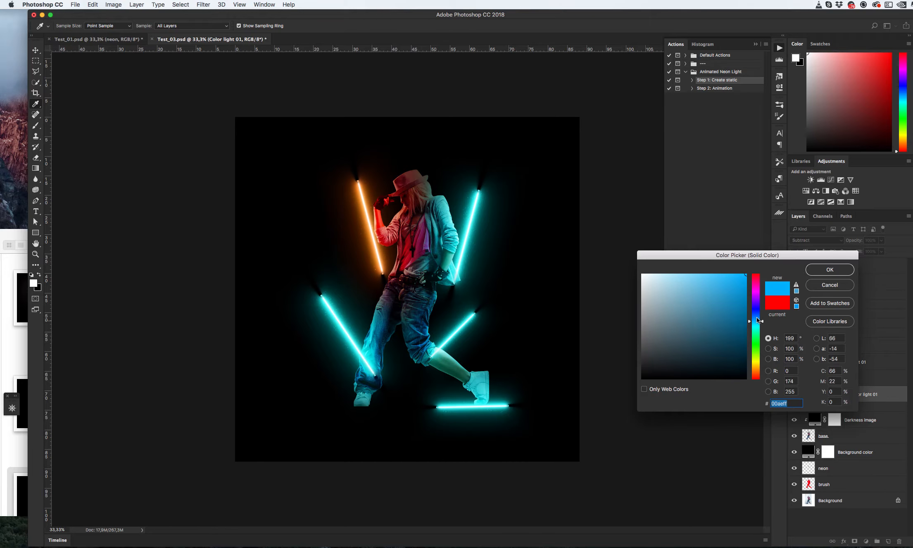
{"action": "left_click", "coordinate": [834, 286]}
- Open the NEON 01 group and set its Color light 01 fill color to 18ff00
{"action": "left_click", "coordinate": [803, 333]}
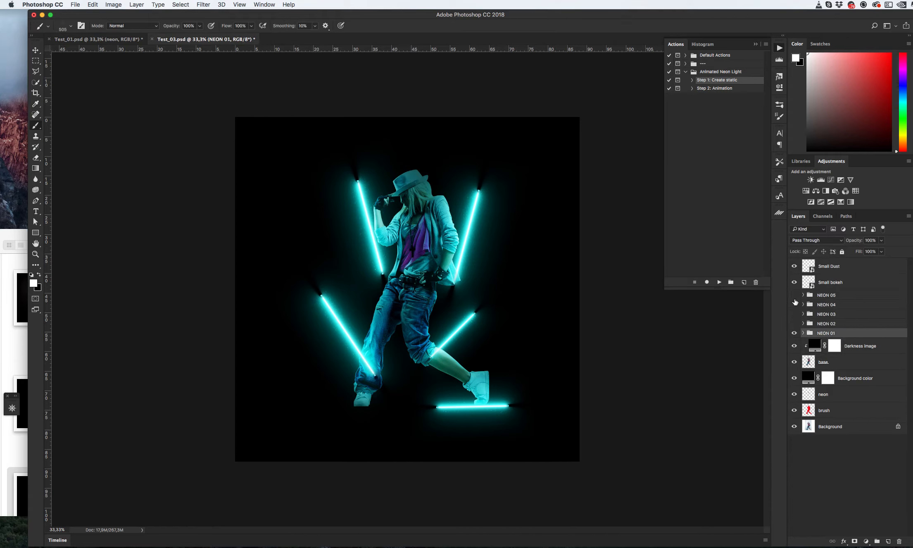
{"action": "left_click", "coordinate": [803, 333]}
{"action": "double_click", "coordinate": [810, 395]}
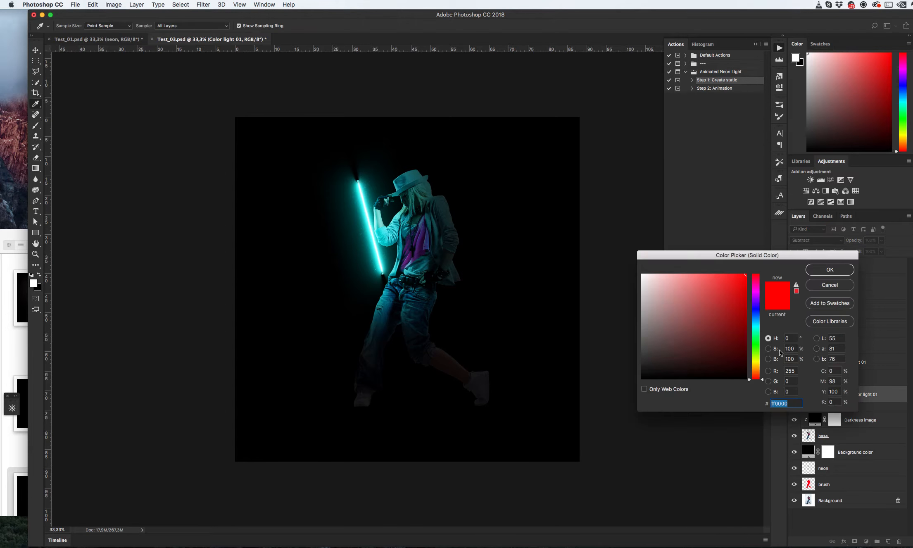
{"action": "left_click_drag", "start_coordinate": [755, 306], "coordinate": [751, 344]}
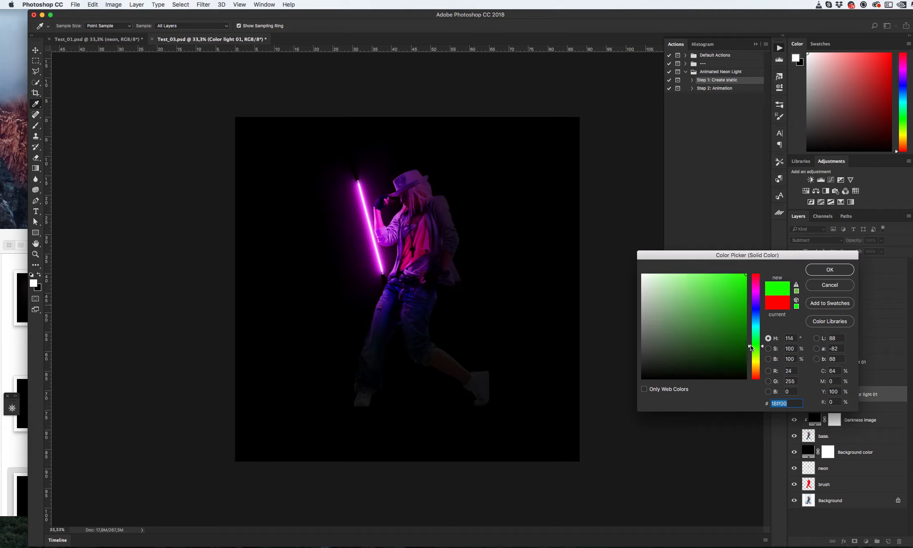
{"action": "left_click", "coordinate": [818, 273]}
{"action": "left_click", "coordinate": [803, 333]}
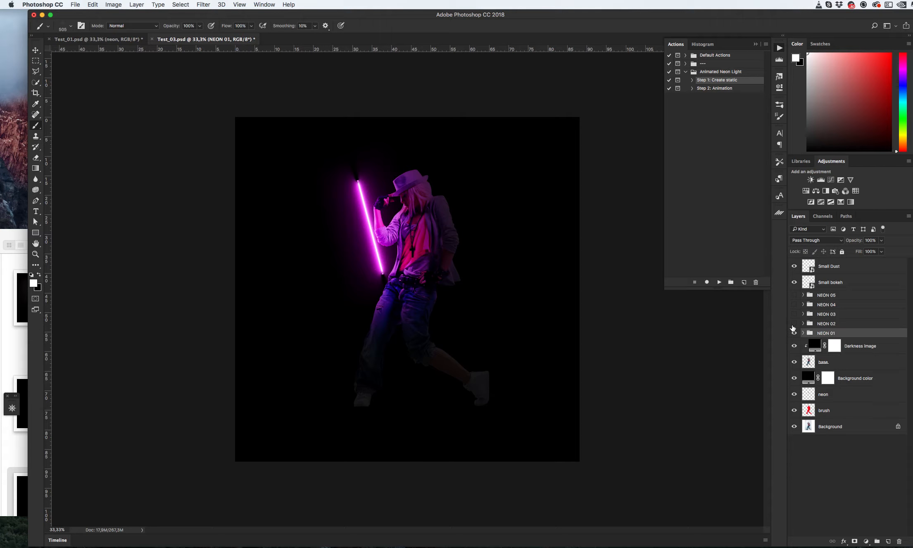
- Show the NEON 02 and NEON 03 groups and set NEON 03's Color light 03 fill color to ffc000
{"action": "left_click", "coordinate": [794, 324]}
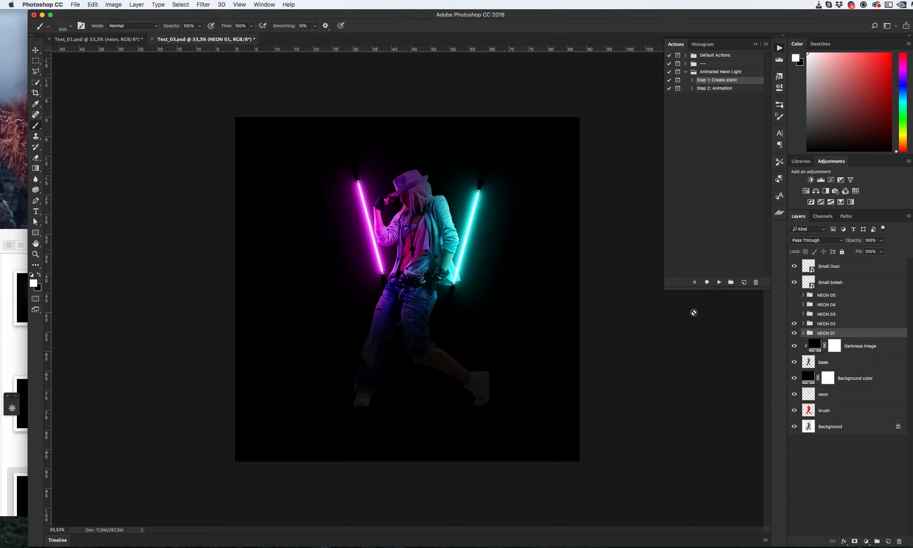
{"action": "left_click", "coordinate": [794, 315]}
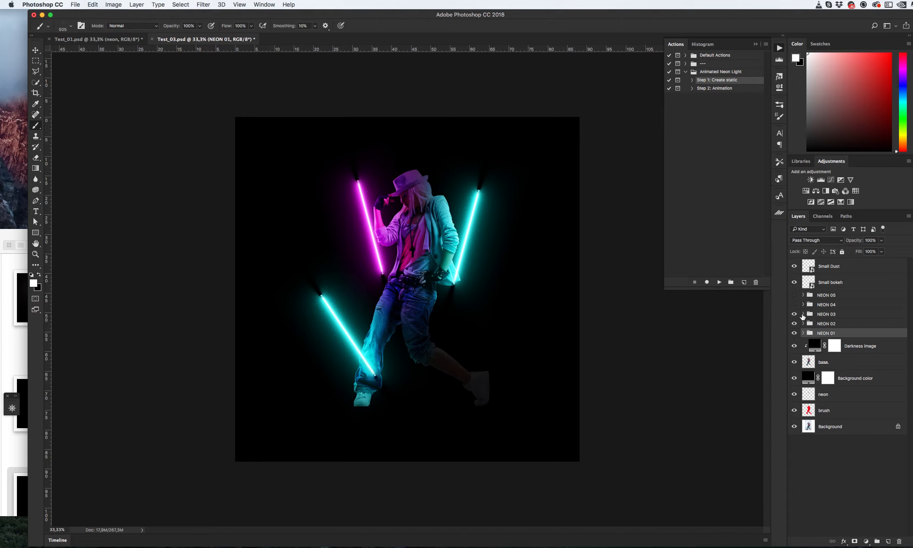
{"action": "left_click", "coordinate": [803, 314]}
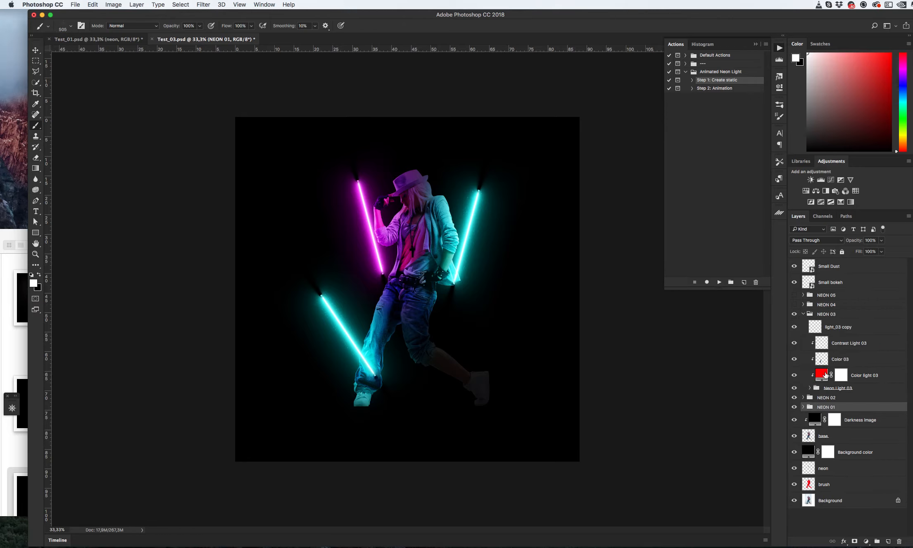
{"action": "double_click", "coordinate": [824, 375]}
{"action": "left_click", "coordinate": [756, 293]}
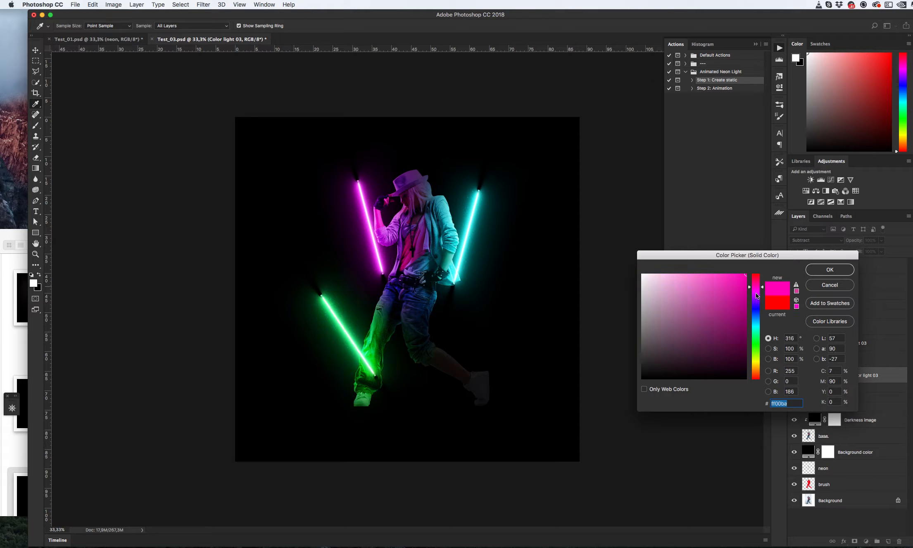
{"action": "left_click_drag", "start_coordinate": [756, 293], "coordinate": [755, 368]}
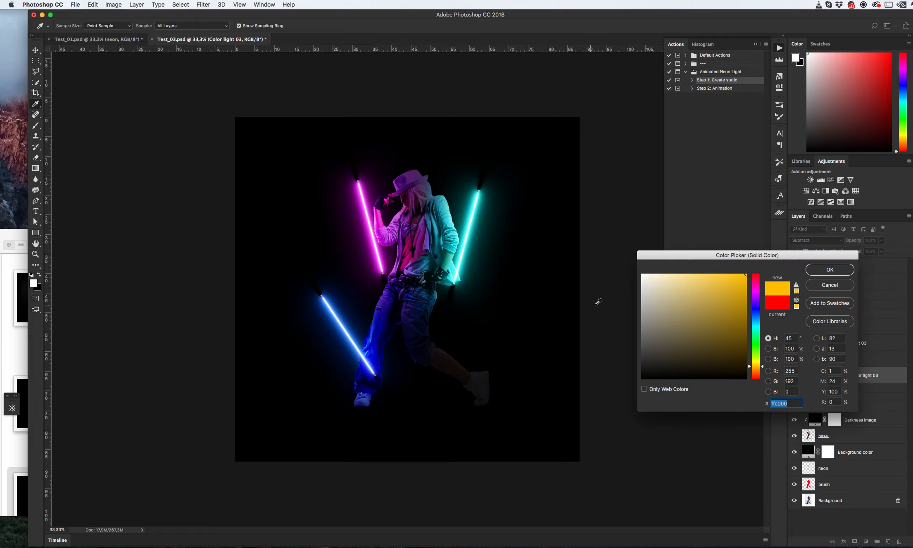
{"action": "left_click", "coordinate": [813, 272]}
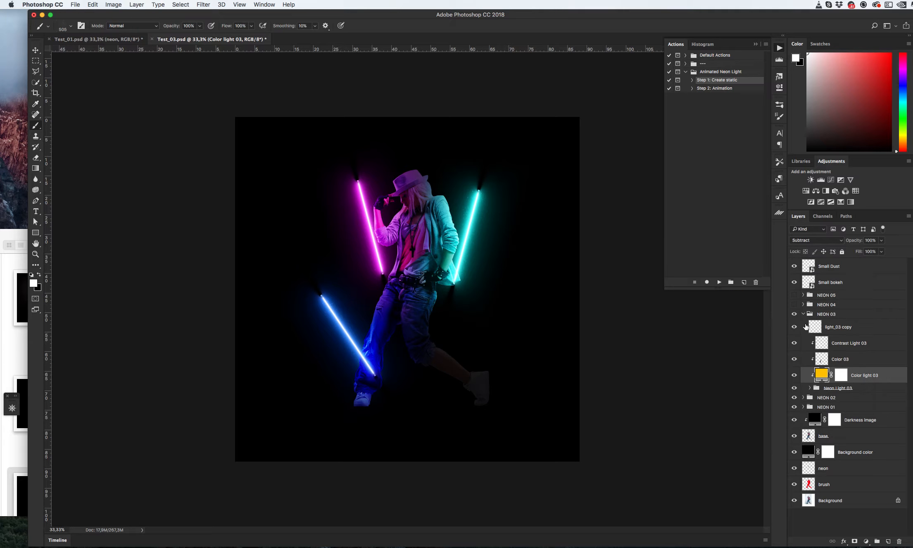
{"action": "left_click", "coordinate": [803, 314]}
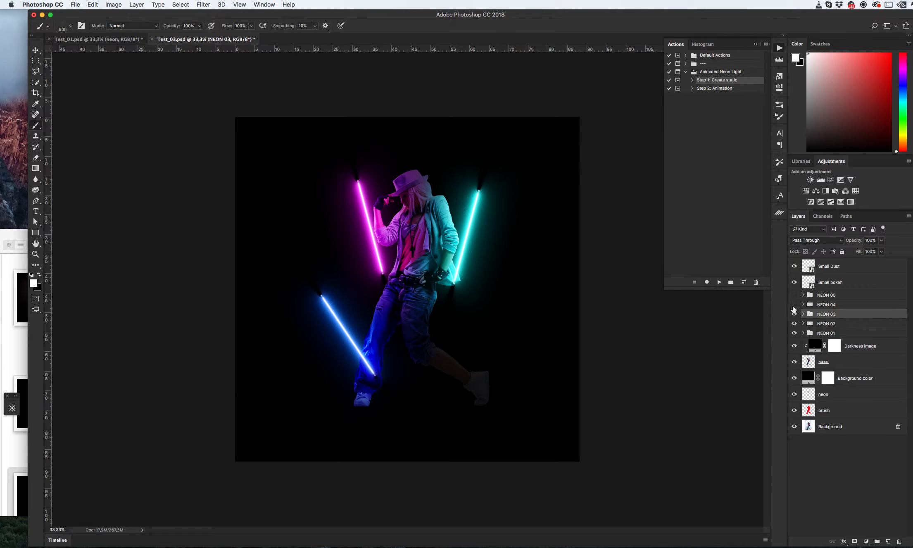
- Make the NEON 04 and NEON 05 groups visible
{"action": "left_click", "coordinate": [794, 305]}
{"action": "left_click", "coordinate": [793, 295]}
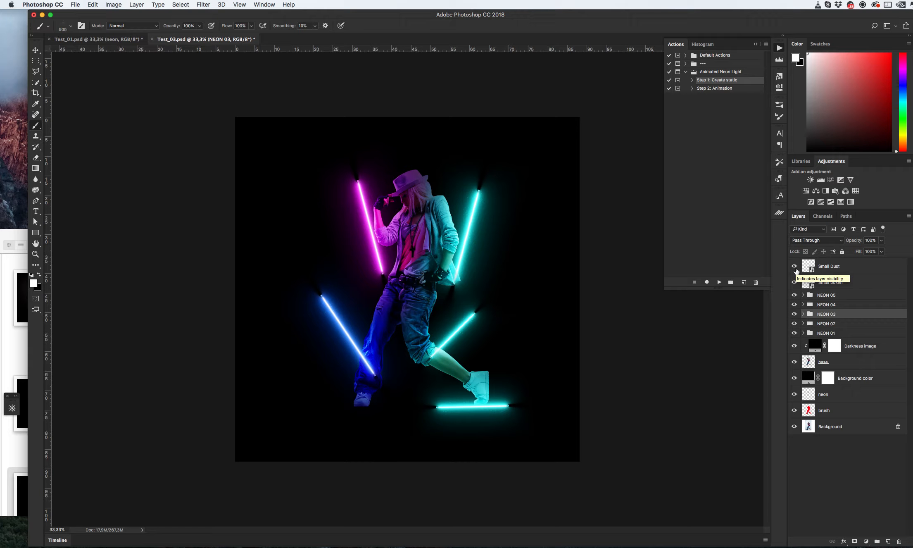
- Set the Small Dust layer's opacity to 80%
{"action": "left_click", "coordinate": [849, 271]}
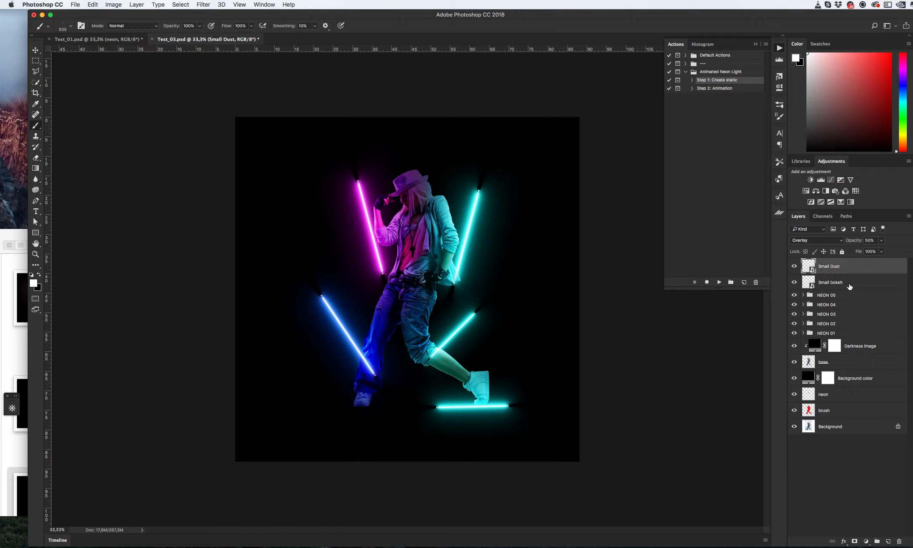
{"action": "left_click", "coordinate": [849, 286]}
{"action": "left_click", "coordinate": [846, 269]}
{"action": "key", "text": "v"}
{"action": "left_click", "coordinate": [841, 285]}
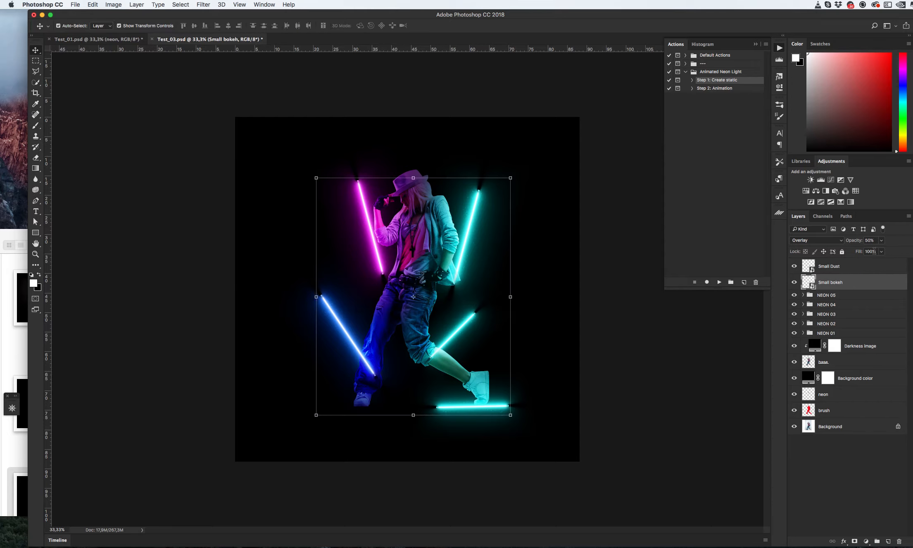
{"action": "mouse_move", "coordinate": [884, 242]}
{"action": "left_mouse_down"}
{"action": "mouse_move", "coordinate": [884, 251]}
{"action": "mouse_move", "coordinate": [904, 253]}
{"action": "mouse_move", "coordinate": [893, 252]}
{"action": "left_mouse_up"}
{"action": "left_click", "coordinate": [844, 267]}
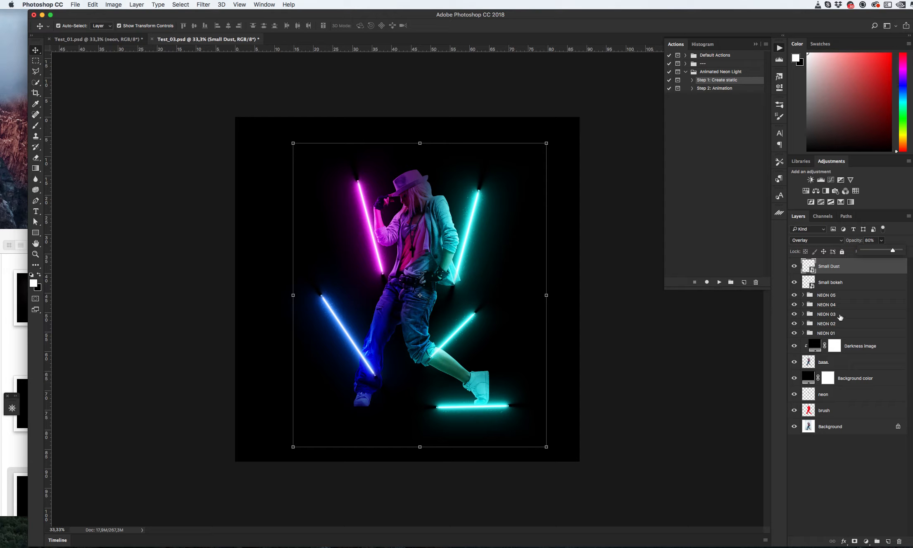
- Toggle the NEON 04 and NEON 05 groups' visibility to compare the lights
{"action": "left_click", "coordinate": [794, 295]}
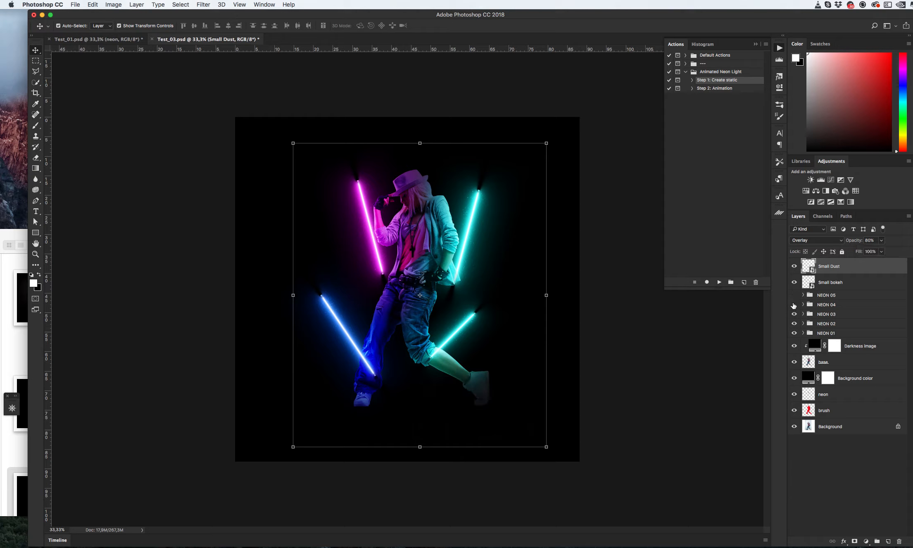
{"action": "left_click", "coordinate": [794, 305]}
{"action": "left_click", "coordinate": [794, 305]}
{"action": "left_click", "coordinate": [795, 295]}
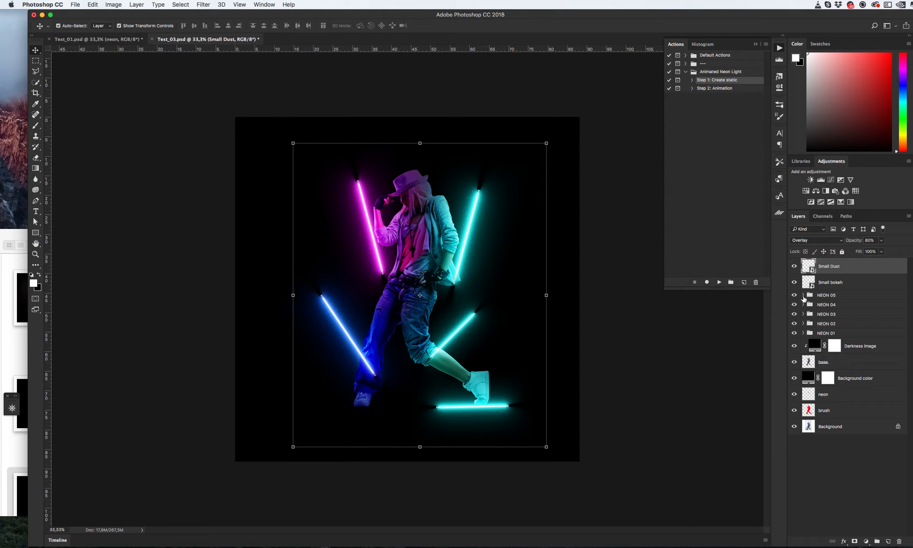
- Play Step 2: Animation of the Animated Neon Light action and continue past its message
{"action": "left_click", "coordinate": [706, 90]}
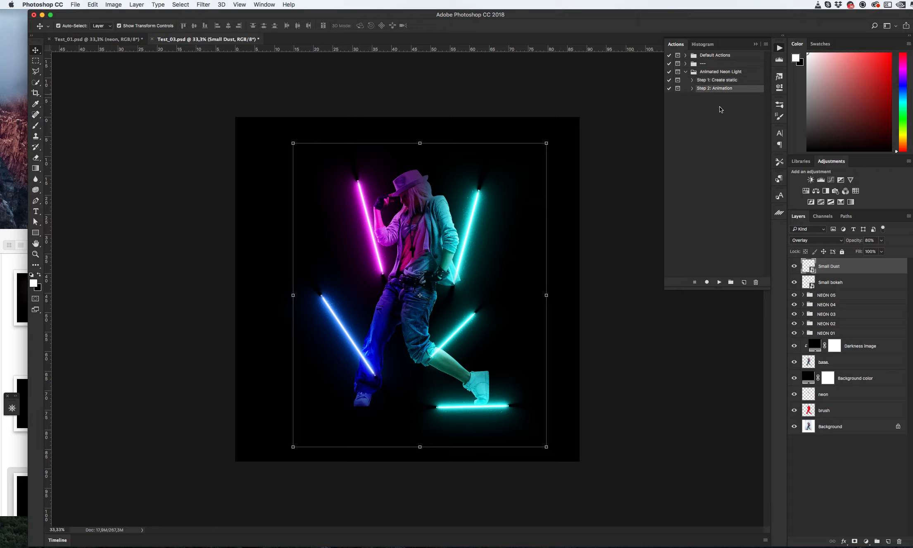
{"action": "left_click", "coordinate": [719, 283]}
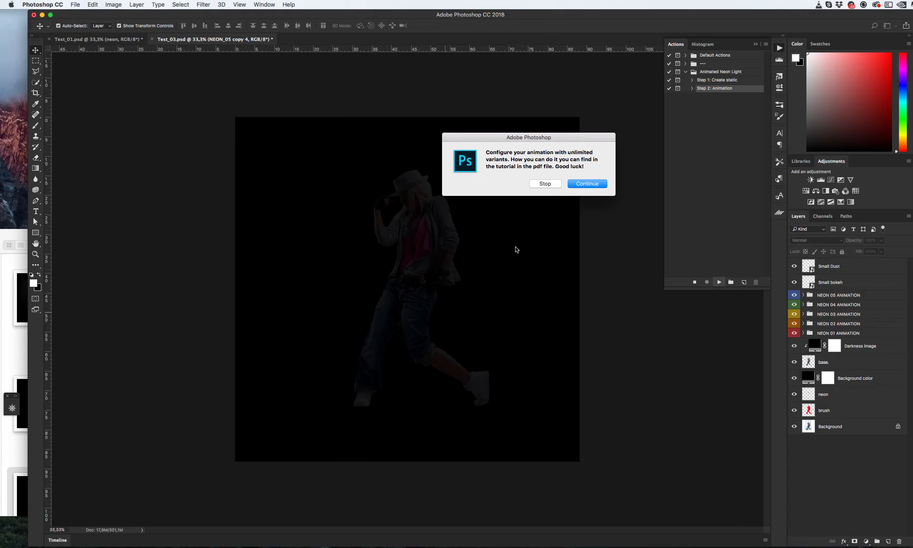
{"action": "left_click", "coordinate": [587, 184]}
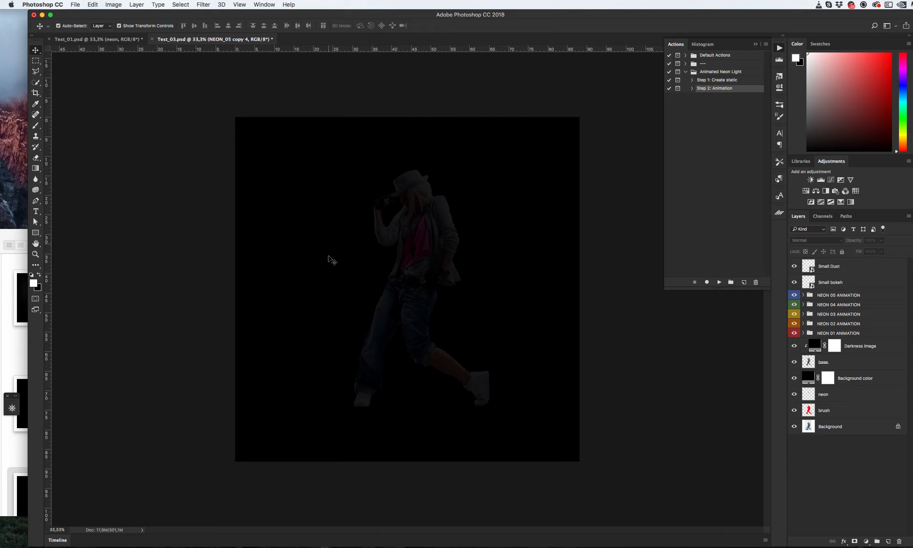
- Open the Timeline panel and play the animation preview
{"action": "left_click", "coordinate": [266, 5]}
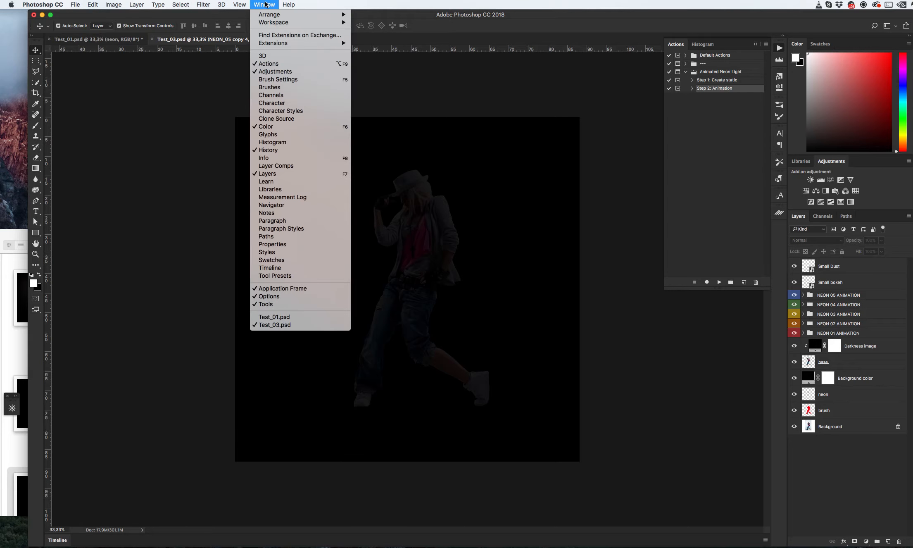
{"action": "left_click", "coordinate": [283, 269]}
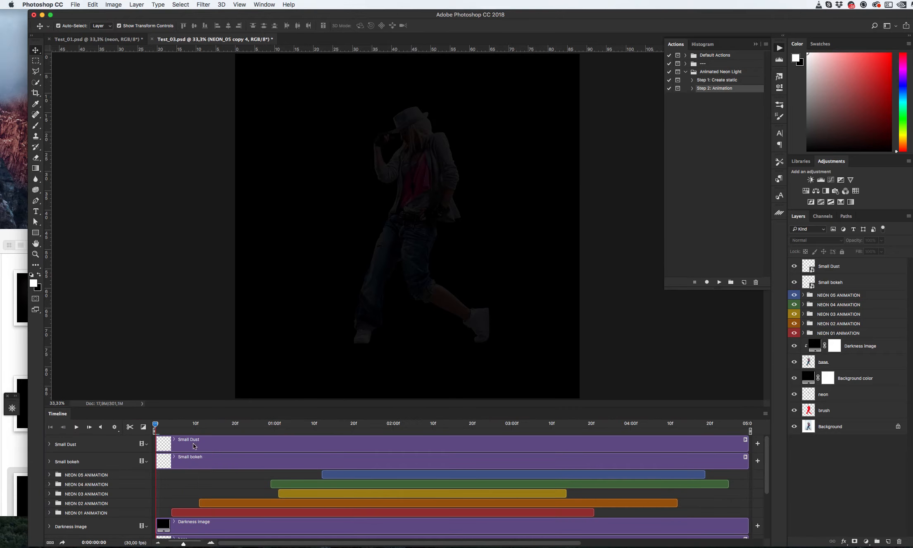
{"action": "key", "text": "space"}
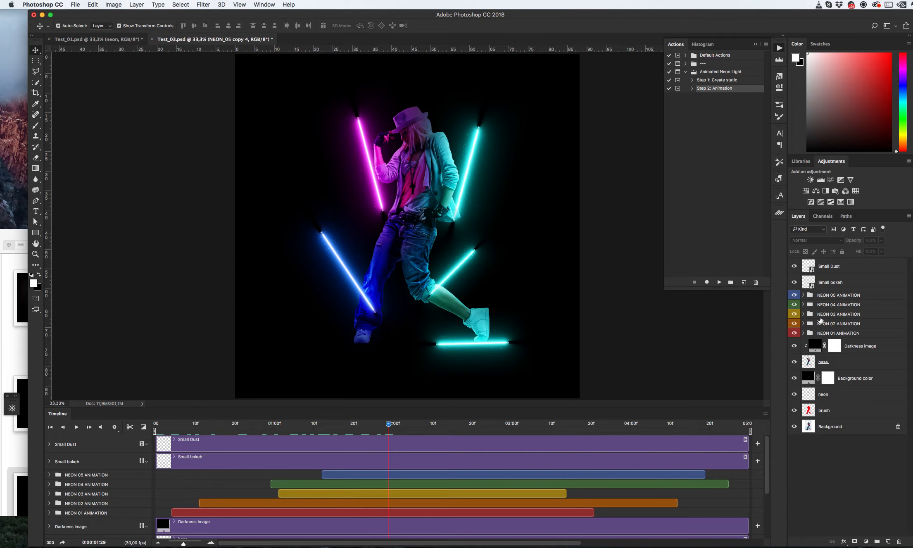
- Delete the NEON 05 ANIMATION and NEON 04 ANIMATION groups
{"action": "left_click", "coordinate": [852, 295]}
{"action": "left_click", "coordinate": [849, 306], "text": "shift"}
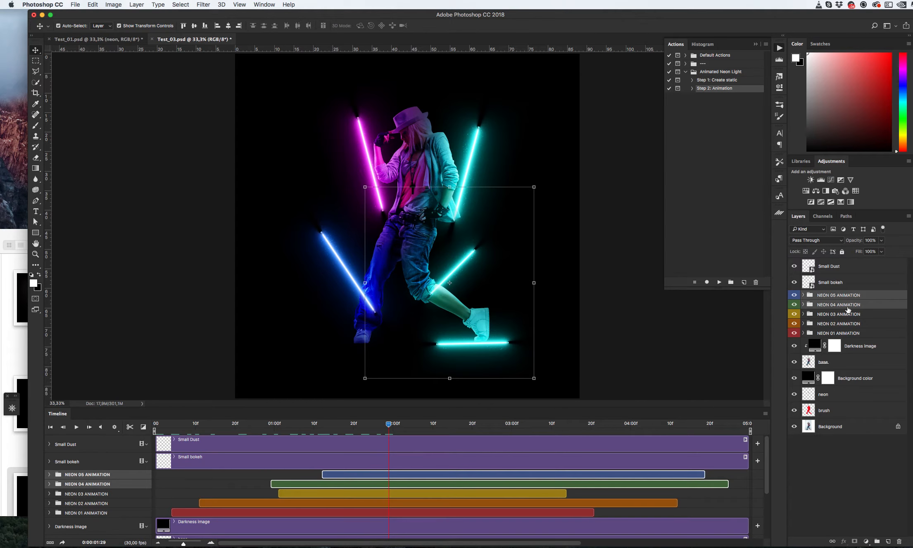
{"action": "key", "text": "Delete"}
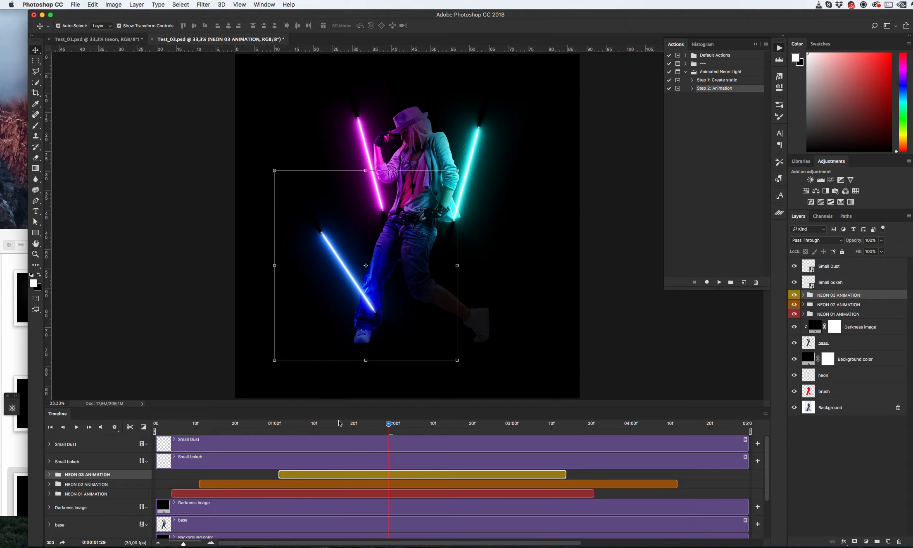
- Play the animation preview again and stop it
{"action": "left_click", "coordinate": [137, 396]}
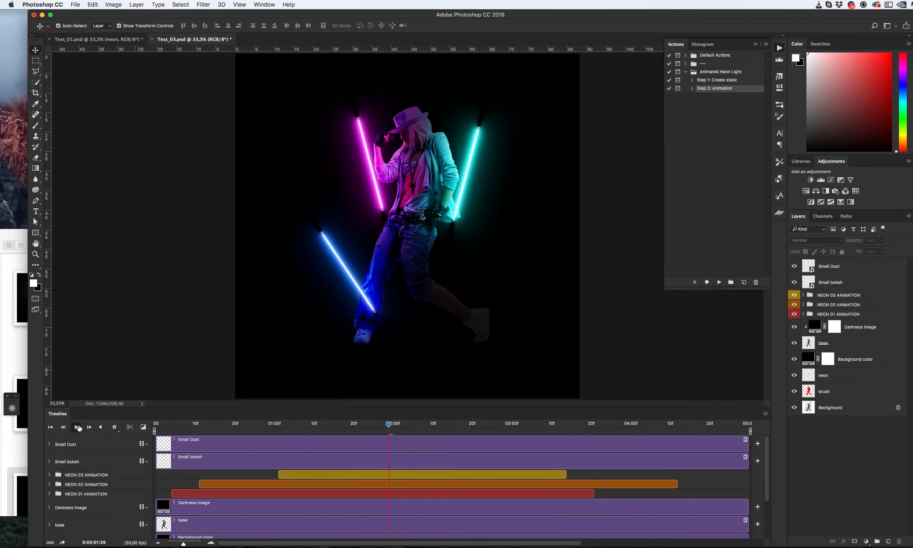
{"action": "key", "text": "space"}
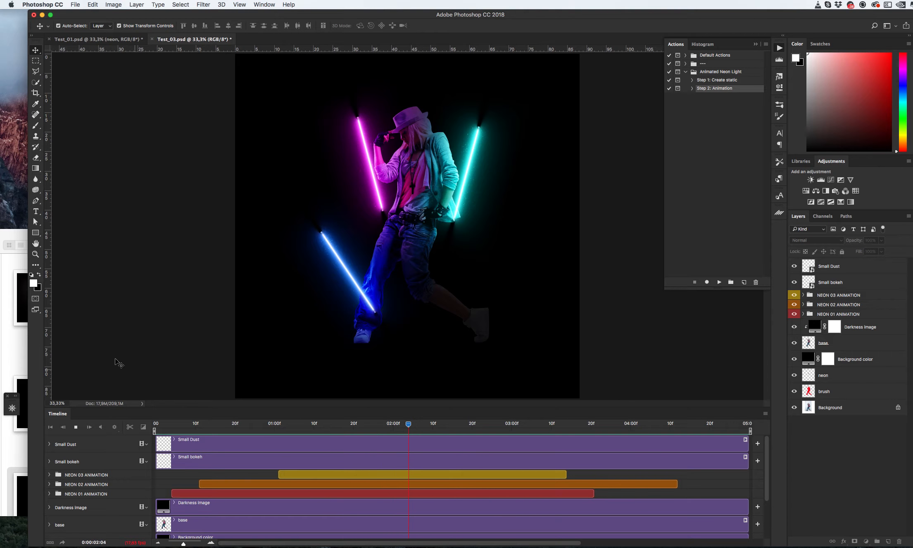
{"action": "key", "text": "space"}
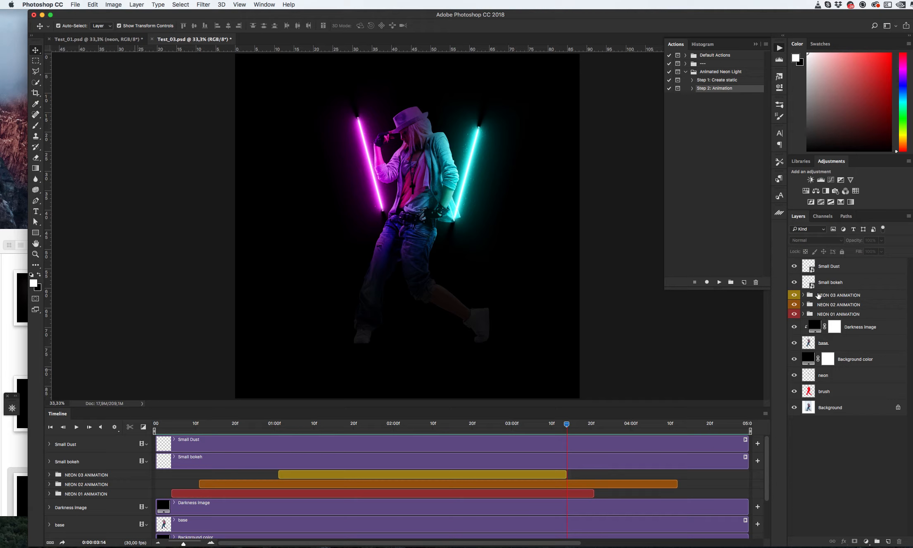
- Hide the NEON 03 and NEON 02 ANIMATION groups and expand NEON 01 ANIMATION in the timeline
{"action": "left_click", "coordinate": [827, 316]}
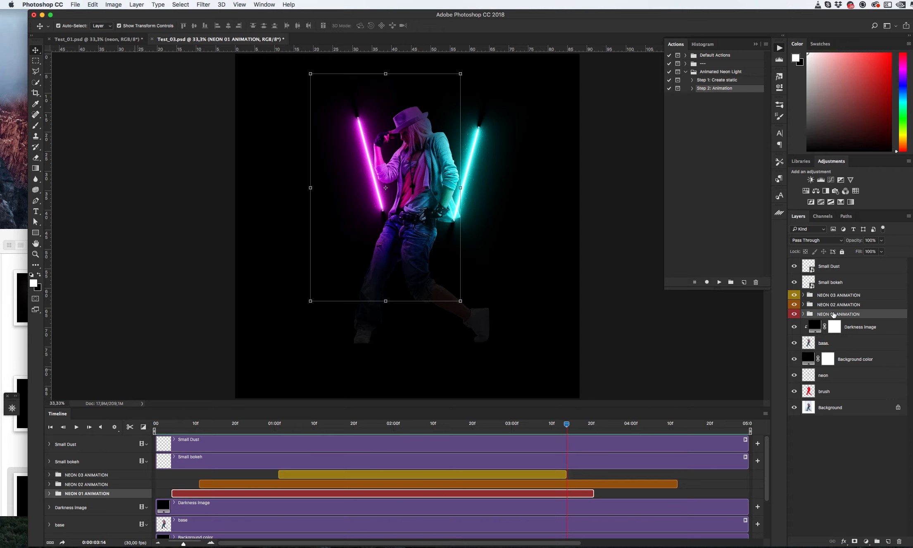
{"action": "left_click_drag", "start_coordinate": [794, 295], "coordinate": [794, 304]}
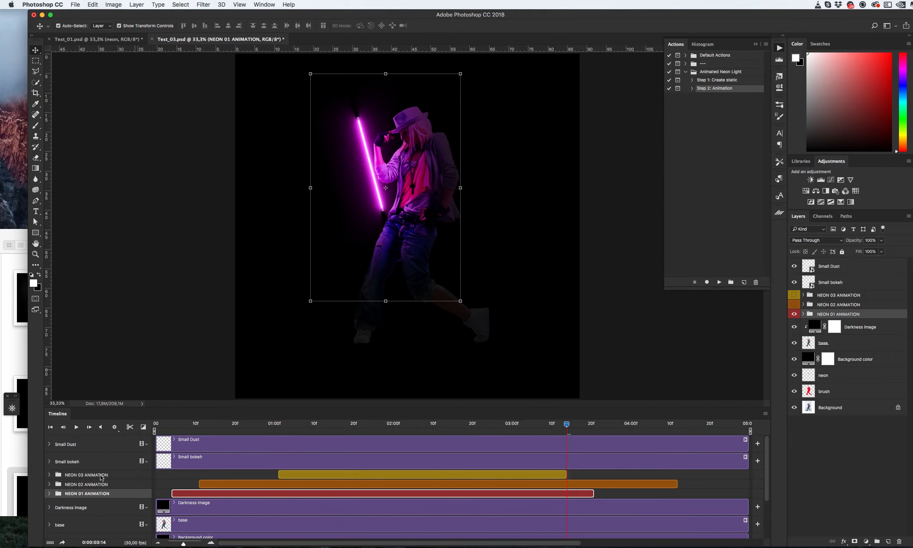
{"action": "left_click", "coordinate": [50, 494]}
{"action": "scroll", "coordinate": [325, 496], "scroll_direction": "down", "scroll_amount": 3}
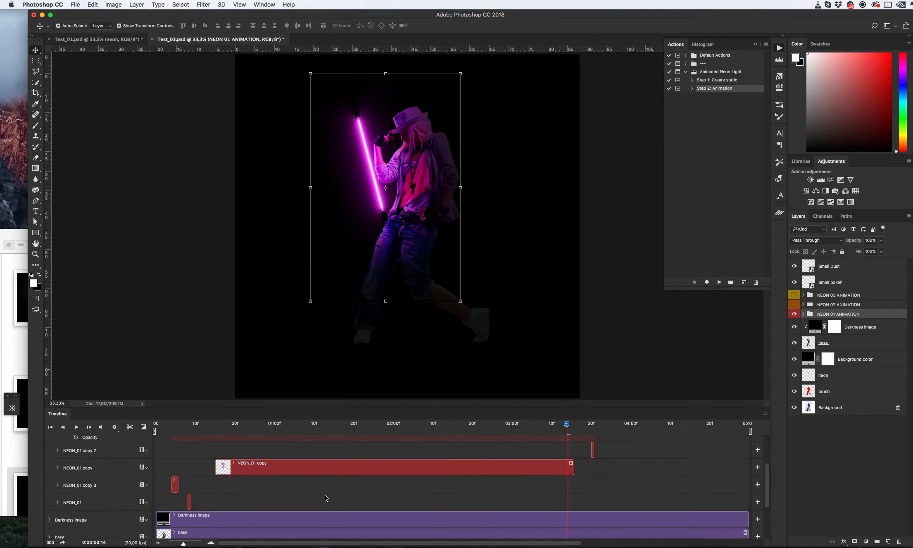
- Shorten the NEON_01 copy clip in the timeline by trimming its end back
{"action": "mouse_move", "coordinate": [193, 428]}
{"action": "left_mouse_down"}
{"action": "mouse_move", "coordinate": [170, 425]}
{"action": "mouse_move", "coordinate": [206, 428]}
{"action": "left_mouse_up"}
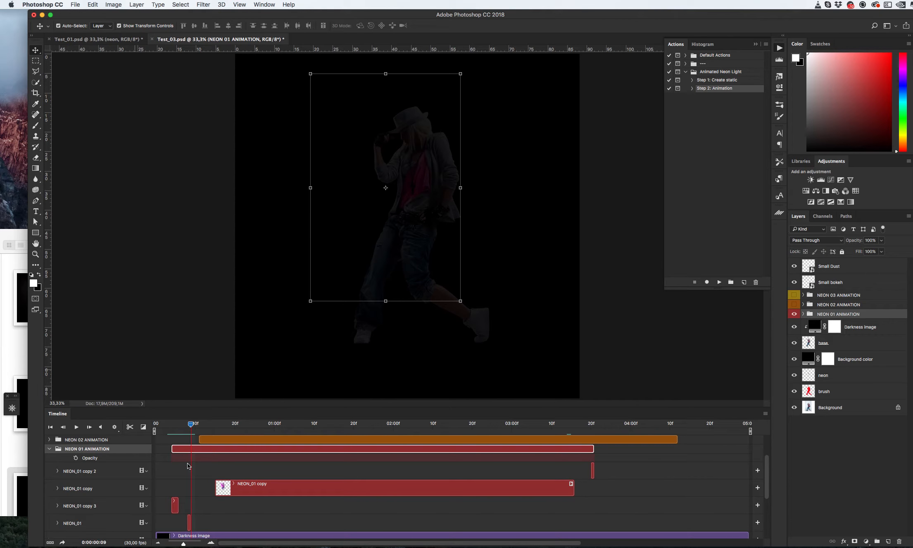
{"action": "left_click_drag", "start_coordinate": [195, 427], "coordinate": [350, 429]}
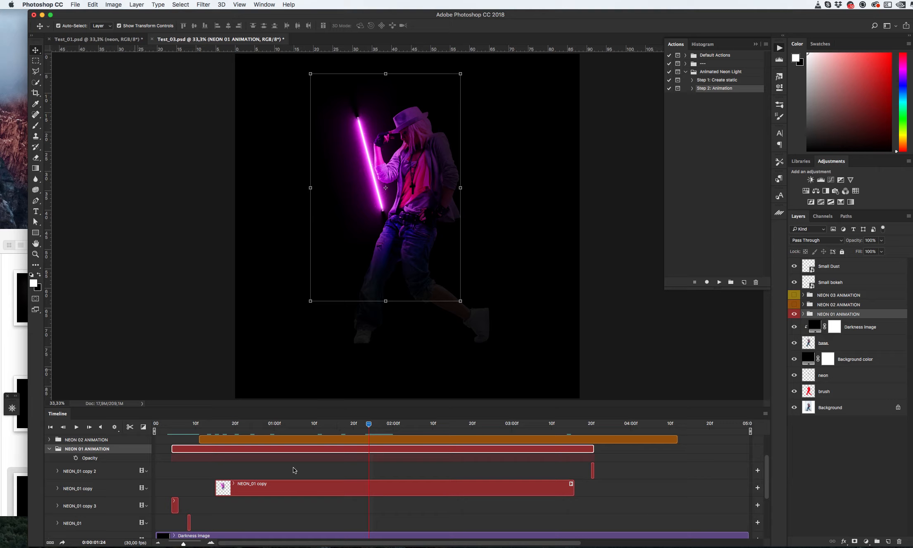
{"action": "left_click", "coordinate": [352, 481]}
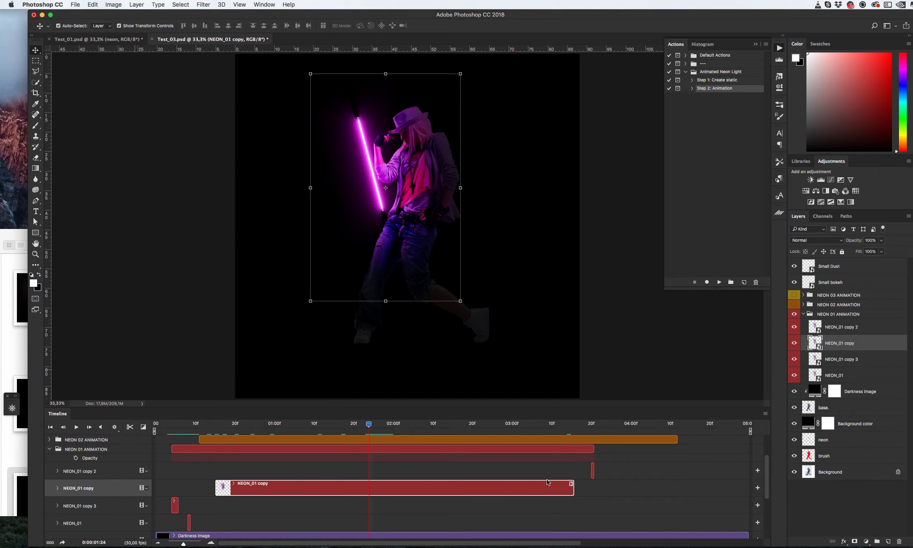
{"action": "left_click_drag", "start_coordinate": [415, 487], "coordinate": [468, 485]}
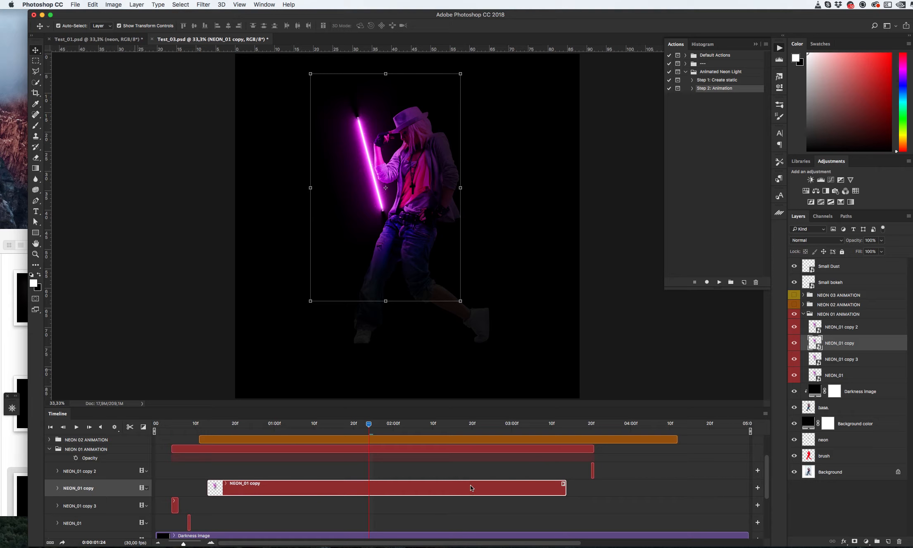
{"action": "left_click", "coordinate": [590, 482]}
{"action": "left_click", "coordinate": [564, 491]}
{"action": "left_click_drag", "start_coordinate": [561, 488], "coordinate": [425, 484]}
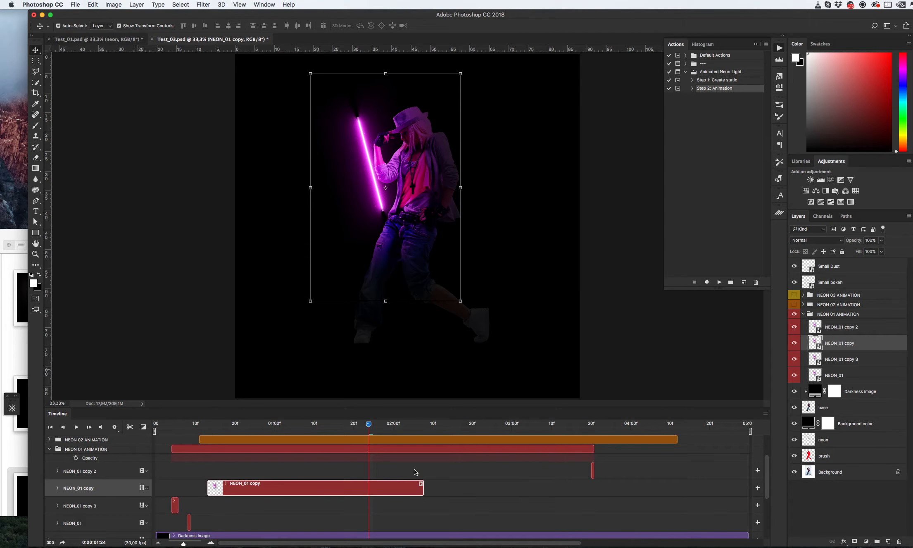
- Duplicate the NEON_01 copy 2 layer and move the duplicate's short clip earlier, just after the NEON_01 copy clip ends
{"action": "left_click", "coordinate": [593, 470]}
{"action": "key", "text": "super+j"}
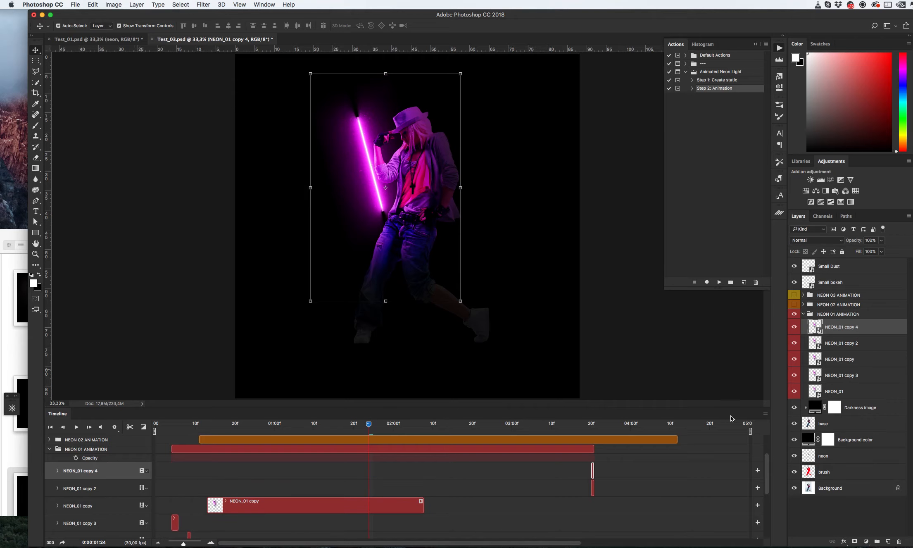
{"action": "left_click", "coordinate": [214, 542]}
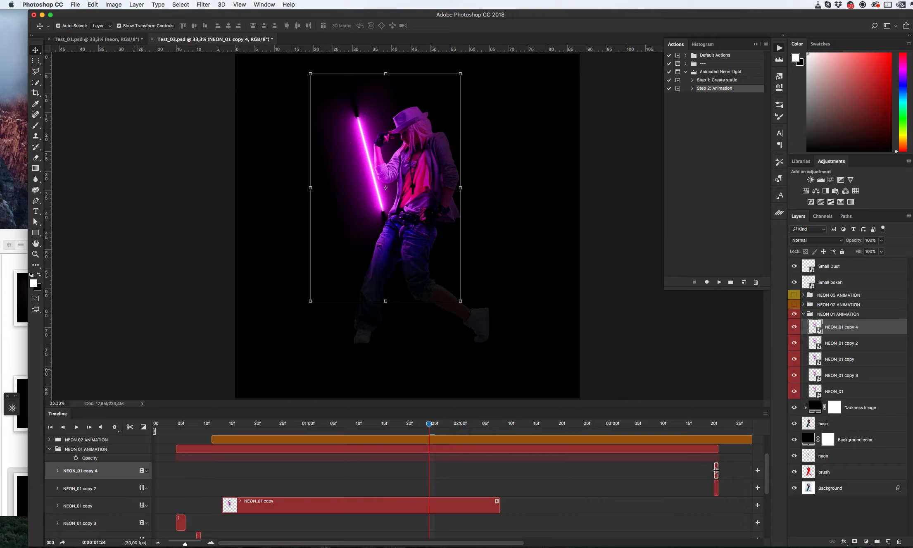
{"action": "left_click_drag", "start_coordinate": [717, 472], "coordinate": [508, 471]}
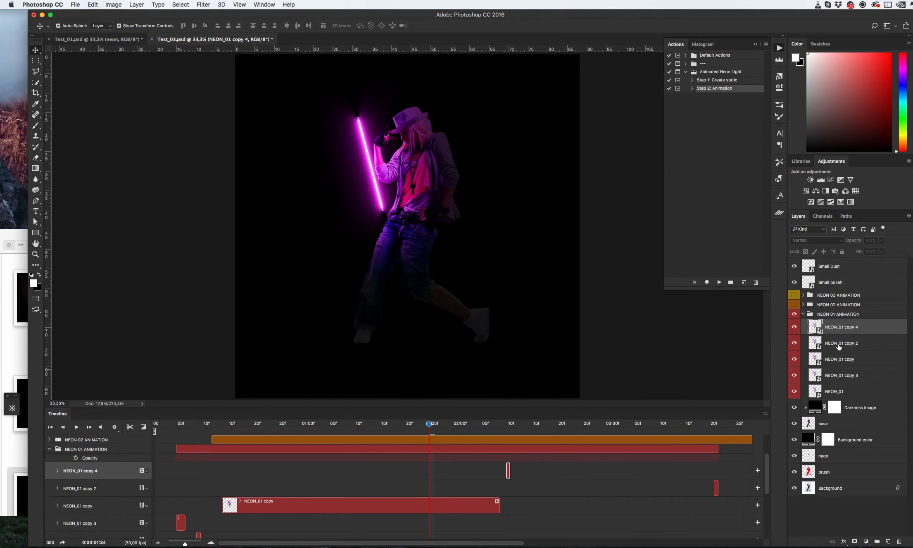
- Move the NEON_01 copy 2 clip earlier to sit just after the NEON_01 copy 4 clip
{"action": "left_click", "coordinate": [729, 486]}
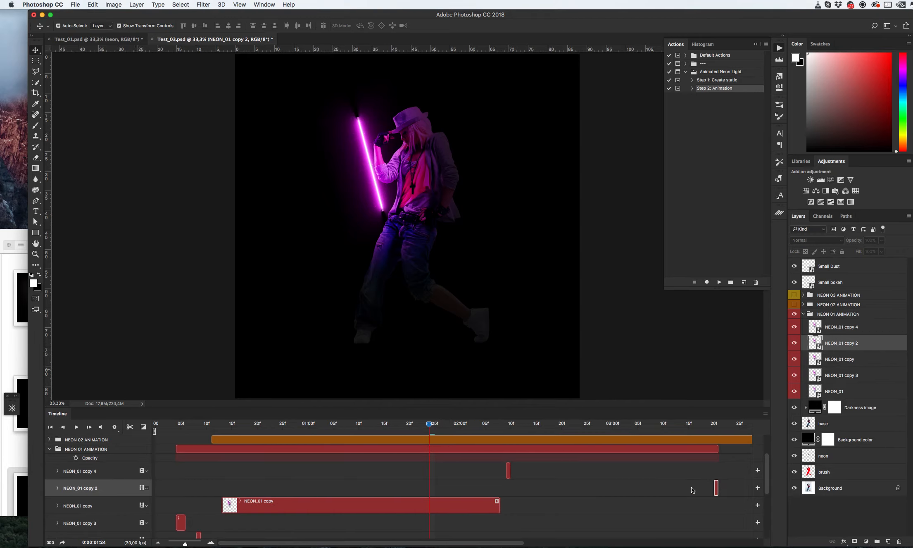
{"action": "left_click_drag", "start_coordinate": [716, 488], "coordinate": [520, 486]}
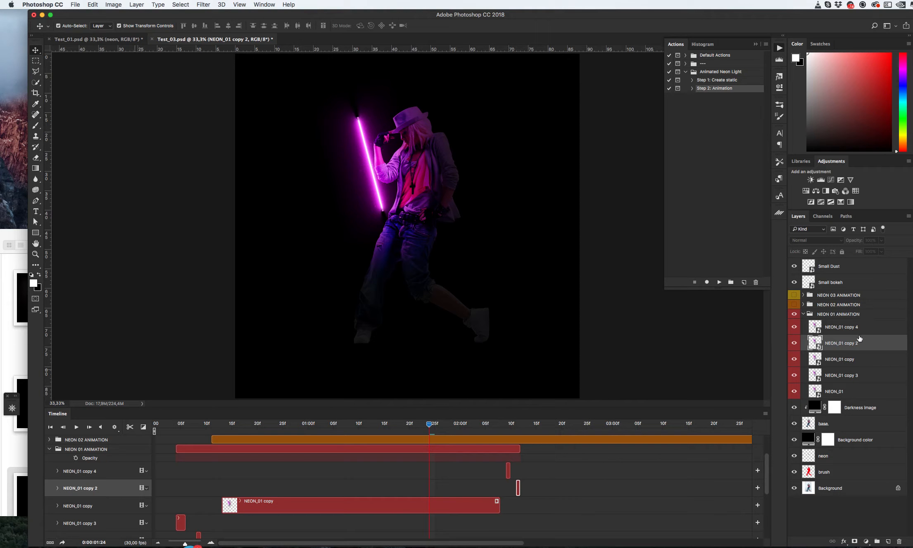
- Duplicate the NEON_01 copy 2 layer and shift the new copy 5 clip slightly later
{"action": "left_click_drag", "start_coordinate": [859, 344], "coordinate": [859, 352]}
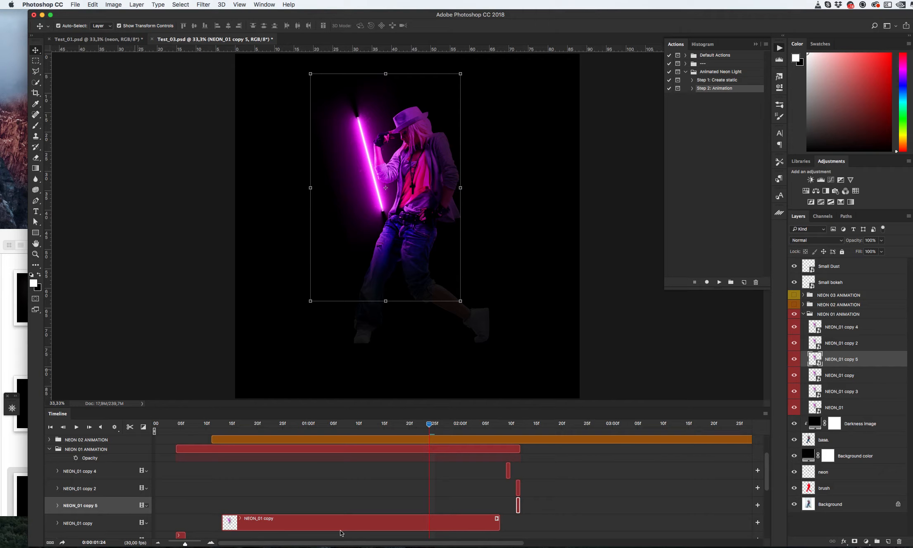
{"action": "left_click", "coordinate": [211, 543]}
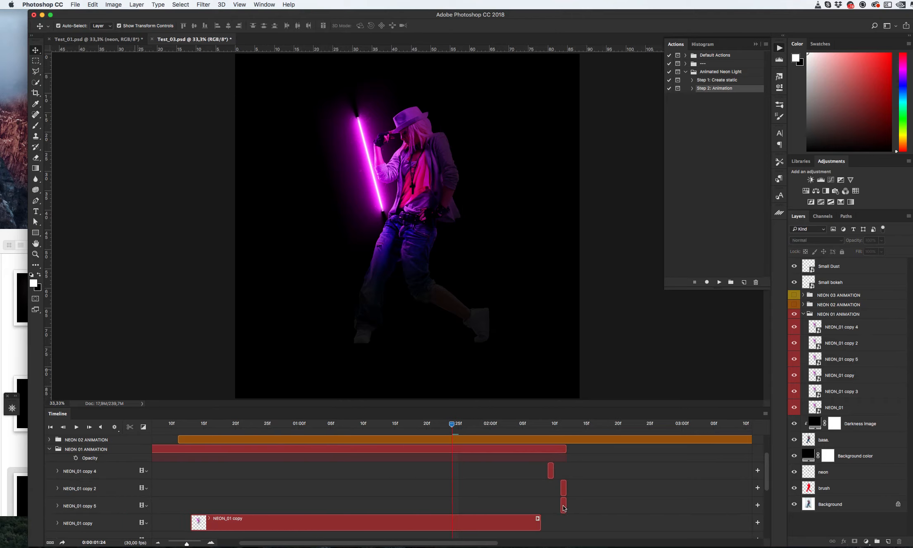
{"action": "left_click_drag", "start_coordinate": [563, 507], "coordinate": [584, 506]}
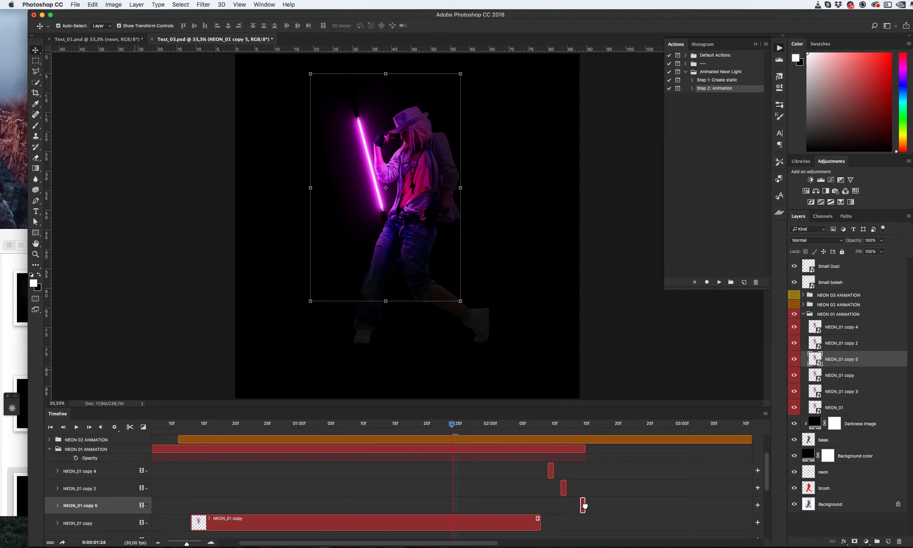
- Duplicate the NEON_01 copy layer, move the duplicate to the top of the group, and shift its clip later
{"action": "left_click", "coordinate": [509, 524]}
{"action": "key", "text": "super+j"}
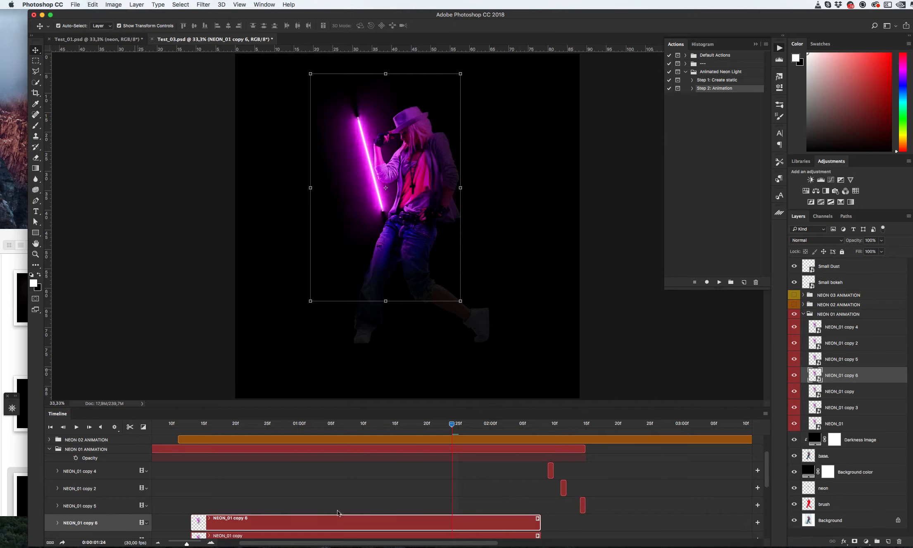
{"action": "left_click_drag", "start_coordinate": [803, 374], "coordinate": [810, 320]}
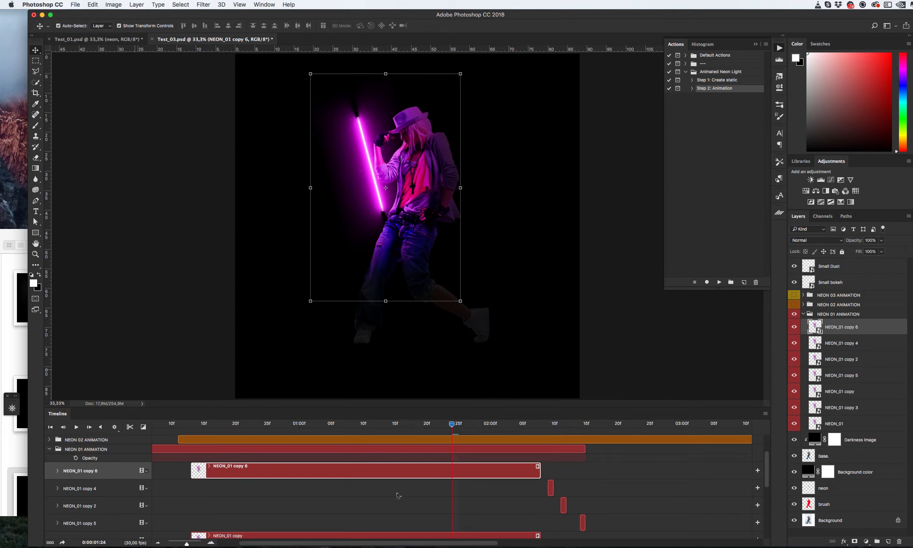
{"action": "left_click_drag", "start_coordinate": [539, 472], "coordinate": [703, 475]}
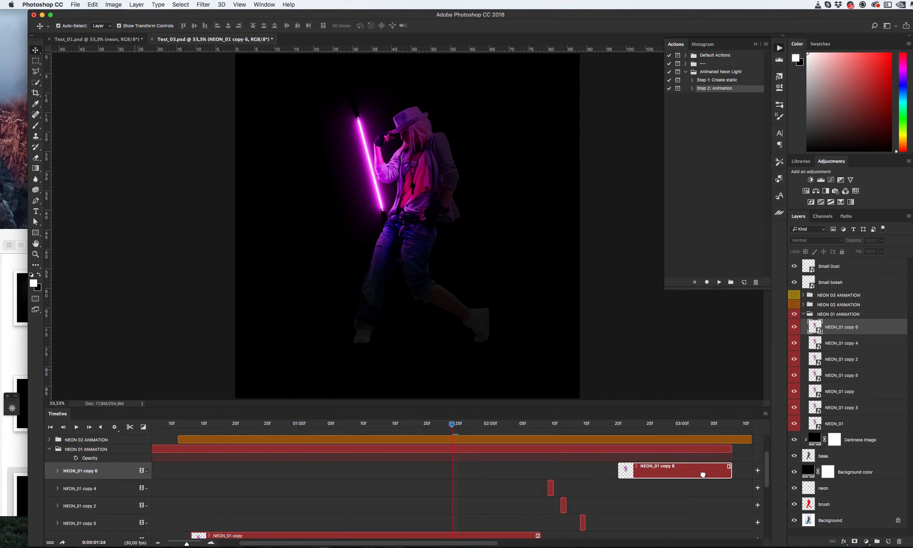
- Extend the end of the NEON_01 copy 6 clip further along the timeline
{"action": "left_click", "coordinate": [159, 544]}
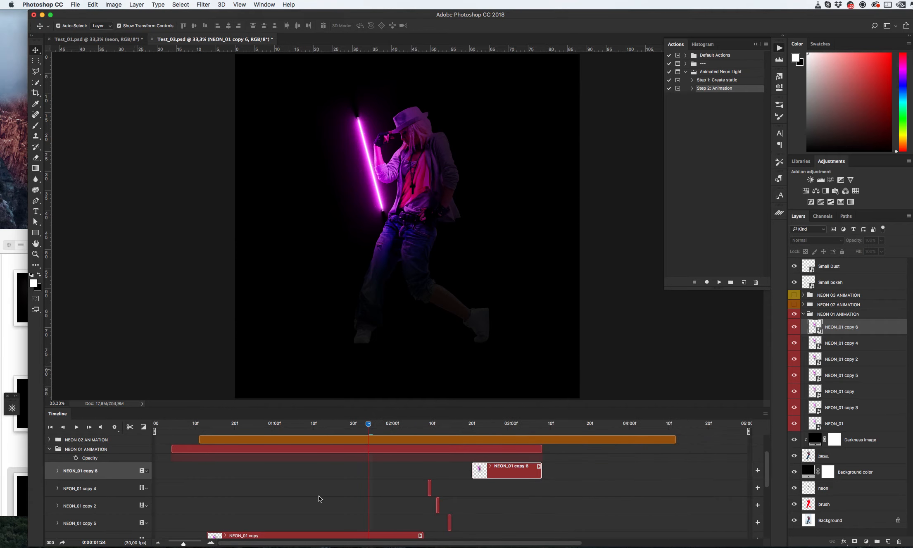
{"action": "scroll", "coordinate": [320, 495], "scroll_direction": "down", "scroll_amount": 1}
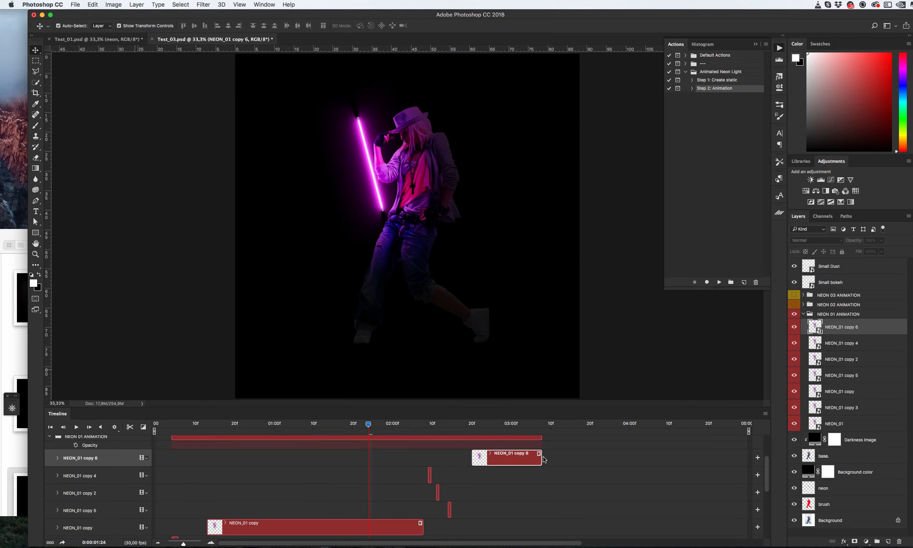
{"action": "left_click_drag", "start_coordinate": [540, 457], "coordinate": [620, 457]}
{"action": "scroll", "coordinate": [413, 496], "scroll_direction": "up", "scroll_amount": 3}
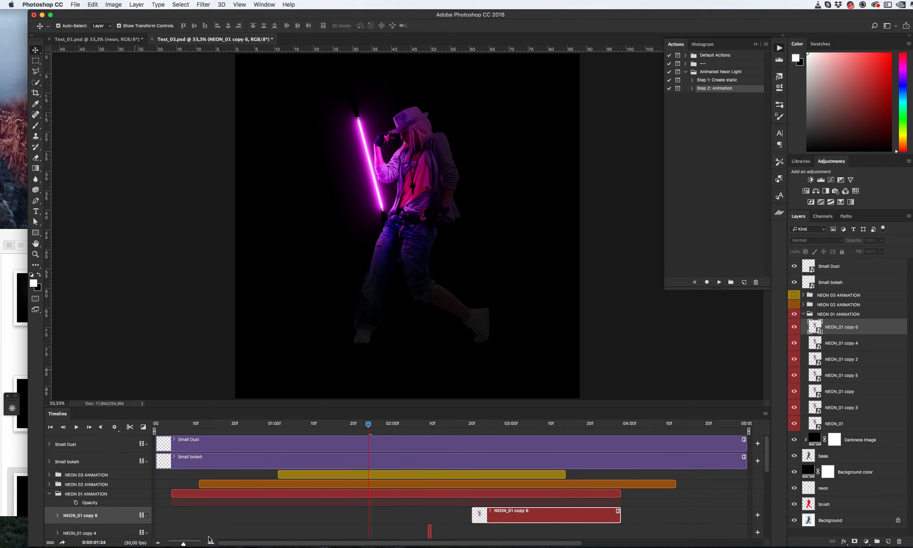
- Split the NEON_01 copy 6 clip at about 3:10 in the timeline
{"action": "left_click", "coordinate": [163, 543]}
{"action": "left_click", "coordinate": [163, 543]}
{"action": "scroll", "coordinate": [335, 489], "scroll_direction": "down", "scroll_amount": 2}
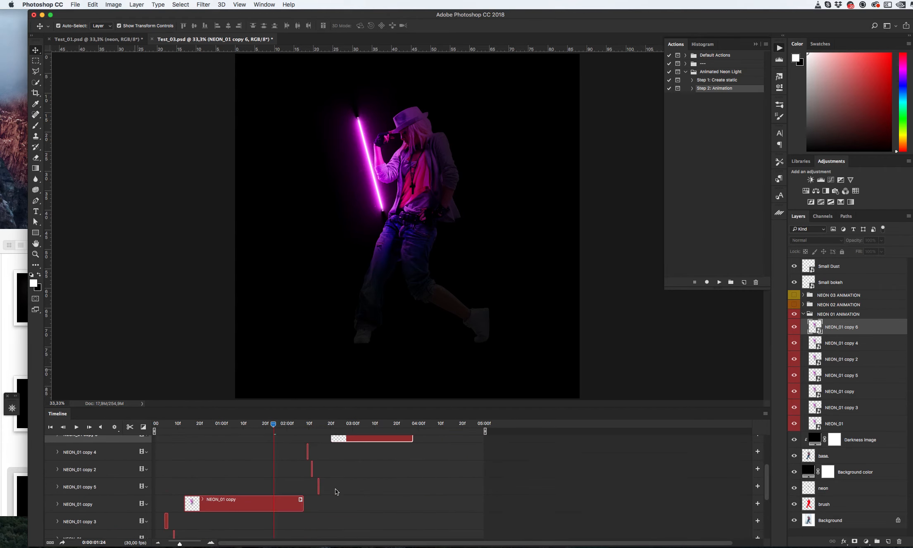
{"action": "scroll", "coordinate": [335, 489], "scroll_direction": "up", "scroll_amount": 2}
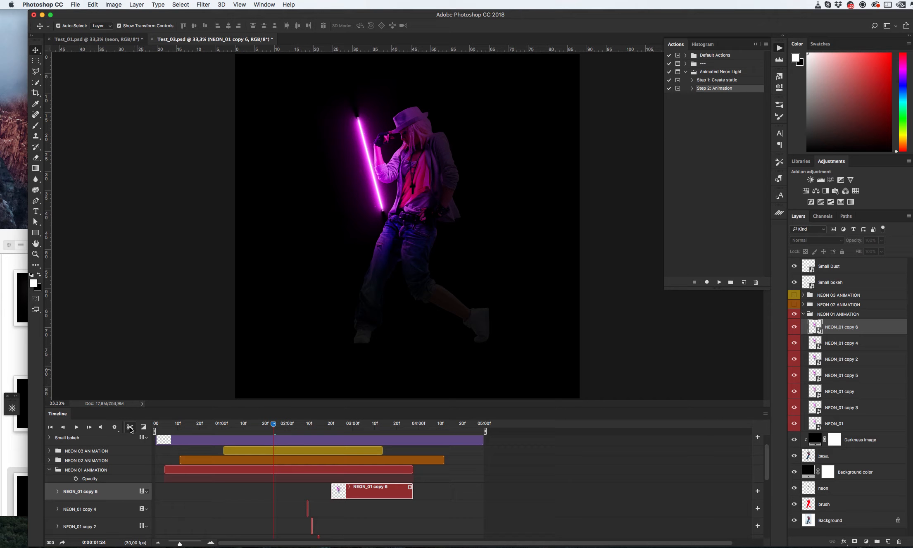
{"action": "left_click", "coordinate": [375, 425]}
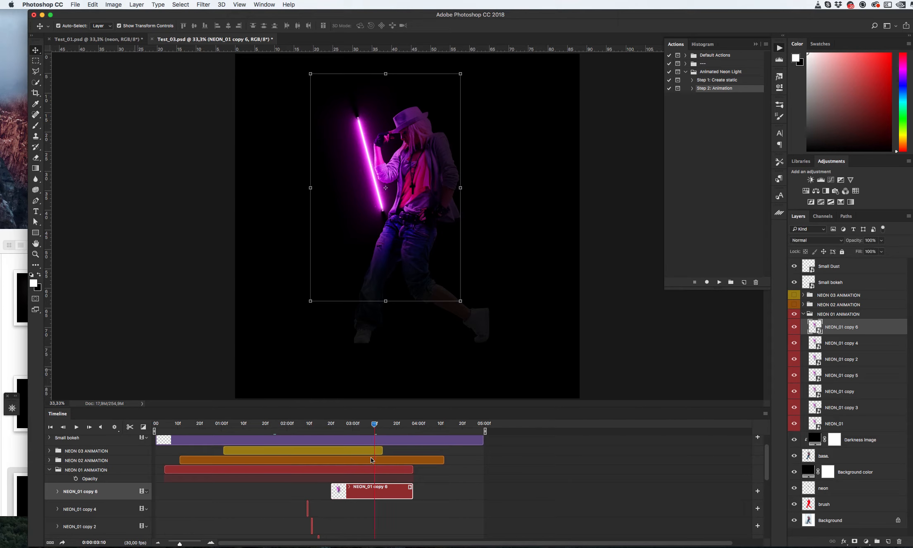
{"action": "left_click", "coordinate": [130, 427]}
{"action": "left_click", "coordinate": [398, 516]}
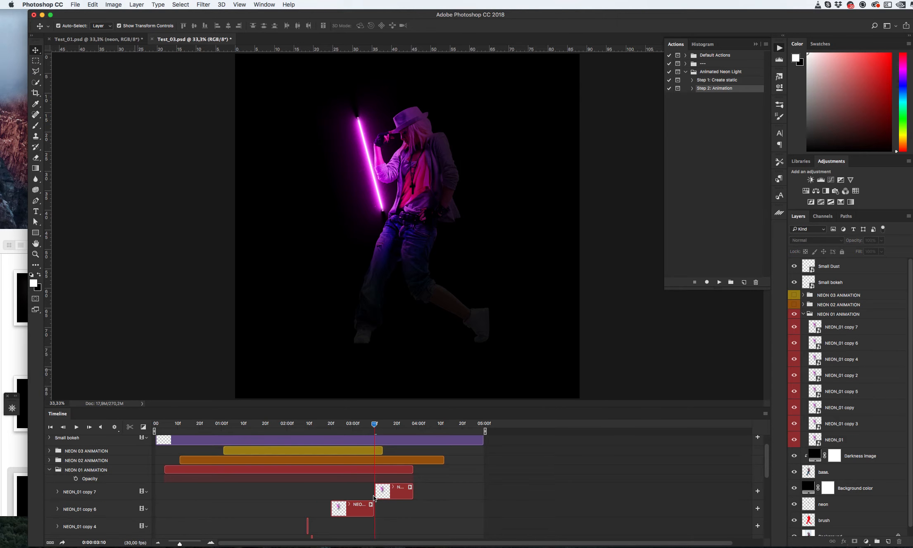
{"action": "left_click", "coordinate": [388, 491]}
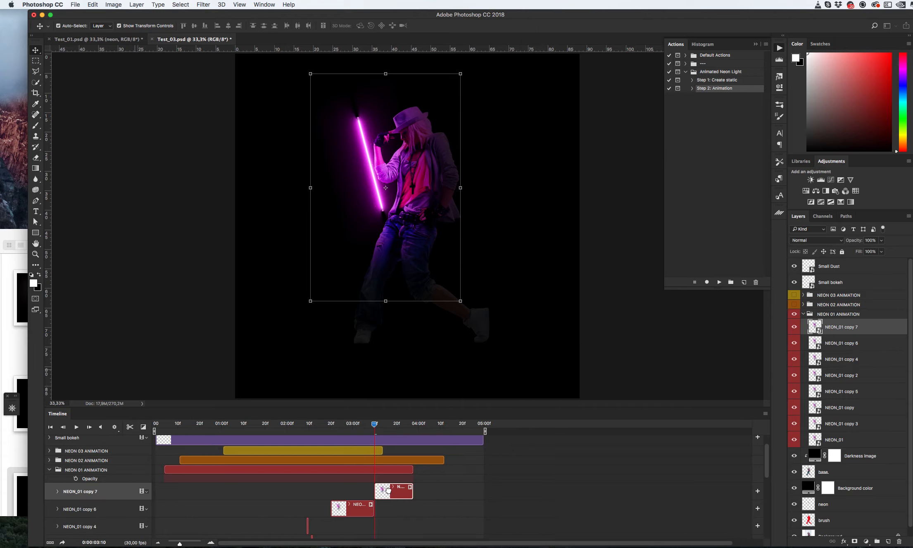
- Shift the NEON_01 copy 7 clip slightly later and trim the work area to end at about 4:00
{"action": "left_click_drag", "start_coordinate": [390, 491], "coordinate": [392, 491]}
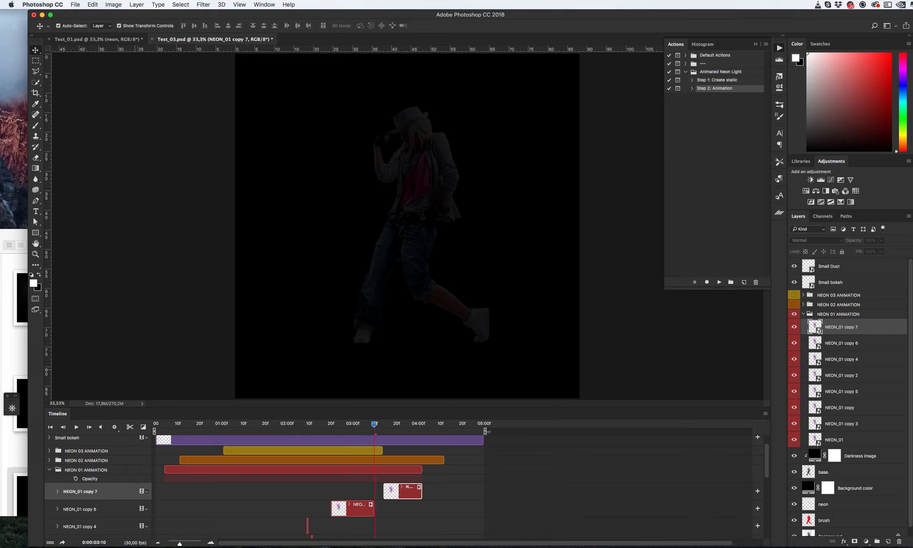
{"action": "mouse_move", "coordinate": [486, 431]}
{"action": "left_mouse_down"}
{"action": "mouse_move", "coordinate": [316, 431]}
{"action": "mouse_move", "coordinate": [377, 431]}
{"action": "left_mouse_up"}
{"action": "left_click_drag", "start_coordinate": [398, 432], "coordinate": [417, 431]}
- Collapse the NEON 01 ANIMATION group and preview the animation playback
{"action": "scroll", "coordinate": [356, 477], "scroll_direction": "down", "scroll_amount": 3}
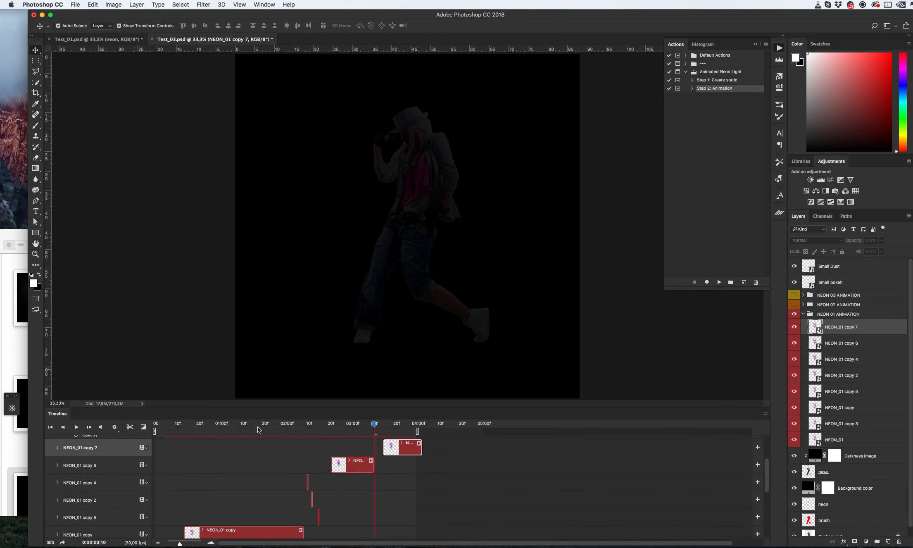
{"action": "left_click", "coordinate": [804, 315]}
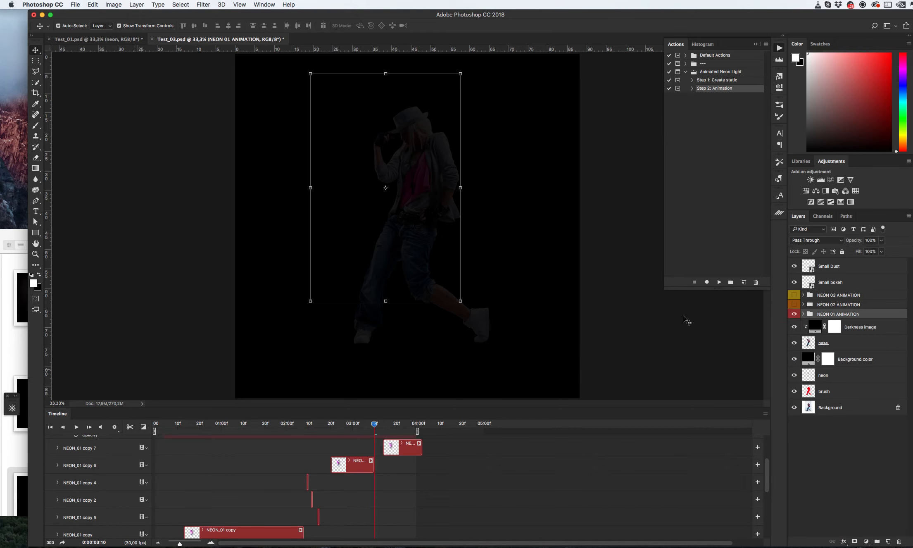
{"action": "left_click", "coordinate": [75, 427]}
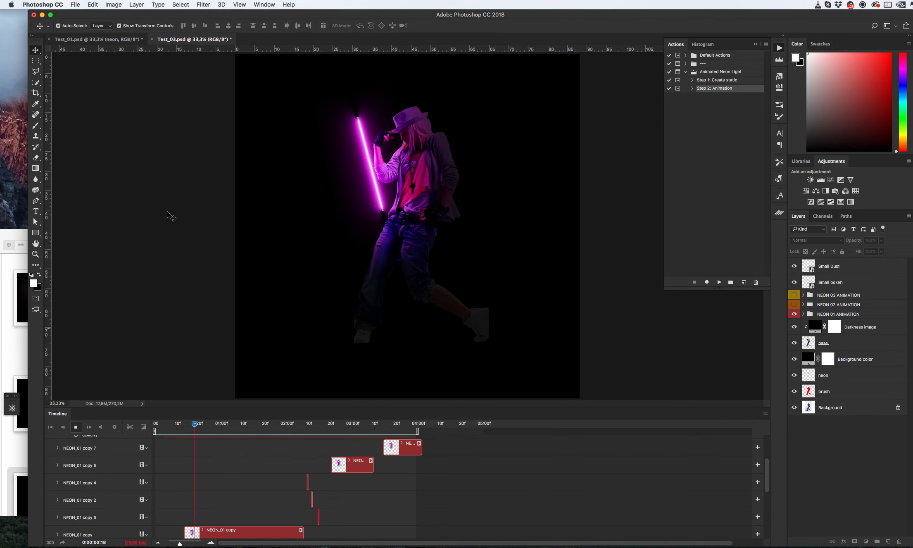
{"action": "key", "text": "space"}
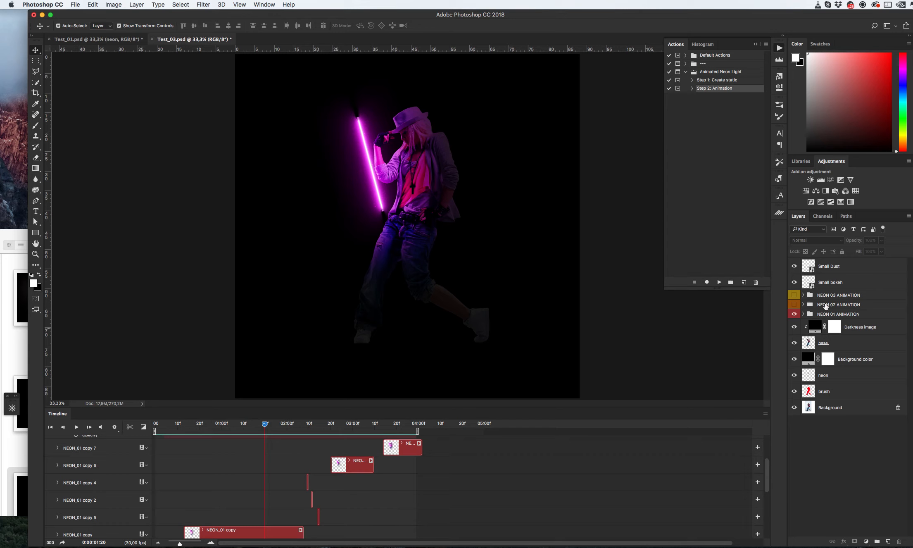
- Show the NEON 02 ANIMATION and NEON 03 ANIMATION groups and select the NEON_02 copy 2 layer
{"action": "left_click", "coordinate": [794, 305]}
{"action": "left_click", "coordinate": [795, 295]}
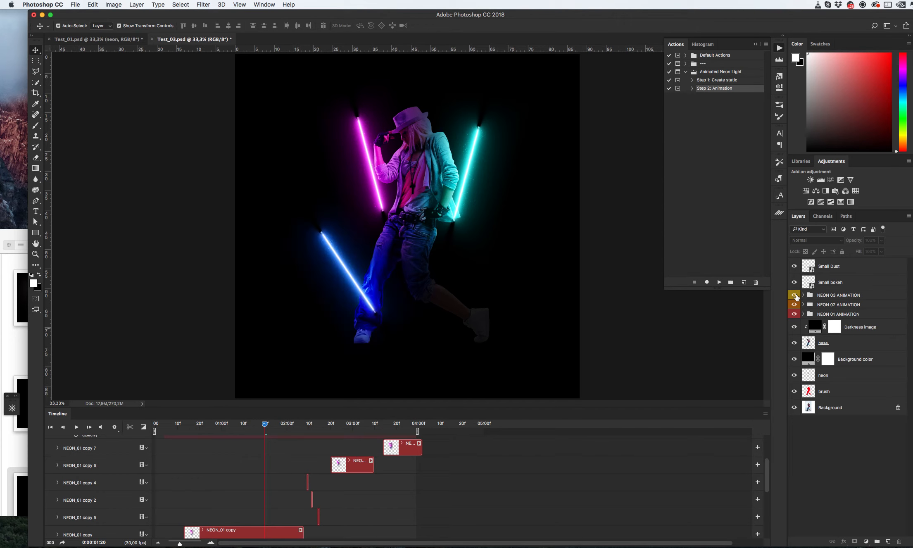
{"action": "left_click", "coordinate": [804, 305]}
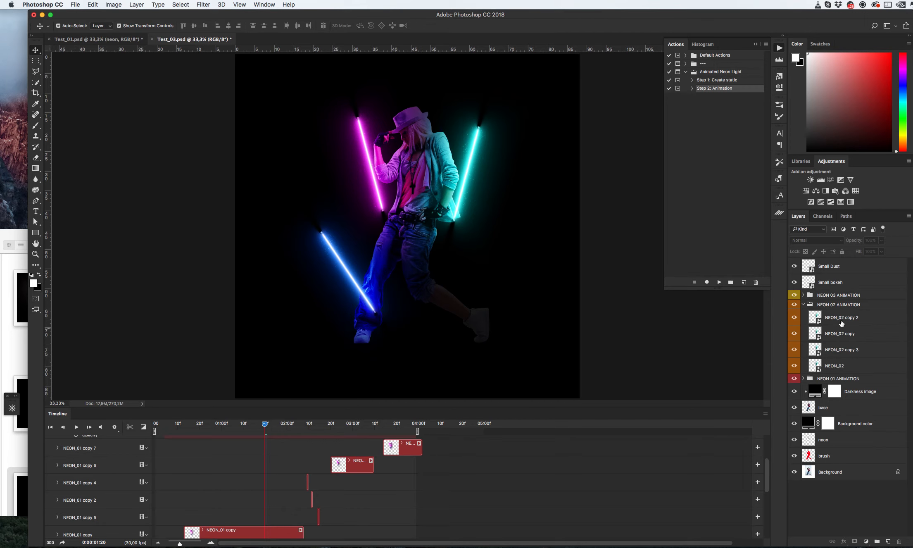
{"action": "left_click", "coordinate": [841, 323]}
- Move the NEON 03 ANIMATION clip earlier so it starts near the beginning of the timeline
{"action": "scroll", "coordinate": [339, 466], "scroll_direction": "up", "scroll_amount": 5}
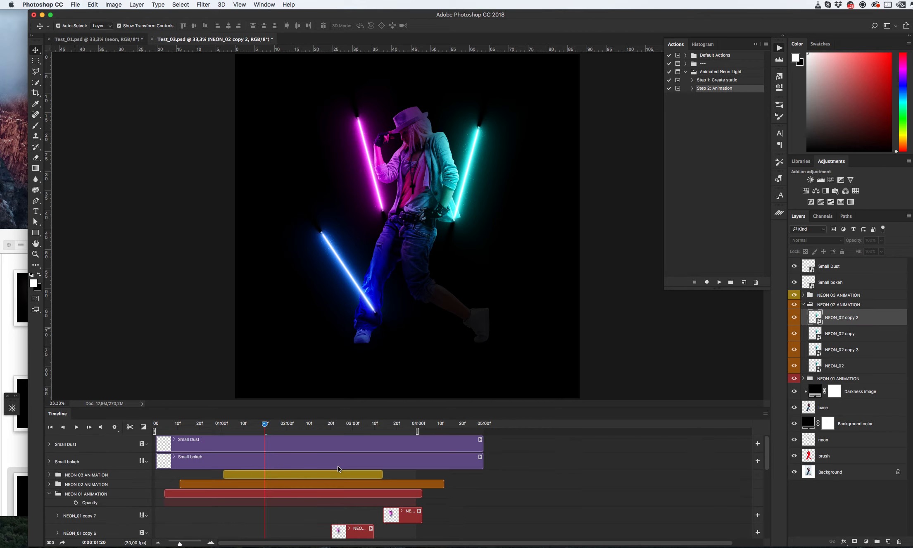
{"action": "left_click", "coordinate": [50, 494]}
{"action": "left_click", "coordinate": [49, 484]}
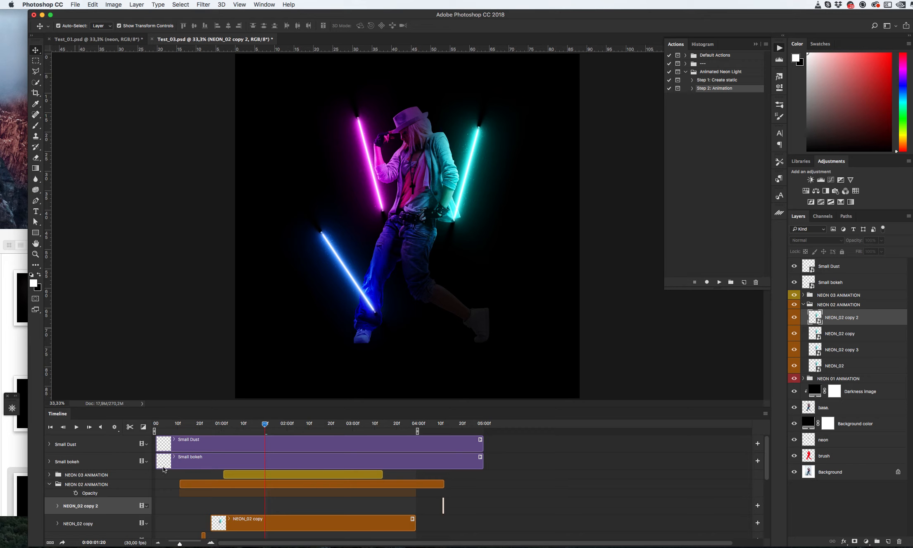
{"action": "left_click", "coordinate": [286, 474]}
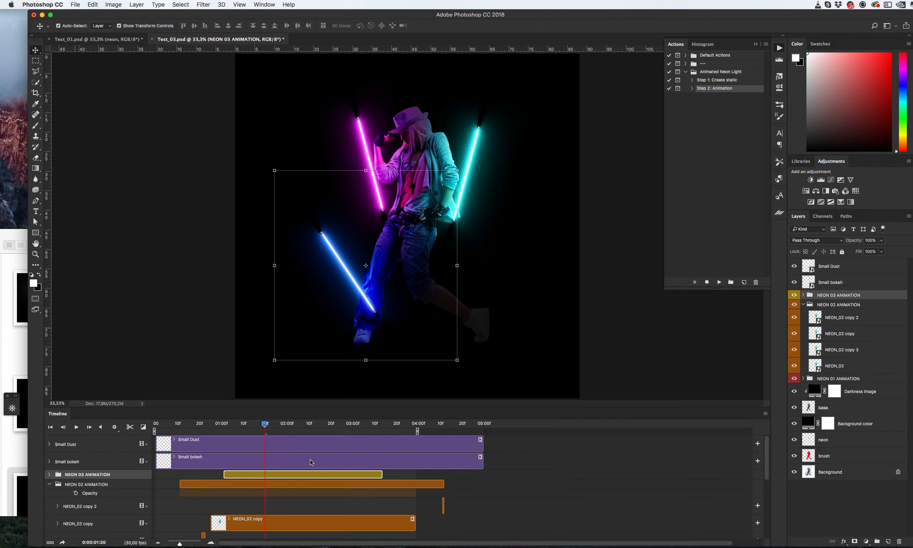
{"action": "left_click_drag", "start_coordinate": [321, 478], "coordinate": [261, 474]}
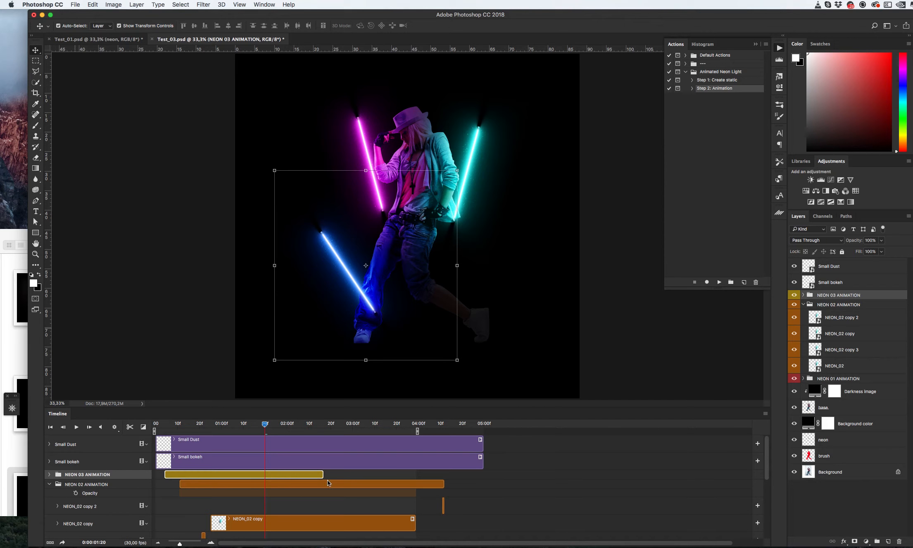
- Shift the NEON 02 ANIMATION clip earlier to start at the beginning of the timeline
{"action": "left_click", "coordinate": [50, 485]}
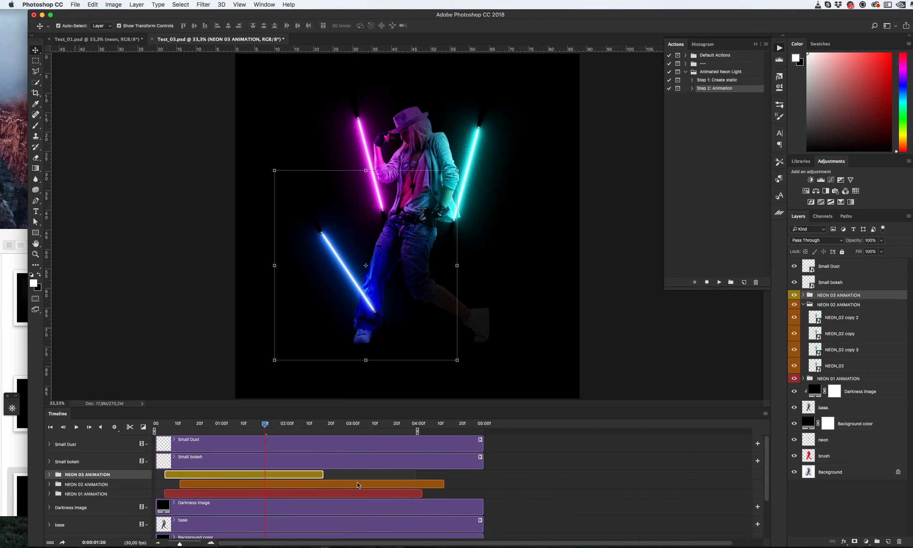
{"action": "left_click_drag", "start_coordinate": [357, 481], "coordinate": [333, 483]}
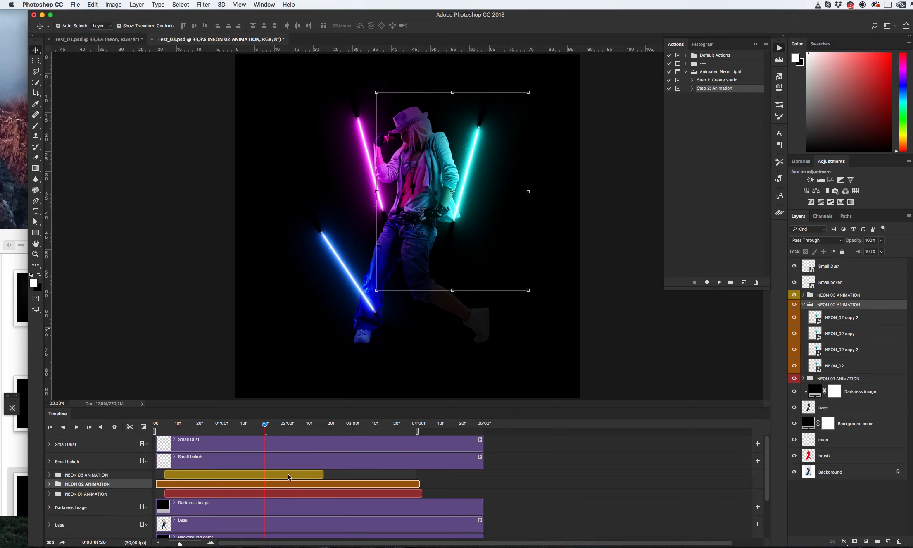
- Preview the animation playback with all three neon groups
{"action": "left_click", "coordinate": [150, 330]}
{"action": "left_click", "coordinate": [77, 428]}
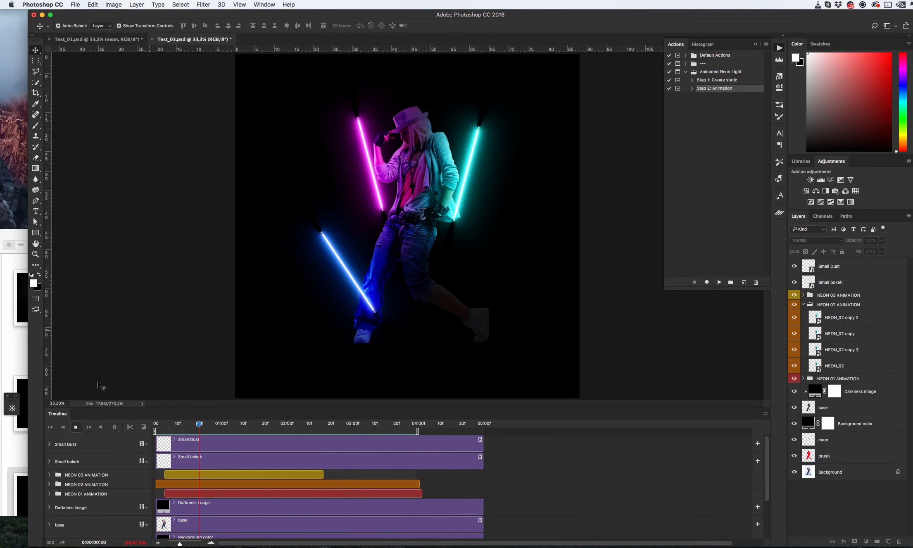
{"action": "key", "text": "space"}
- Open the NEON_03 copy 2 smart object for editing
{"action": "left_click", "coordinate": [804, 305]}
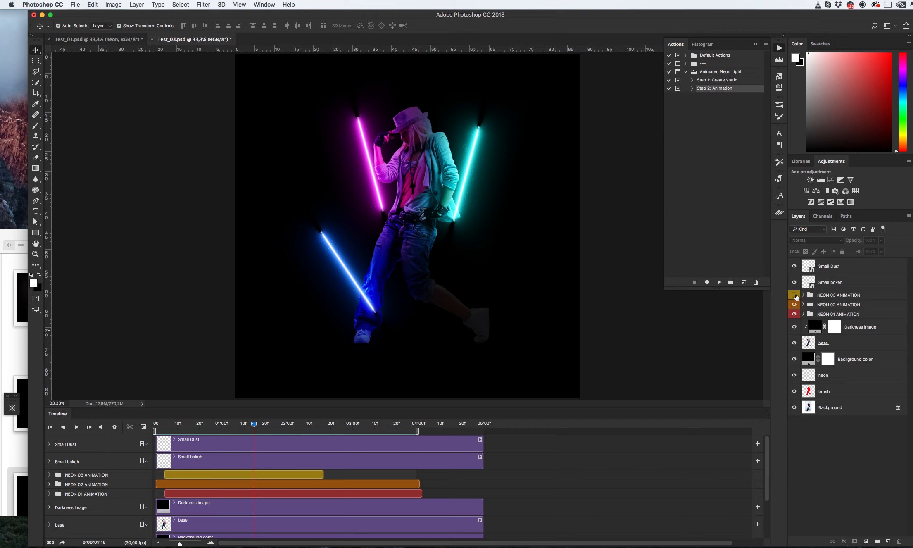
{"action": "left_click", "coordinate": [794, 295]}
{"action": "left_click", "coordinate": [803, 295]}
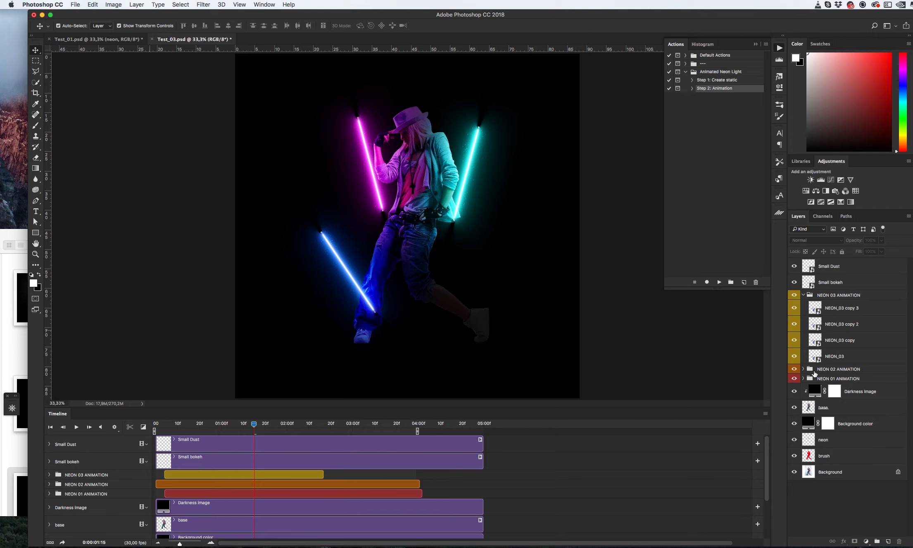
{"action": "double_click", "coordinate": [816, 325]}
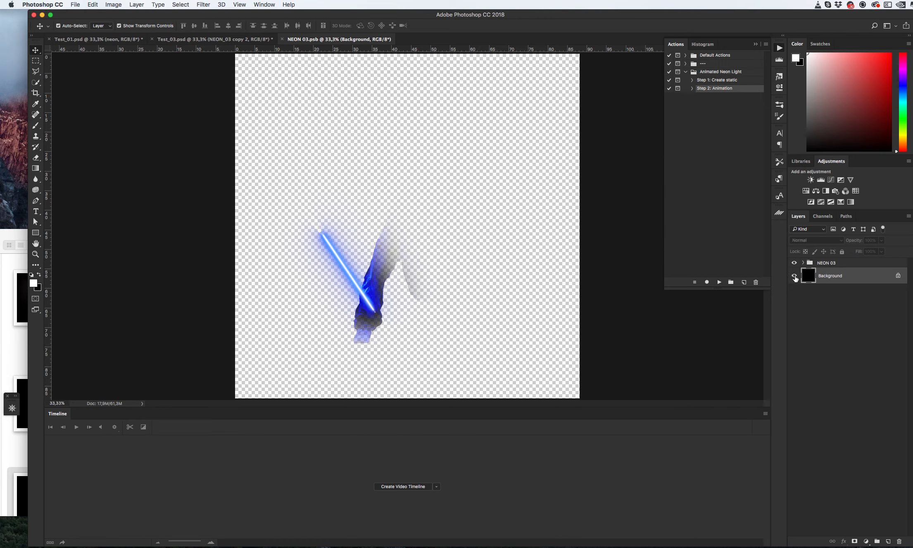
- Change the Color light 03 fill inside the NEON 03 smart object to magenta
{"action": "left_click", "coordinate": [795, 276]}
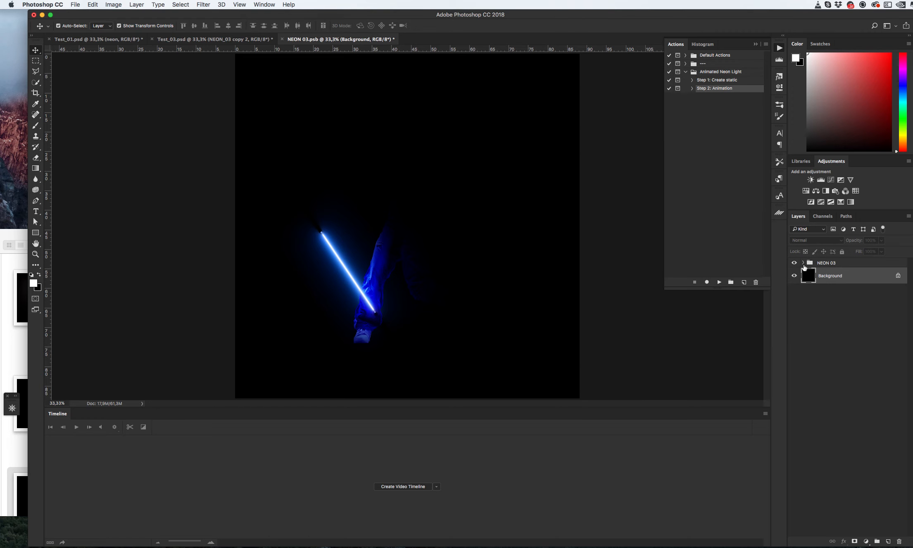
{"action": "left_click", "coordinate": [803, 263]}
{"action": "double_click", "coordinate": [808, 323]}
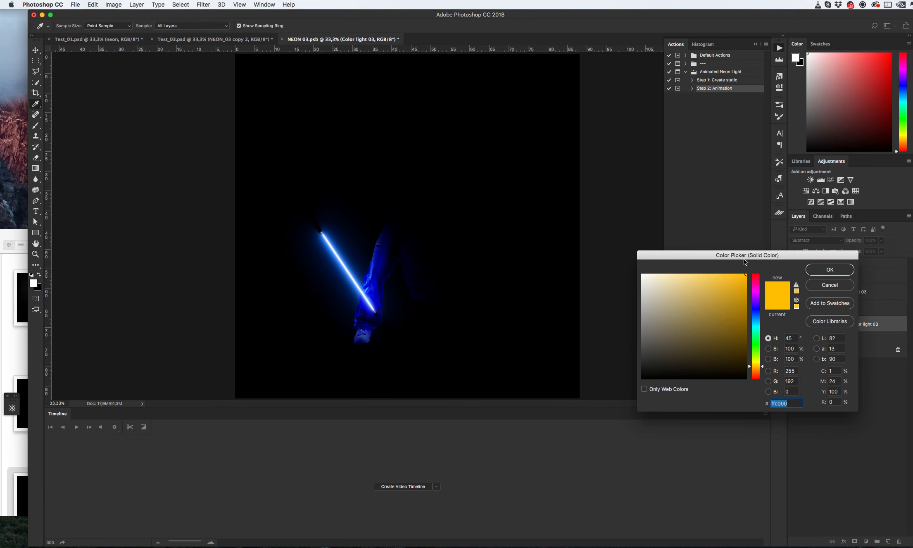
{"action": "left_click_drag", "start_coordinate": [760, 293], "coordinate": [756, 337]}
{"action": "left_click", "coordinate": [835, 274]}
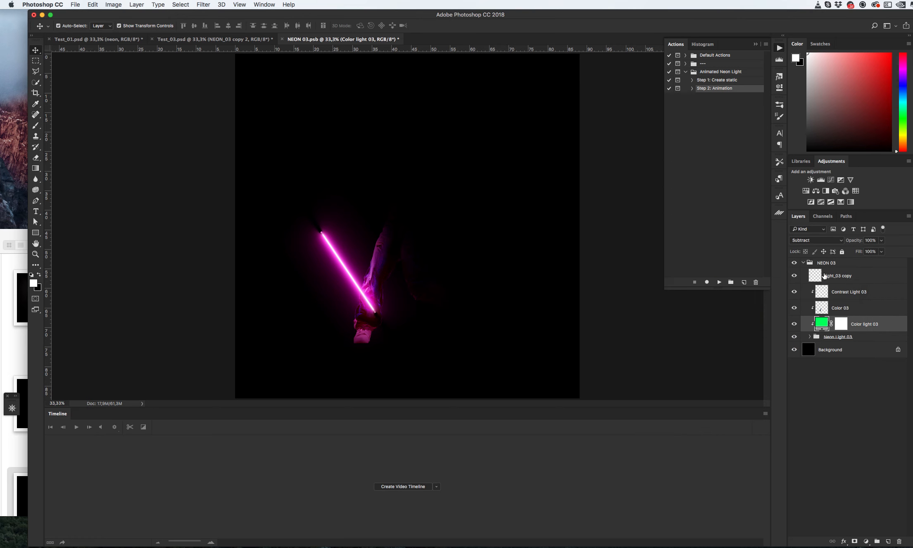
- Hide the Background layer, then save and close the NEON 03 smart object
{"action": "left_click", "coordinate": [801, 264]}
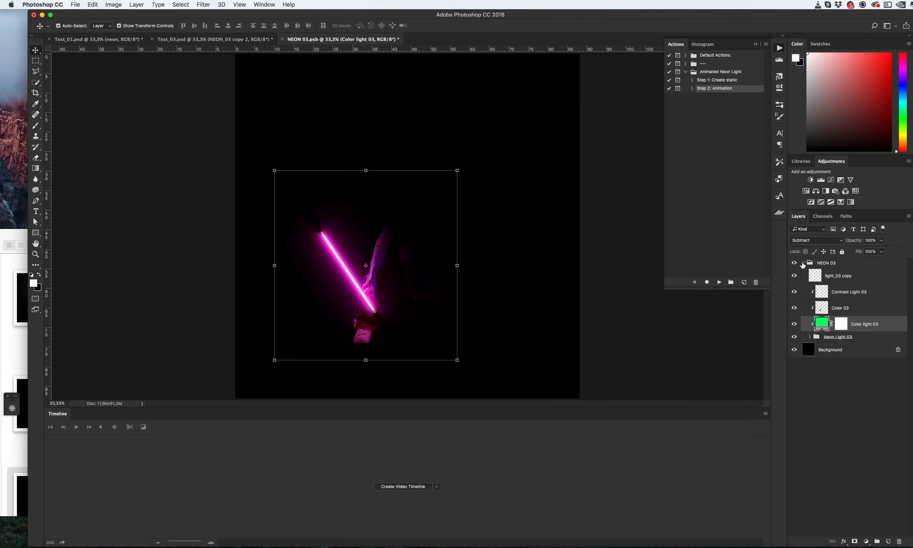
{"action": "left_click", "coordinate": [803, 263]}
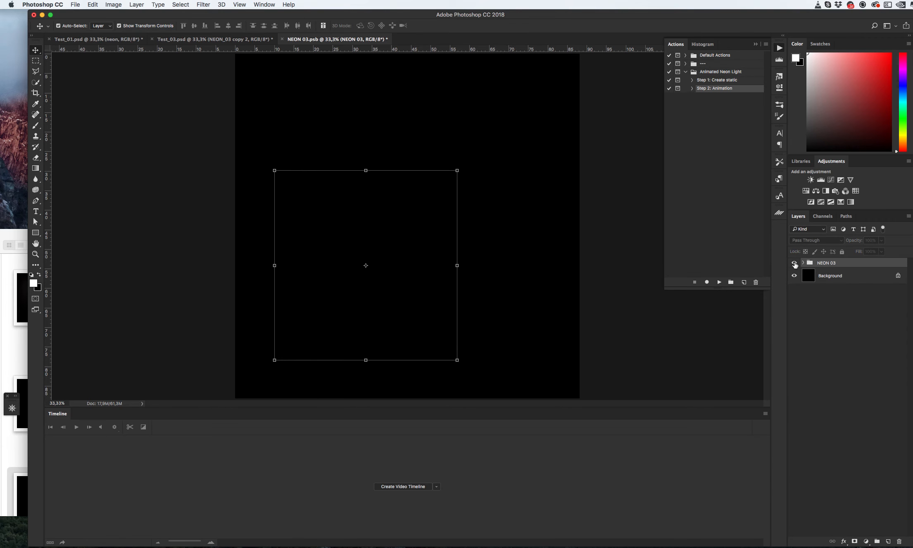
{"action": "left_click", "coordinate": [794, 263]}
{"action": "left_click", "coordinate": [794, 276]}
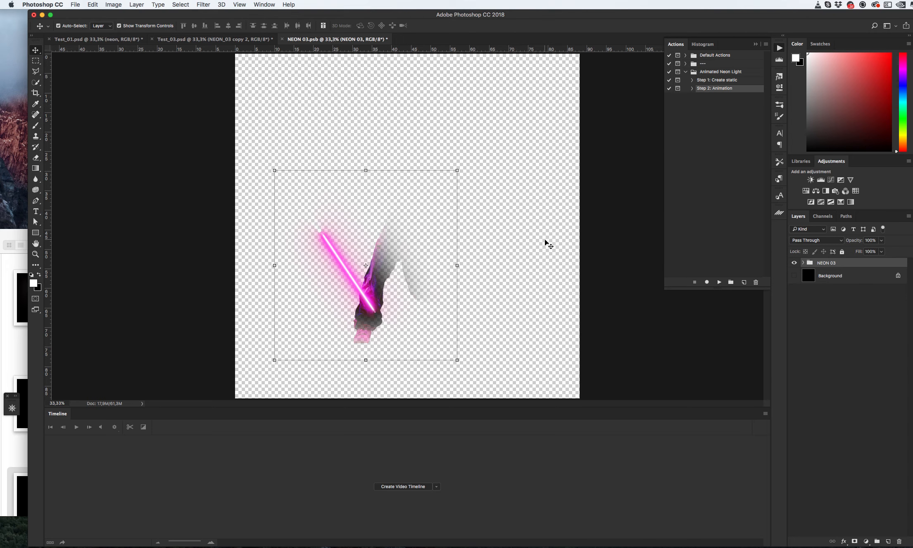
{"action": "key", "text": "super+s"}
{"action": "key", "text": "super+w"}
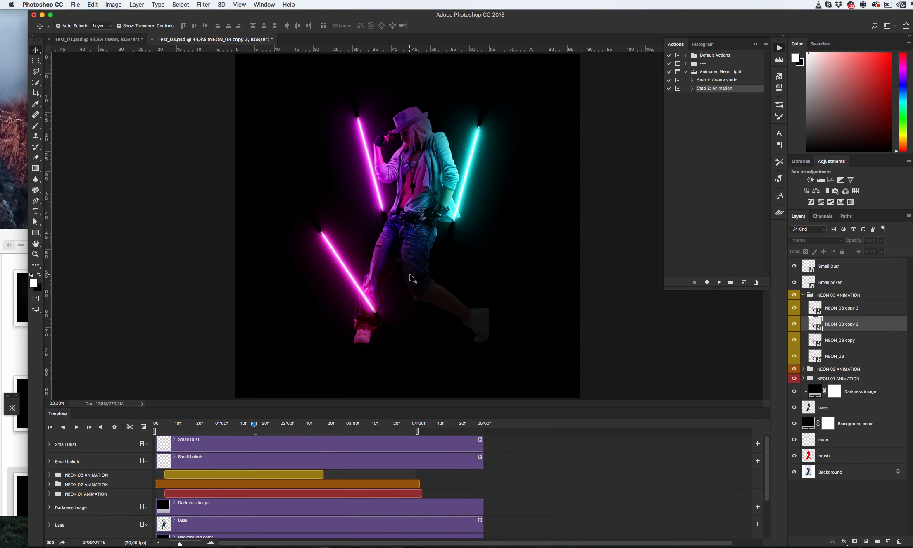
- Move the playhead to about 4:05 and raise the Darkness Image layer's opacity to 95%
{"action": "left_click", "coordinate": [318, 425]}
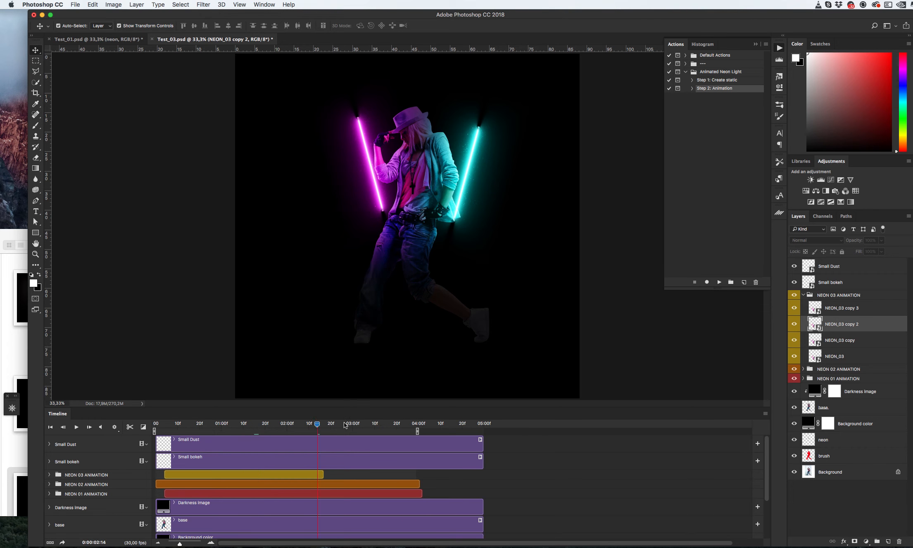
{"action": "left_click_drag", "start_coordinate": [345, 425], "coordinate": [430, 425]}
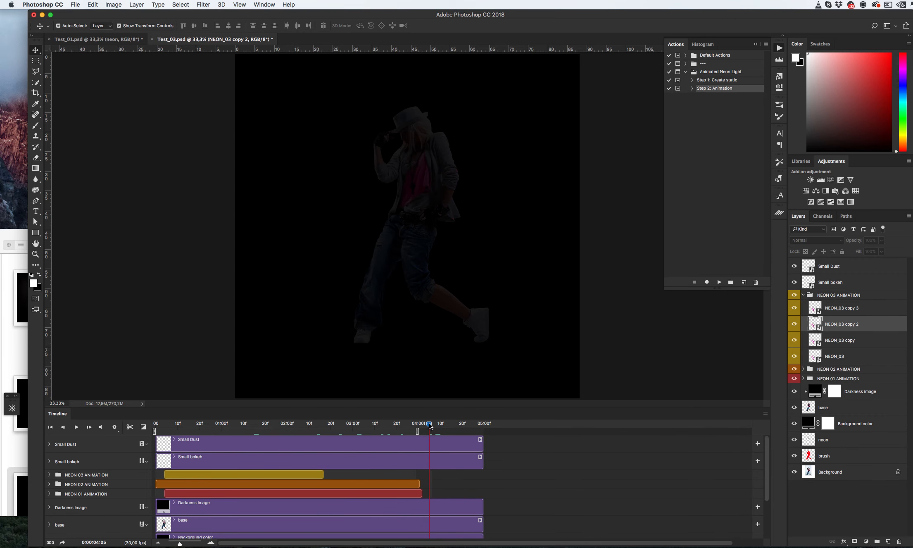
{"action": "left_click", "coordinate": [869, 396]}
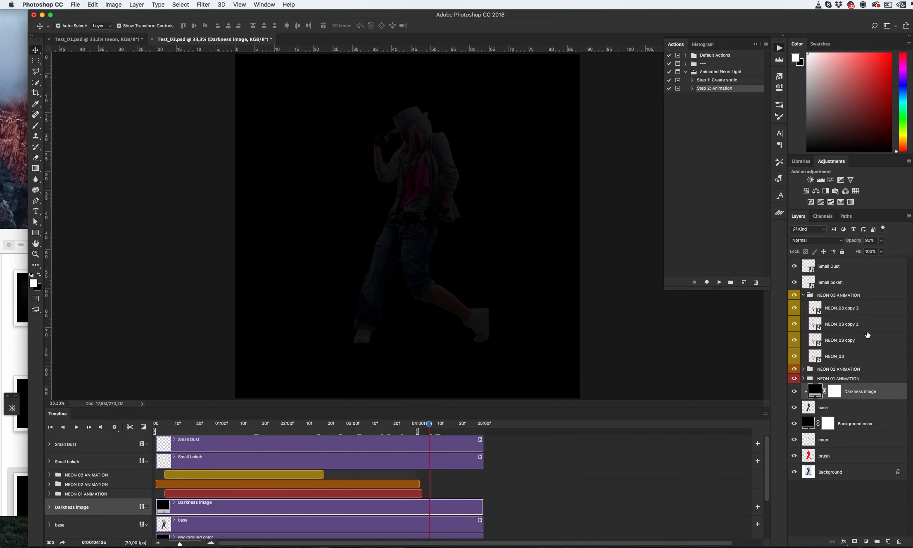
{"action": "left_click", "coordinate": [878, 252]}
{"action": "left_click_drag", "start_coordinate": [861, 251], "coordinate": [884, 250]}
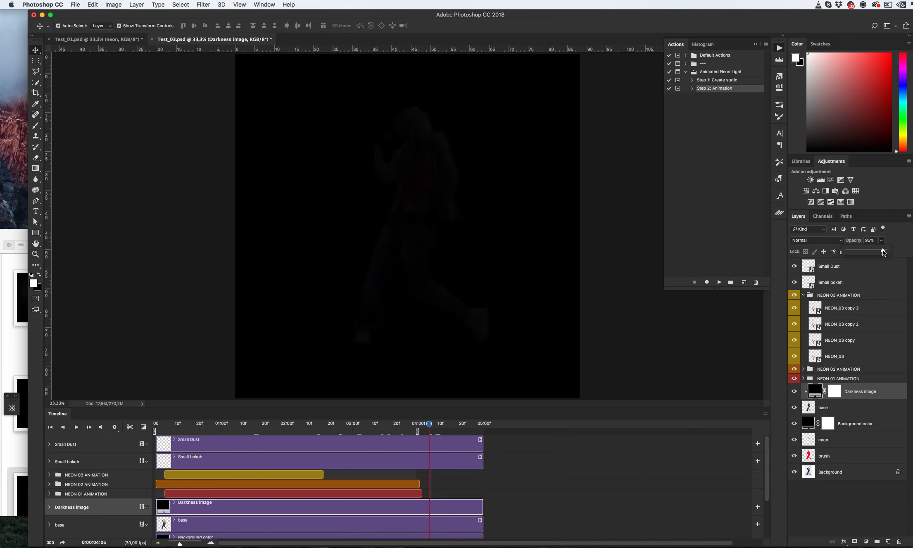
{"action": "left_click", "coordinate": [662, 259]}
- Export the animation with Save for Web (Legacy)
{"action": "left_click_drag", "start_coordinate": [265, 423], "coordinate": [244, 423]}
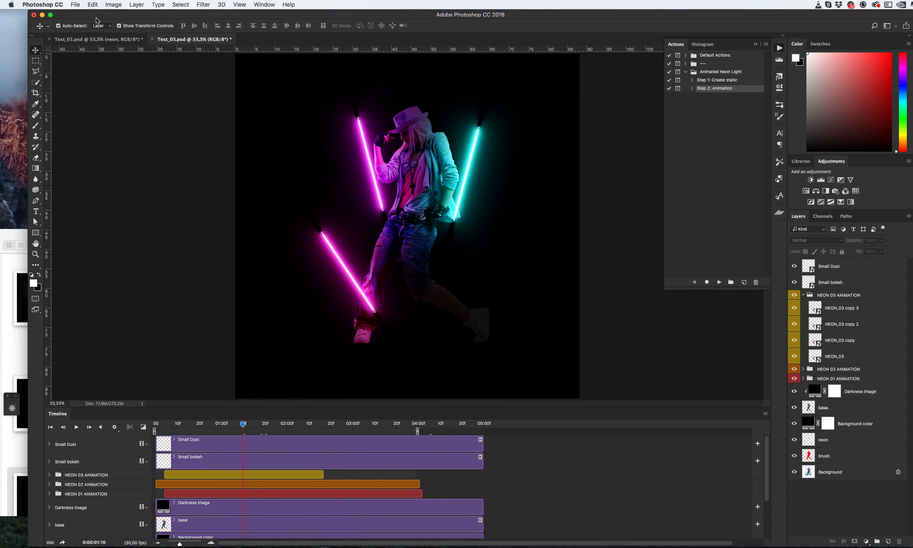
{"action": "left_click", "coordinate": [77, 4]}
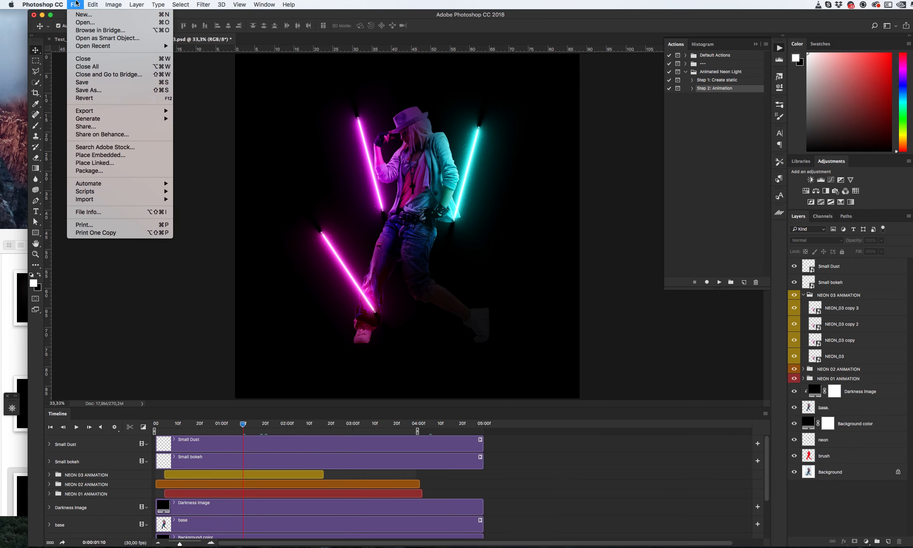
{"action": "mouse_move", "coordinate": [136, 111]}
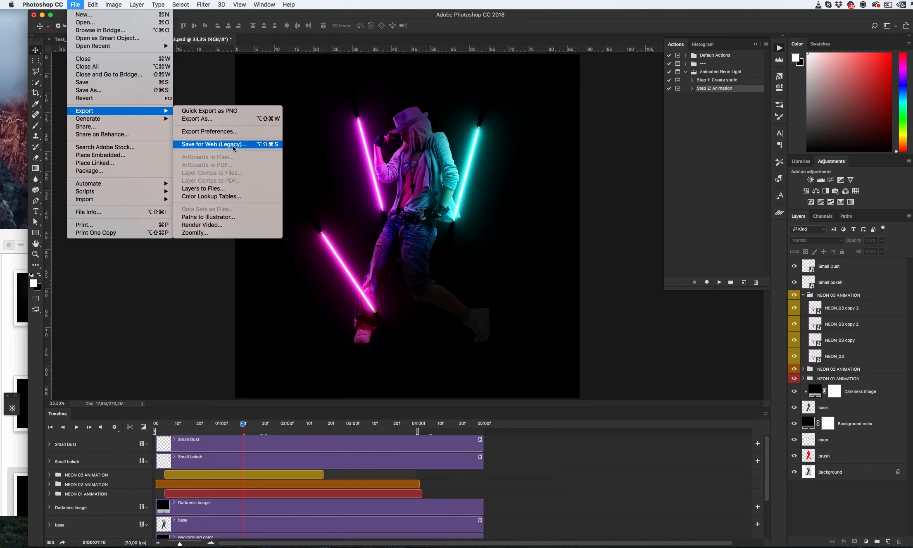
{"action": "left_click", "coordinate": [606, 152]}
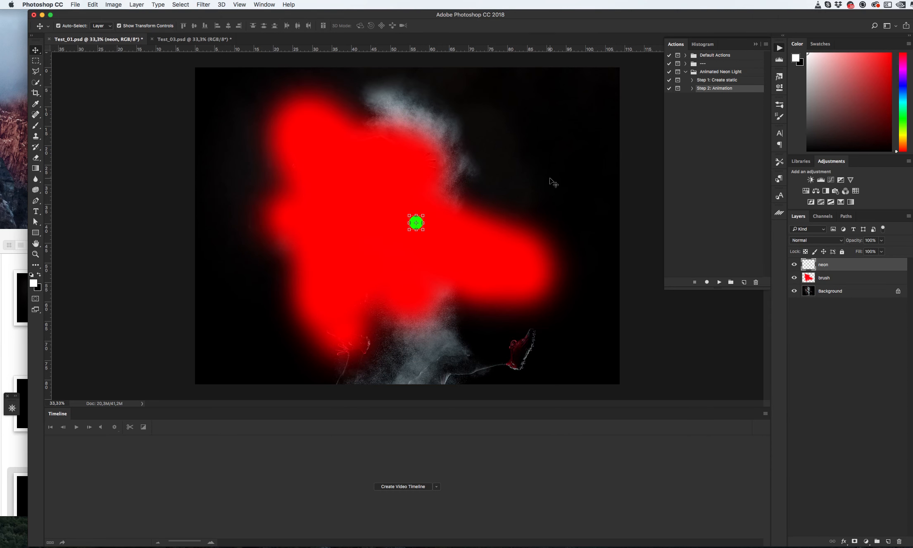
- Run the Create static step of the Animated Neon Light action on the Test_01 document
{"action": "left_click", "coordinate": [721, 81]}
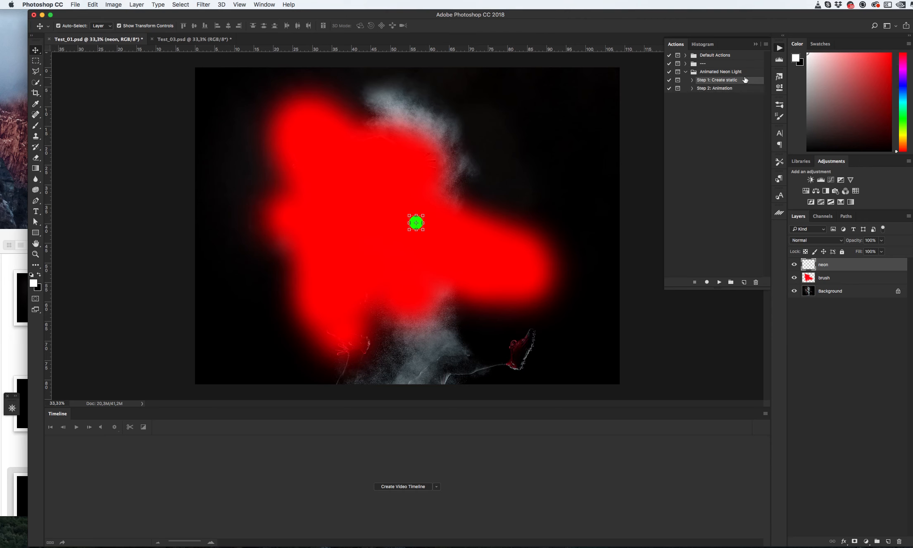
{"action": "left_click", "coordinate": [719, 282]}
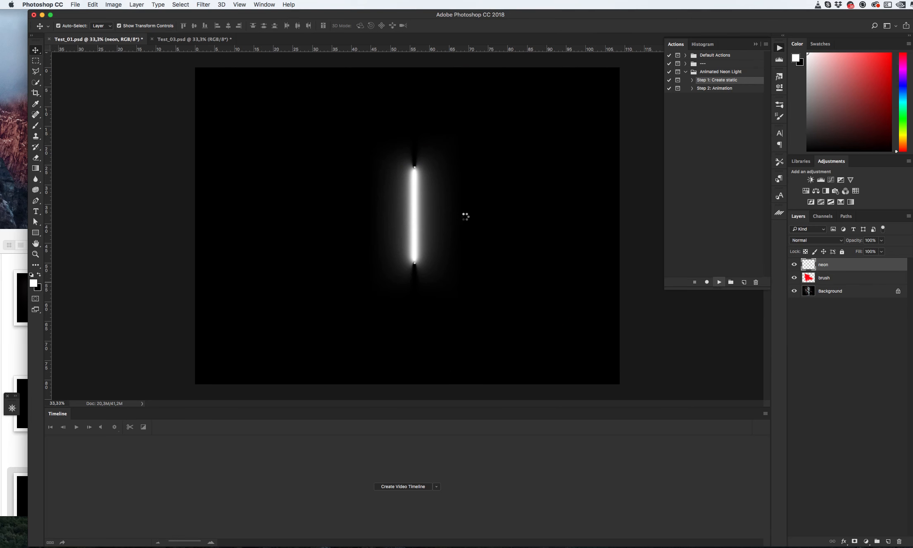
{"action": "left_click", "coordinate": [587, 203]}
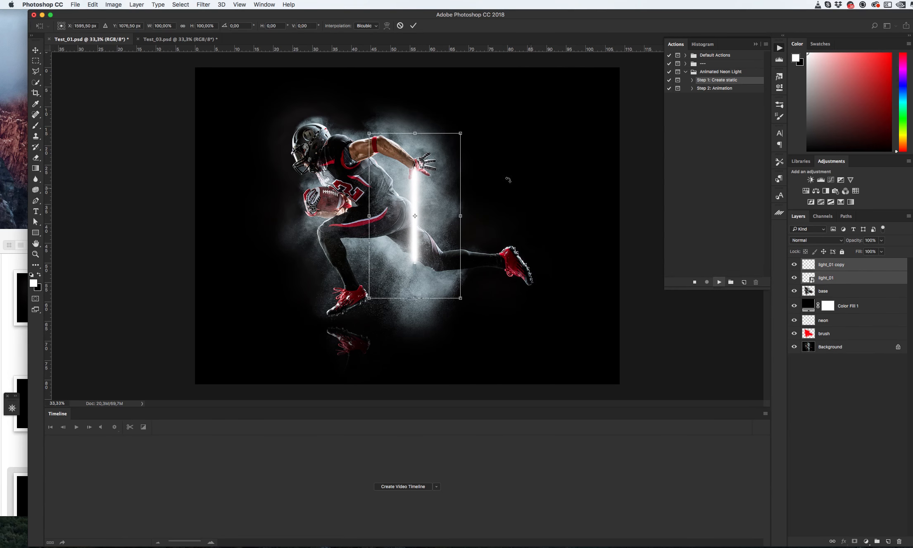
- Rotate the first neon light about -24° and move it beside the player's head and arm
{"action": "left_click_drag", "start_coordinate": [486, 137], "coordinate": [442, 120]}
{"action": "left_click_drag", "start_coordinate": [408, 172], "coordinate": [287, 165]}
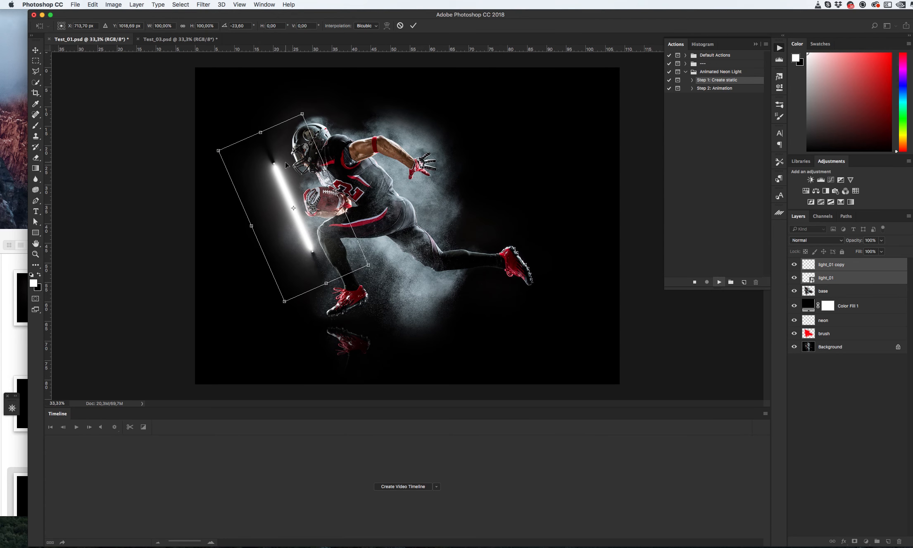
{"action": "key", "text": "Return"}
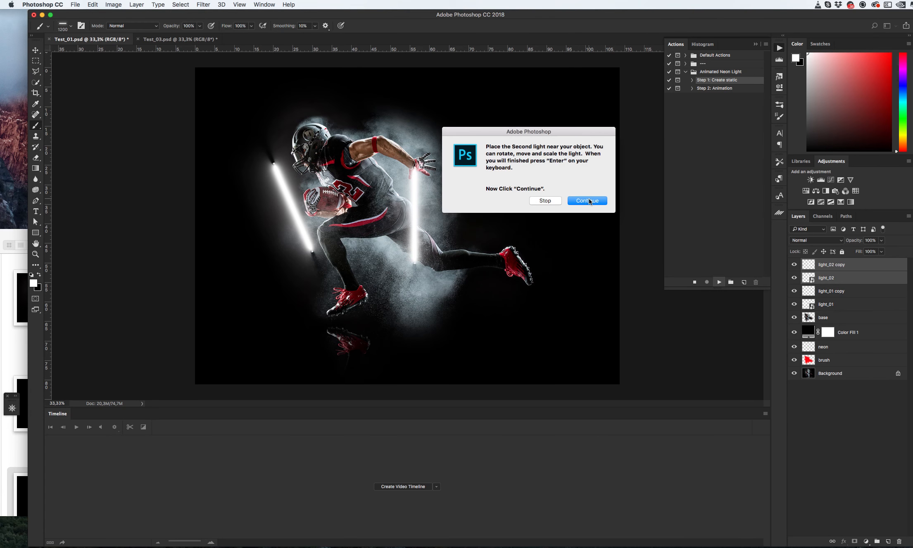
- Continue the action and rotate the second neon light about 14° across the player's torso
{"action": "left_click", "coordinate": [589, 200]}
{"action": "left_click_drag", "start_coordinate": [487, 110], "coordinate": [408, 149]}
{"action": "key", "text": "Return"}
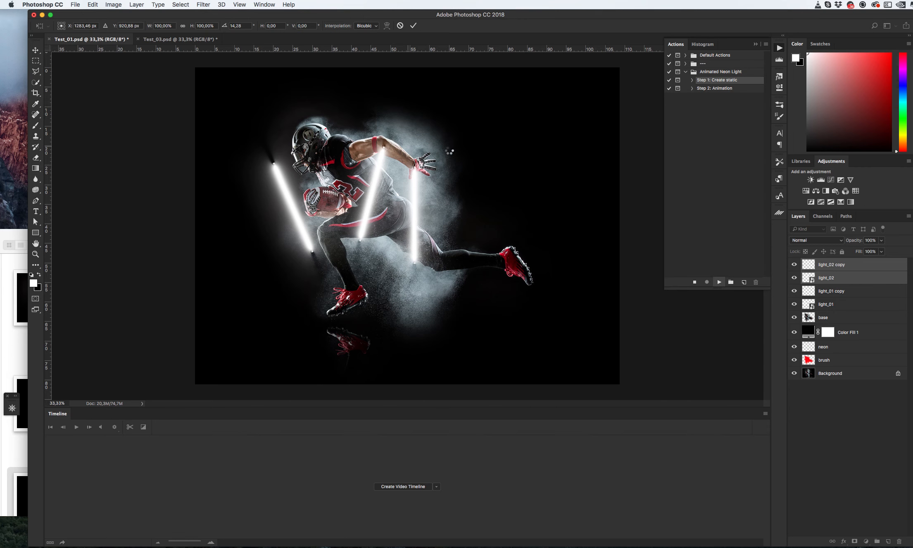
- Continue, scale the third light to about 86% and rotate it about 30° behind the player's leg
{"action": "left_click", "coordinate": [588, 202]}
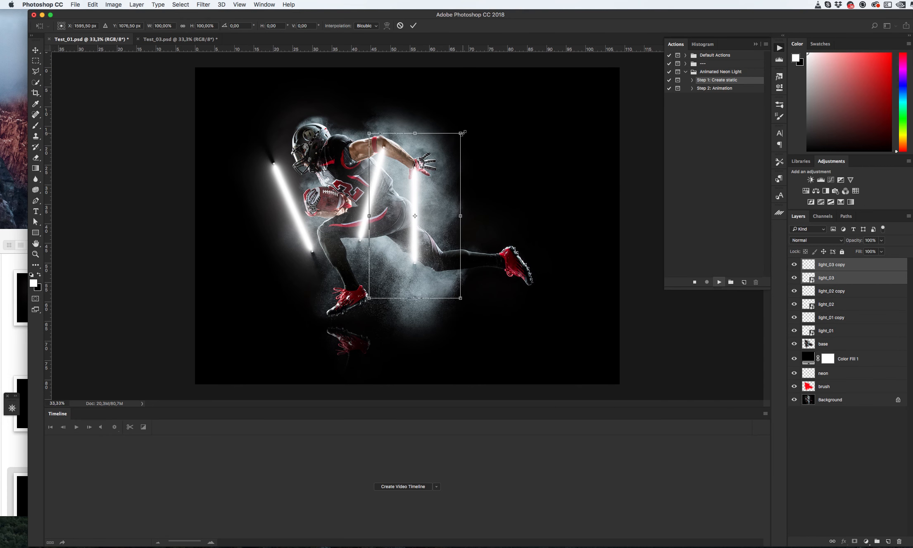
{"action": "left_click_drag", "start_coordinate": [462, 133], "coordinate": [531, 181]}
{"action": "left_click_drag", "start_coordinate": [462, 183], "coordinate": [473, 198]}
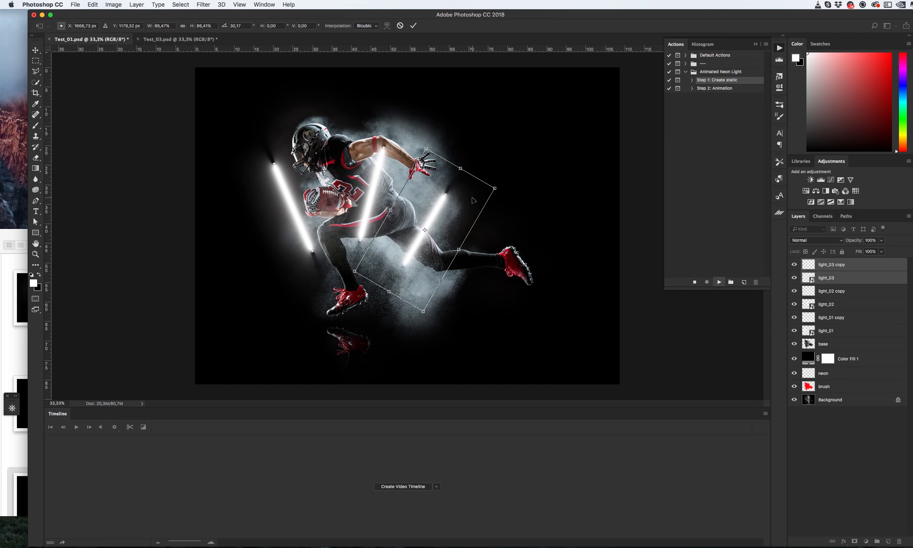
{"action": "key", "text": "Return"}
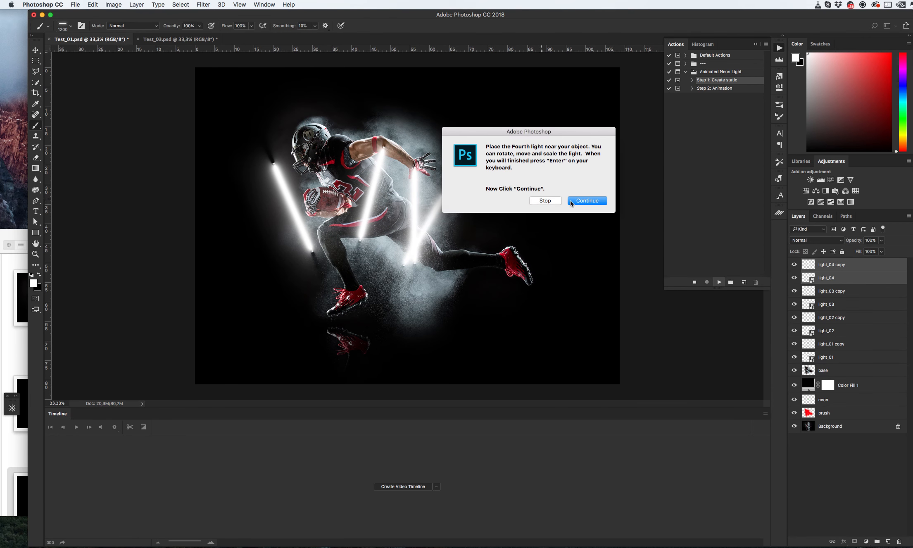
- Continue, scale the fourth light to about 75% and rotate it about 50° beside the player's foot
{"action": "left_click", "coordinate": [570, 200]}
{"action": "left_click_drag", "start_coordinate": [463, 132], "coordinate": [442, 152]}
{"action": "left_click_drag", "start_coordinate": [472, 155], "coordinate": [507, 254]}
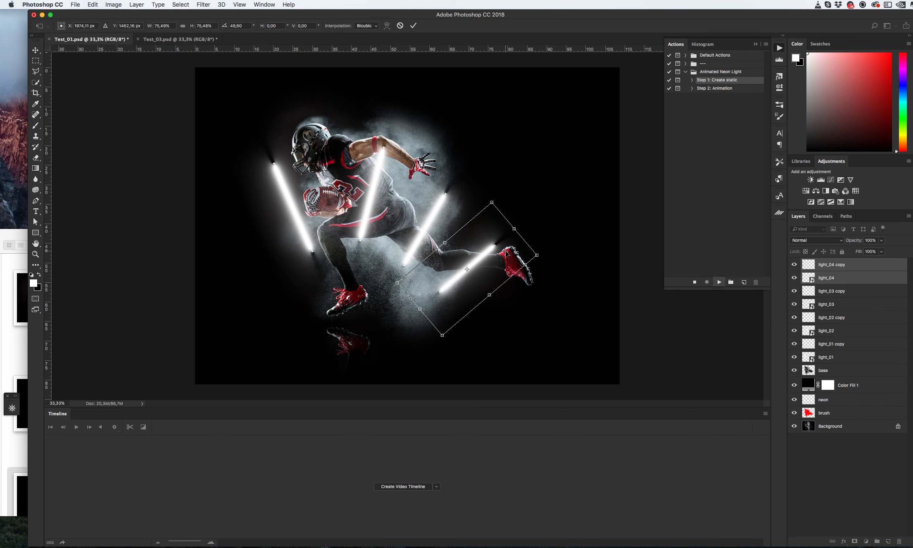
{"action": "key", "text": "Return"}
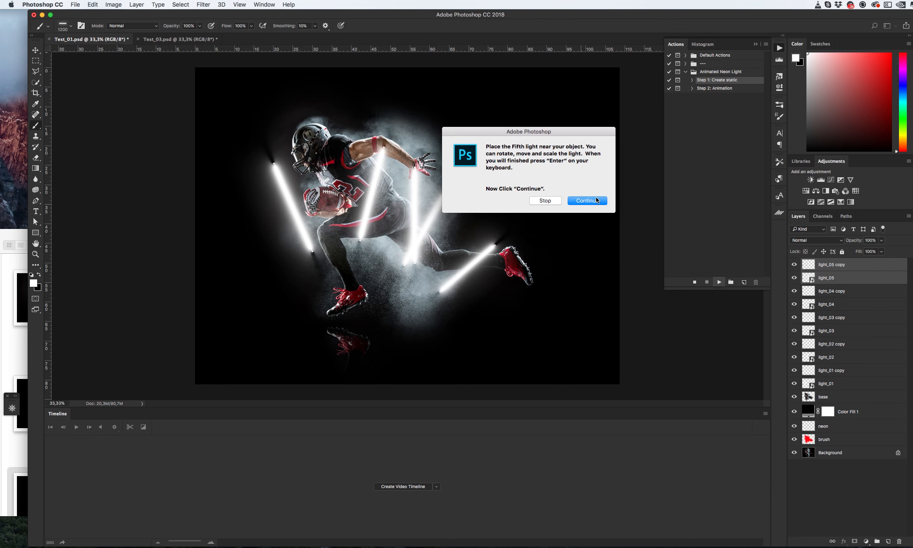
- Continue, scale the fifth light to about 61% and place it upright beside the front shoe
{"action": "left_click", "coordinate": [597, 200]}
{"action": "left_click_drag", "start_coordinate": [470, 136], "coordinate": [545, 255]}
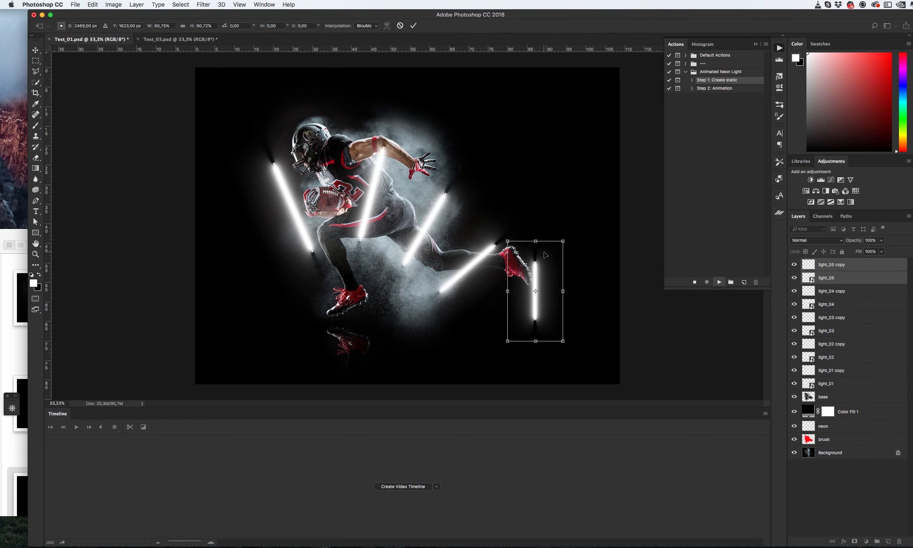
{"action": "key", "text": "Return"}
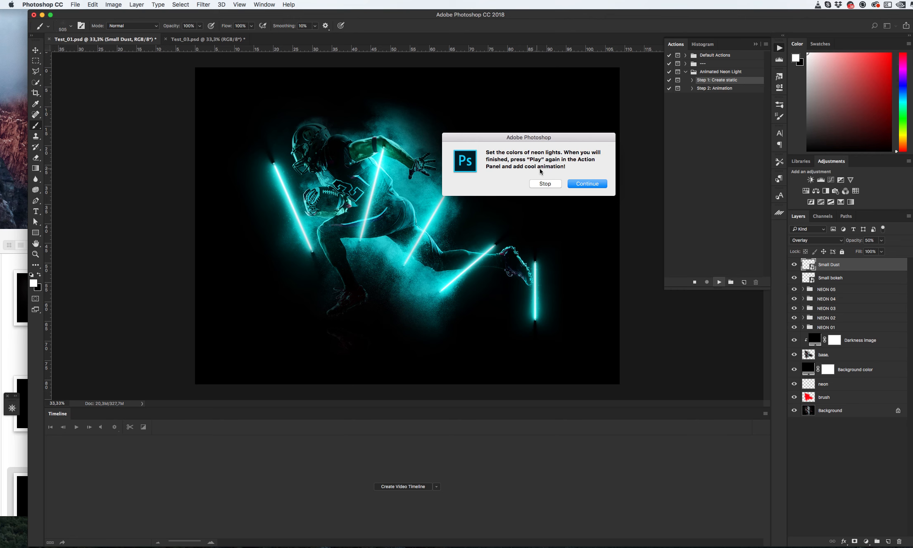
- Finish the Create static action run and dismiss the rasterize prompt
{"action": "left_click", "coordinate": [592, 183]}
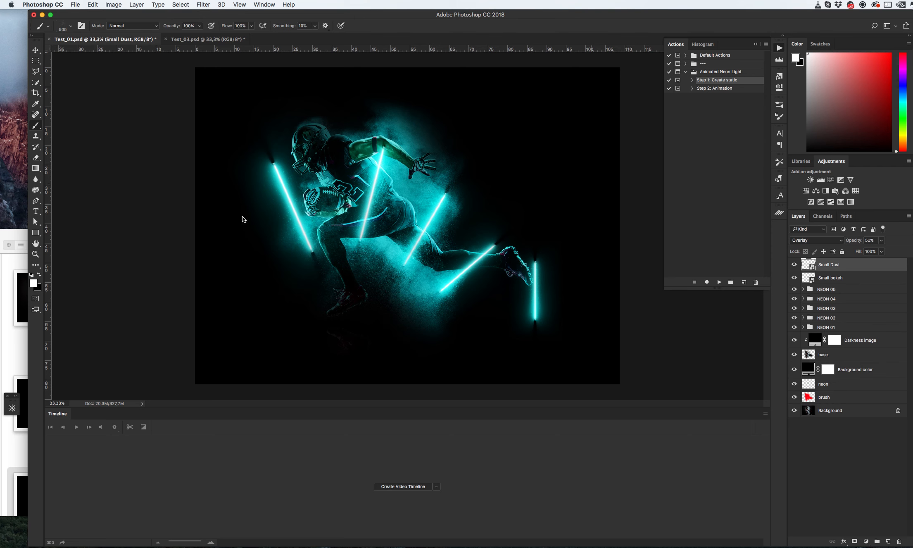
{"action": "left_click", "coordinate": [153, 222]}
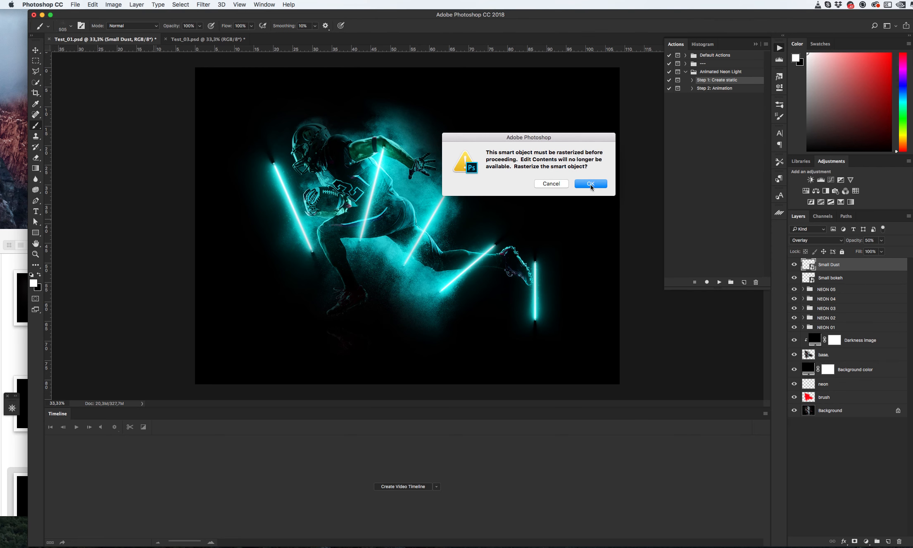
{"action": "left_click", "coordinate": [551, 184]}
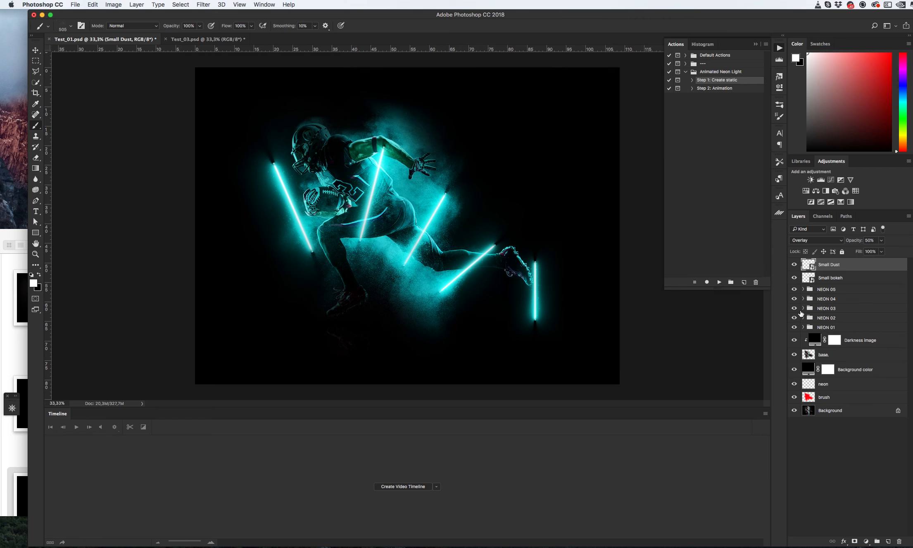
- Hide the NEON 02 to NEON 05 groups and hide Color light 01 inside NEON 01 for a white first light
{"action": "key", "text": "v"}
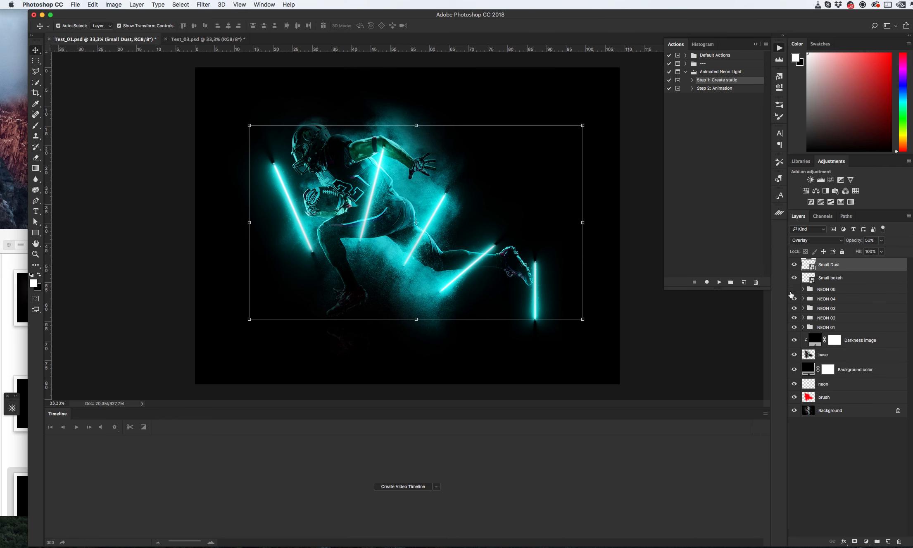
{"action": "left_click_drag", "start_coordinate": [791, 292], "coordinate": [797, 321]}
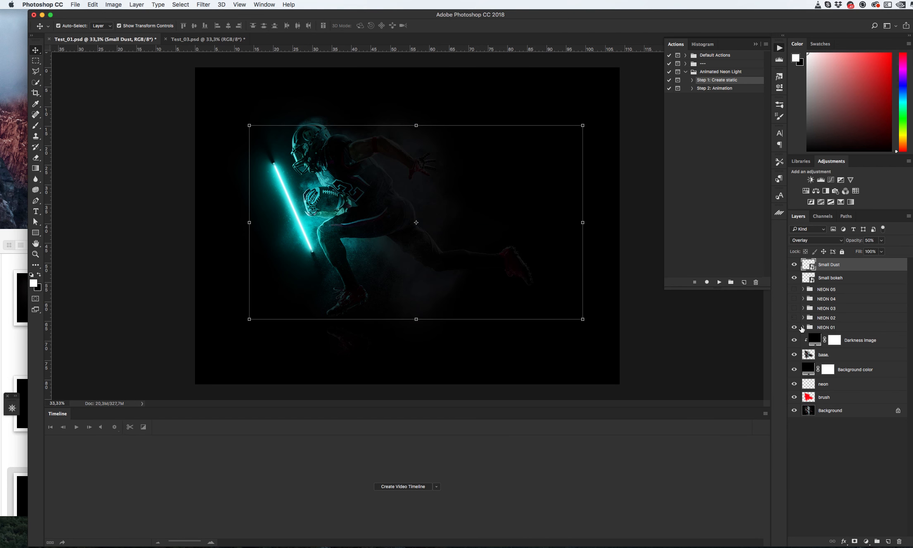
{"action": "left_click", "coordinate": [804, 327]}
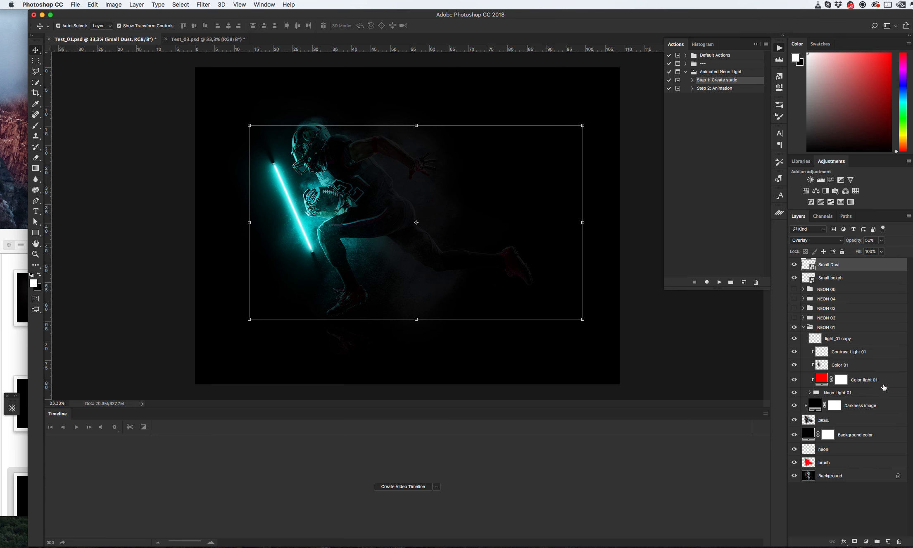
{"action": "left_click", "coordinate": [795, 380]}
{"action": "left_click", "coordinate": [795, 380]}
{"action": "left_click", "coordinate": [795, 380]}
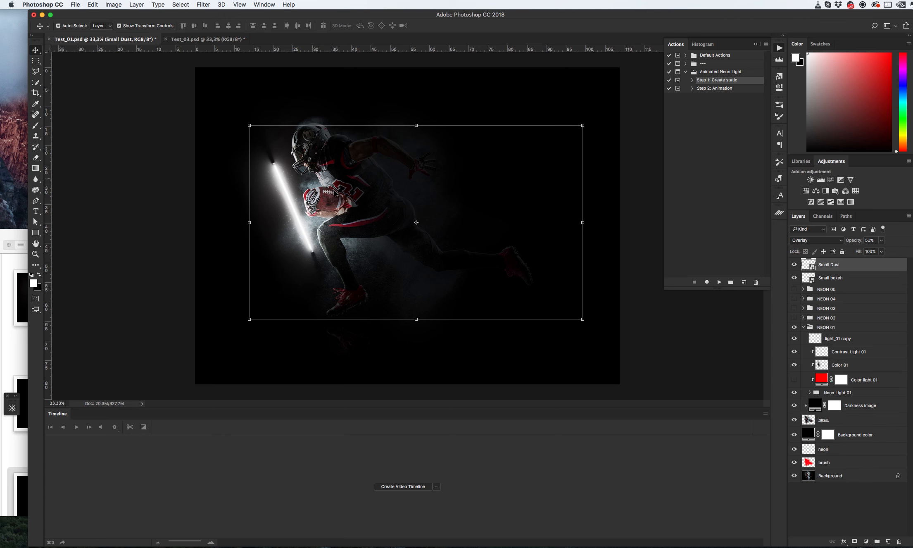
{"action": "left_click", "coordinate": [803, 327]}
- Show the NEON 02 group and set its Color light 02 fill color to #00a8ff
{"action": "left_click", "coordinate": [795, 318]}
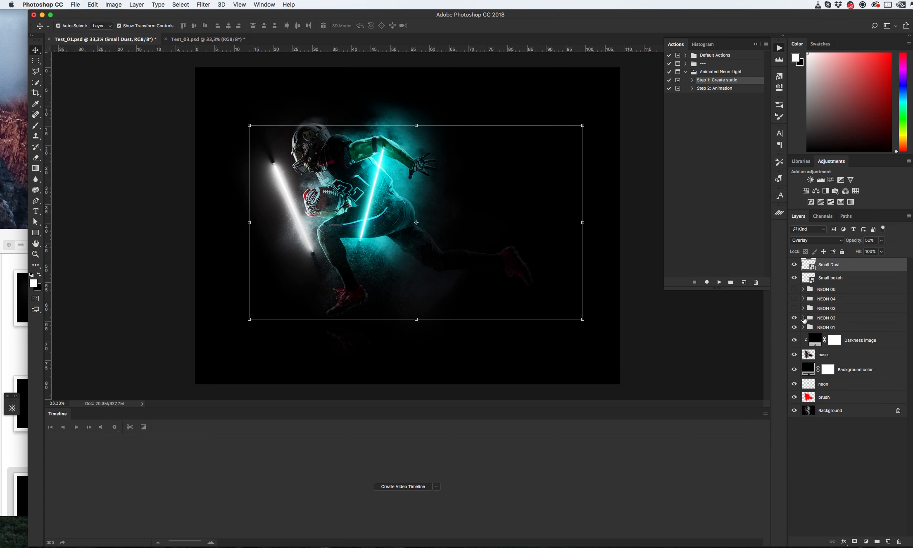
{"action": "left_click", "coordinate": [803, 318]}
{"action": "double_click", "coordinate": [819, 370]}
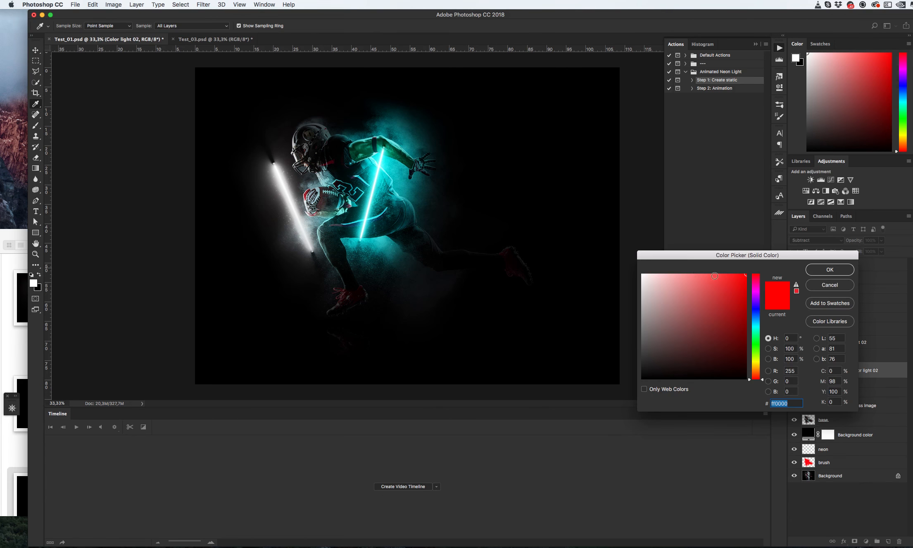
{"action": "left_click_drag", "start_coordinate": [759, 292], "coordinate": [759, 321]}
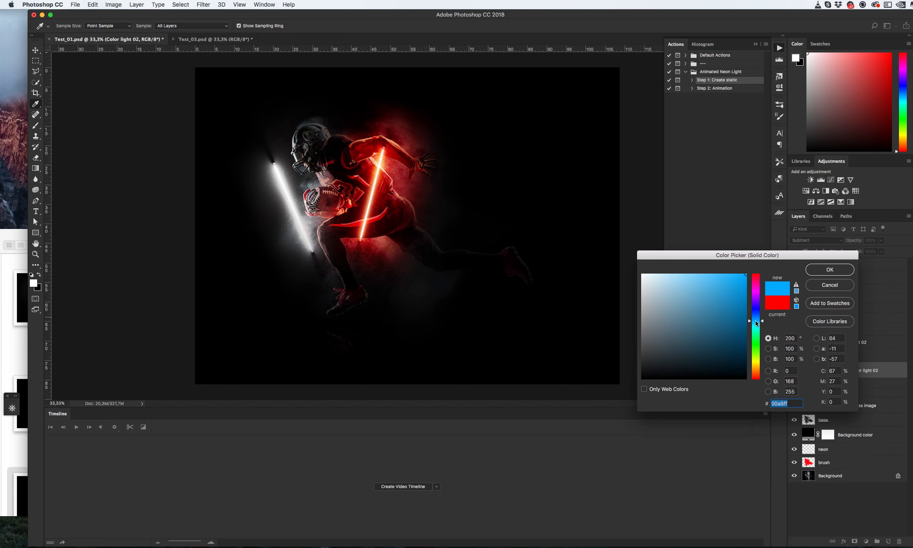
{"action": "left_click", "coordinate": [829, 272]}
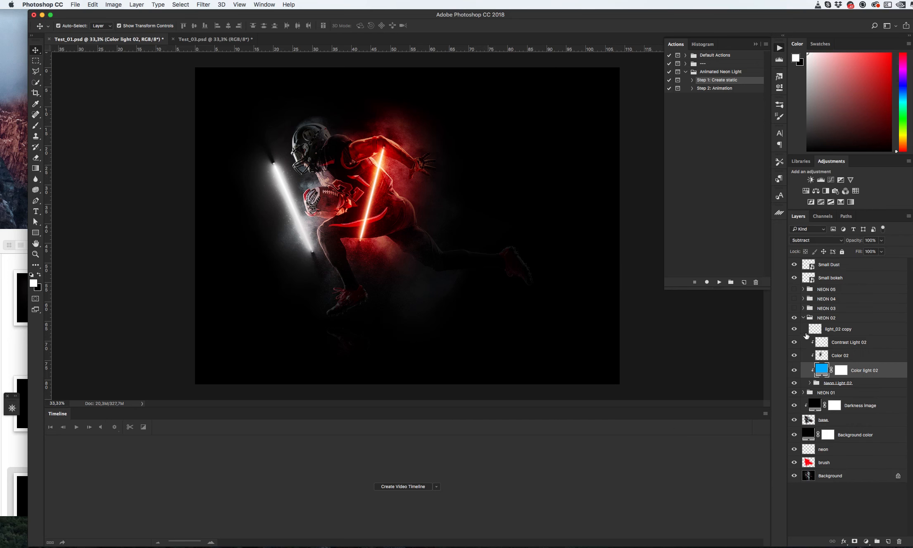
- Show the NEON 03 group and change the fill color of its Color light 03 layer
{"action": "left_click", "coordinate": [806, 319]}
{"action": "left_click", "coordinate": [804, 318]}
{"action": "left_click", "coordinate": [795, 309]}
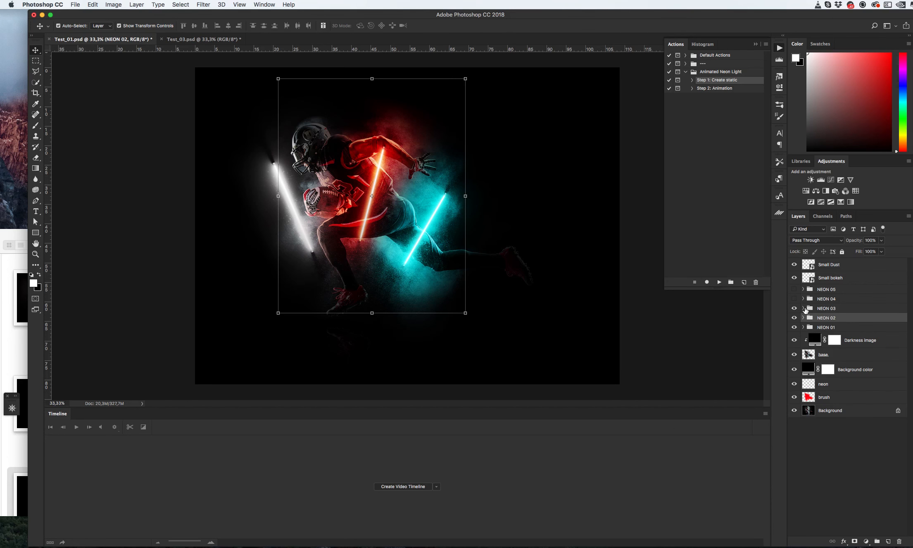
{"action": "left_click", "coordinate": [804, 309]}
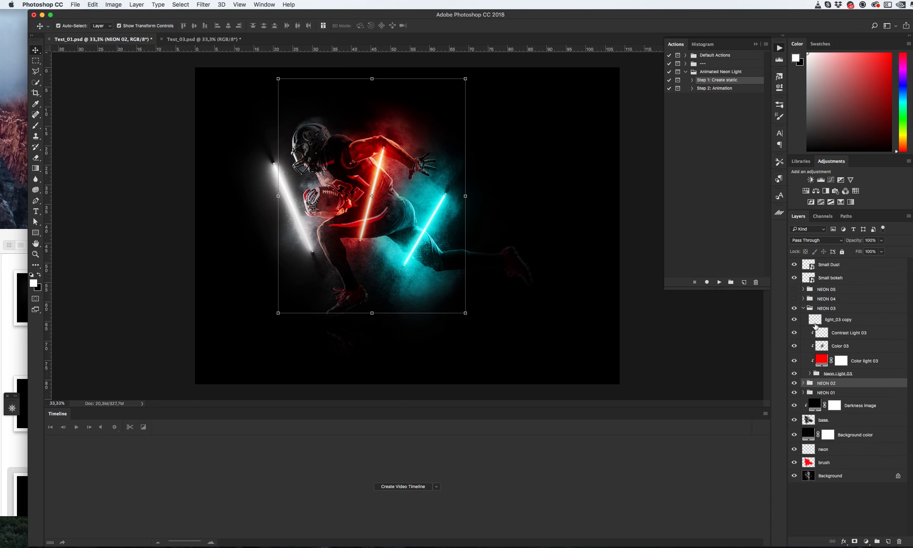
{"action": "double_click", "coordinate": [822, 360]}
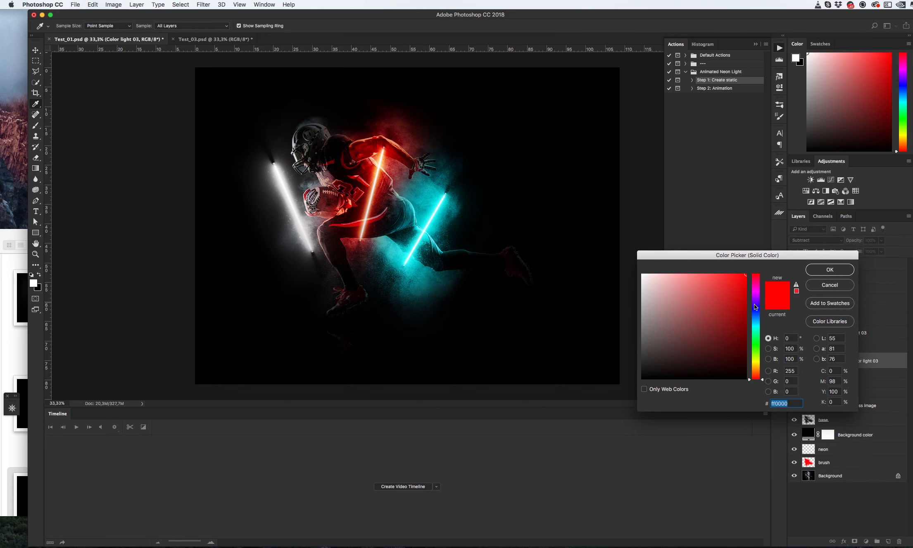
{"action": "left_click_drag", "start_coordinate": [755, 307], "coordinate": [756, 330]}
{"action": "left_click", "coordinate": [830, 269]}
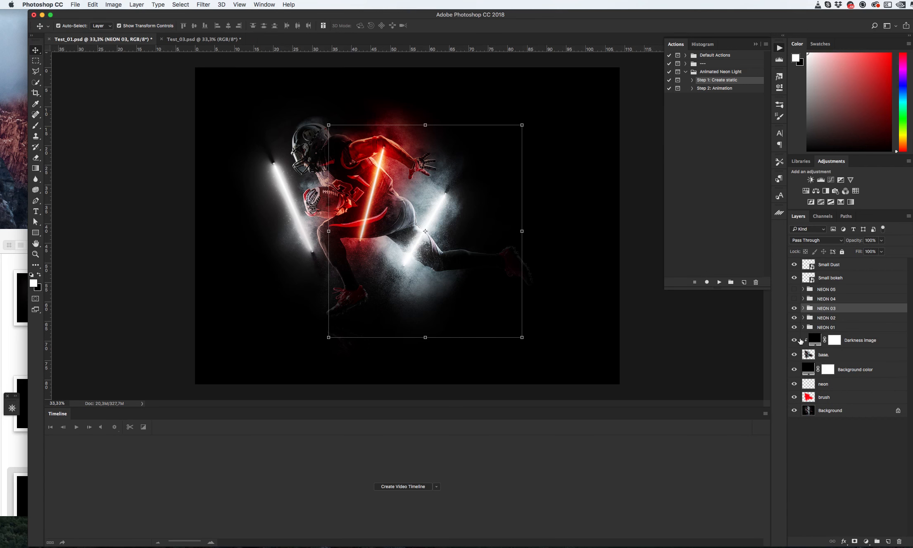
- Show the NEON 04 and NEON 05 groups, hiding Color light 05 for a white fifth light
{"action": "left_click", "coordinate": [804, 307]}
{"action": "left_click", "coordinate": [794, 299]}
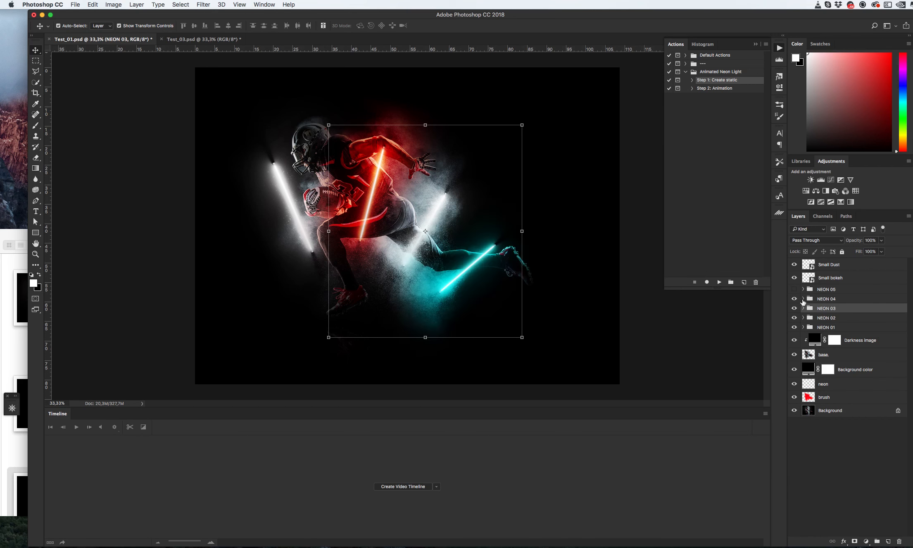
{"action": "left_click", "coordinate": [803, 299]}
{"action": "left_click", "coordinate": [804, 299]}
{"action": "left_click", "coordinate": [795, 289]}
{"action": "left_click", "coordinate": [803, 289]}
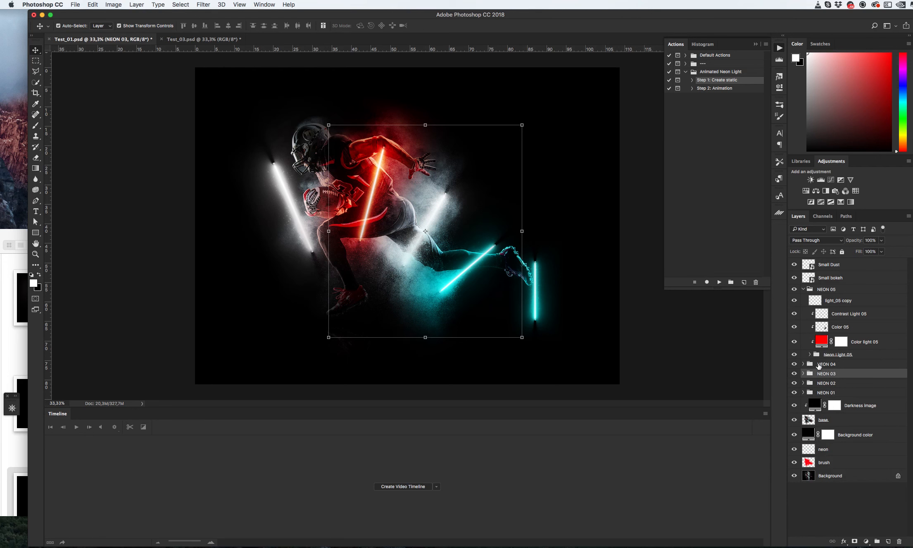
{"action": "left_click", "coordinate": [795, 342]}
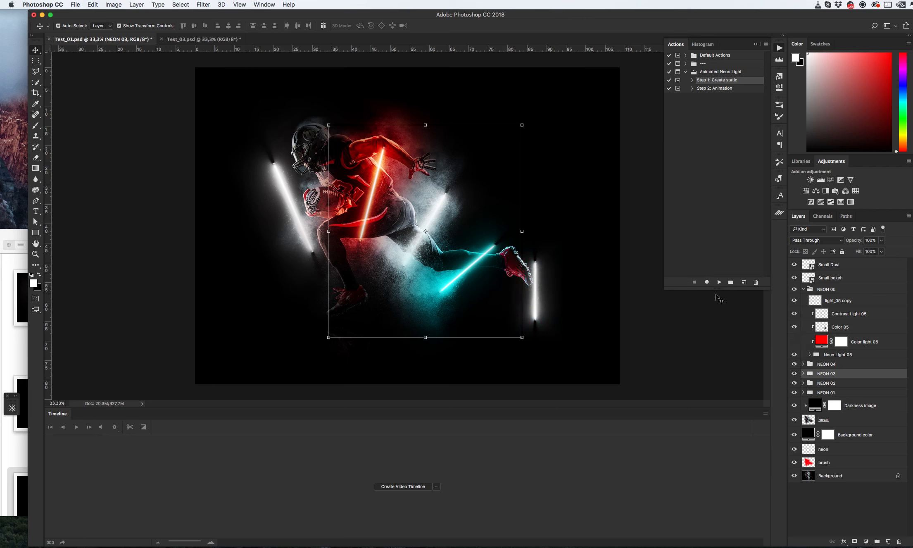
{"action": "left_click", "coordinate": [803, 290]}
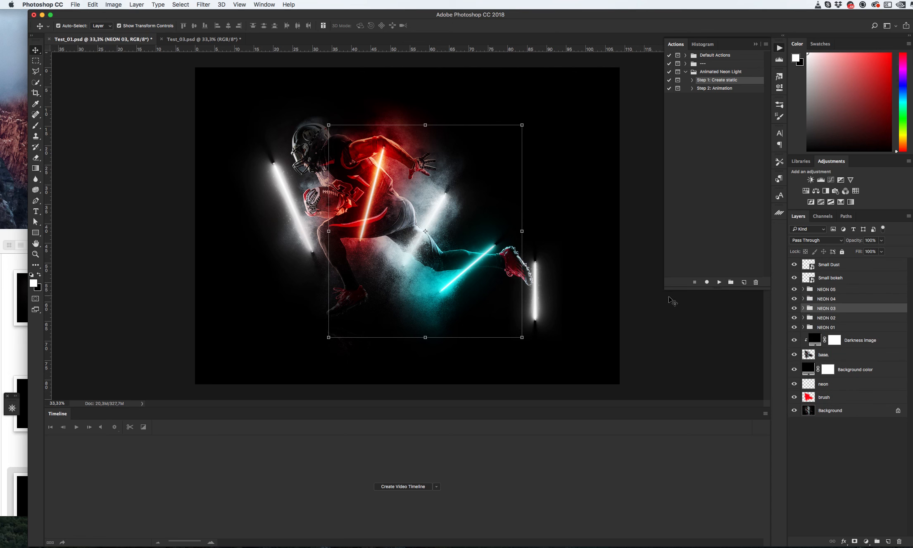
- Run the Animation step of the Animated Neon Light action
{"action": "left_click", "coordinate": [614, 265]}
{"action": "left_click", "coordinate": [726, 89]}
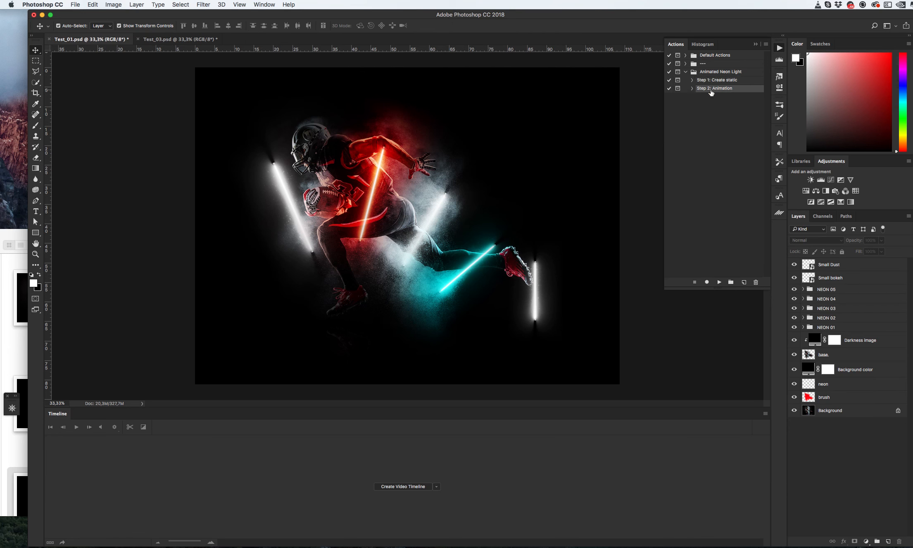
{"action": "left_click", "coordinate": [719, 282]}
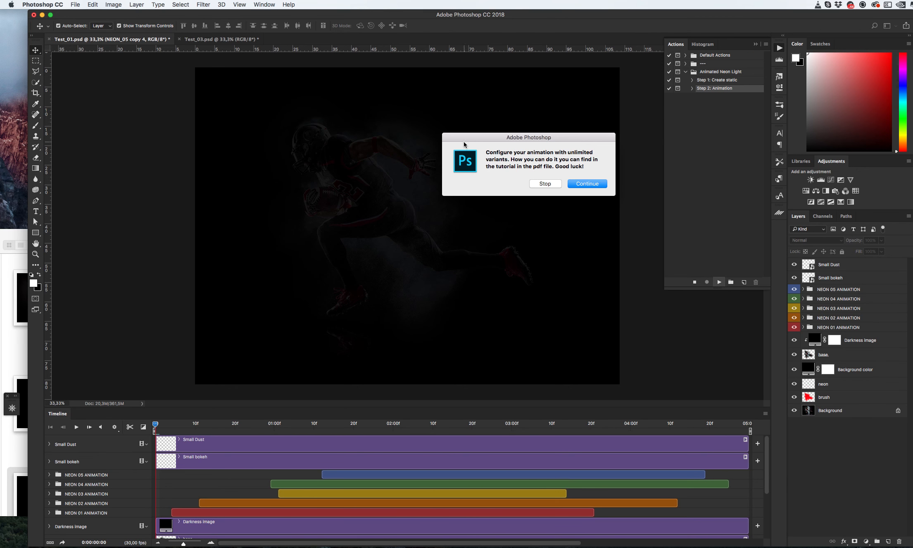
{"action": "left_click", "coordinate": [581, 186]}
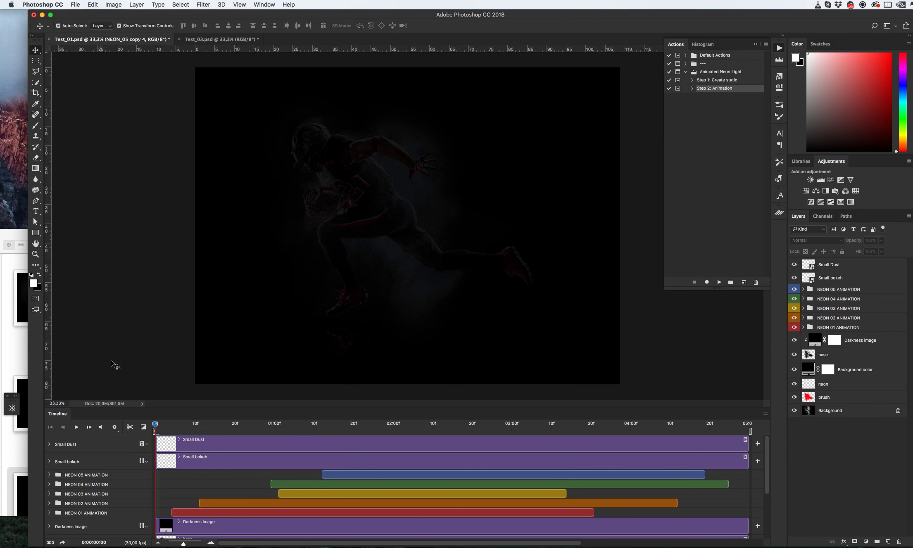
- Preview the animation and move the NEON 05 and NEON 04 animation clips earlier in the timeline
{"action": "left_click", "coordinate": [76, 428]}
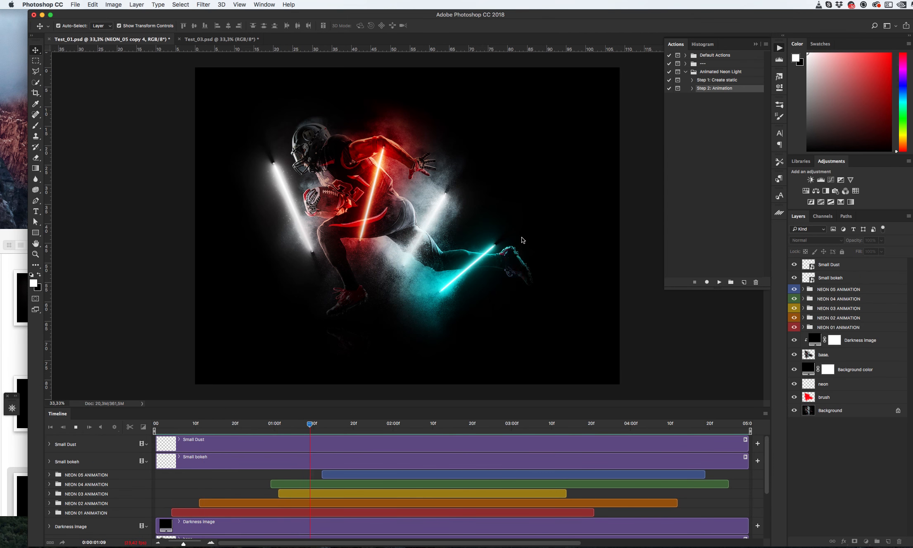
{"action": "key", "text": "space"}
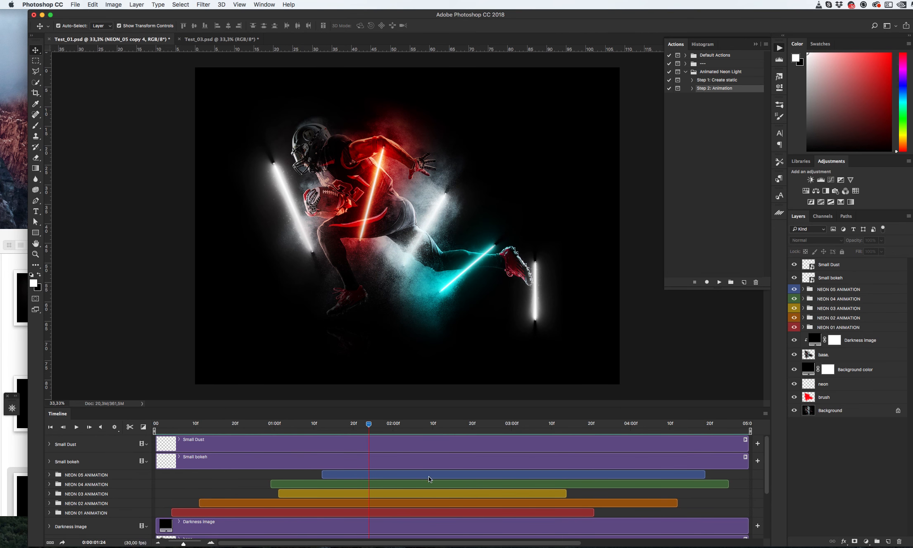
{"action": "left_click", "coordinate": [483, 478]}
{"action": "left_click_drag", "start_coordinate": [495, 475], "coordinate": [411, 483]}
{"action": "left_click", "coordinate": [421, 482]}
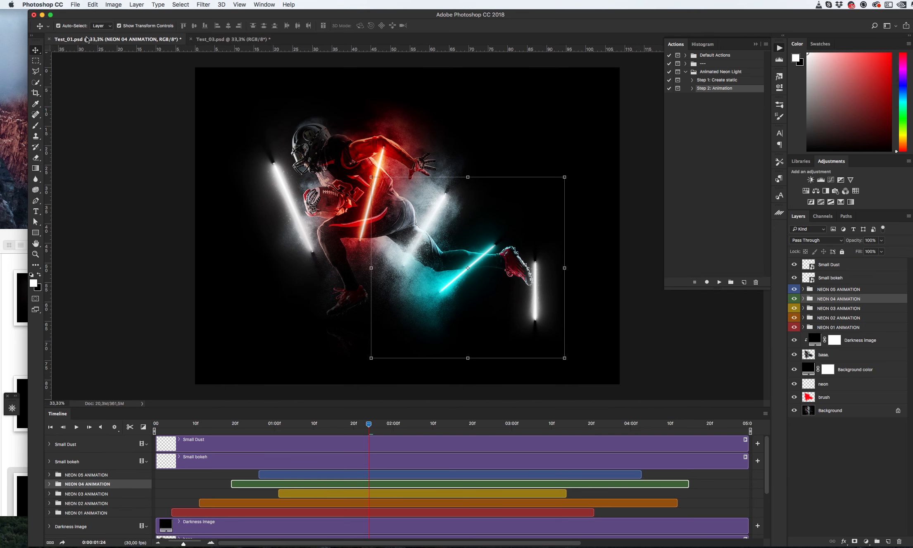
- Open the Render Video export for the animation
{"action": "left_click", "coordinate": [78, 7]}
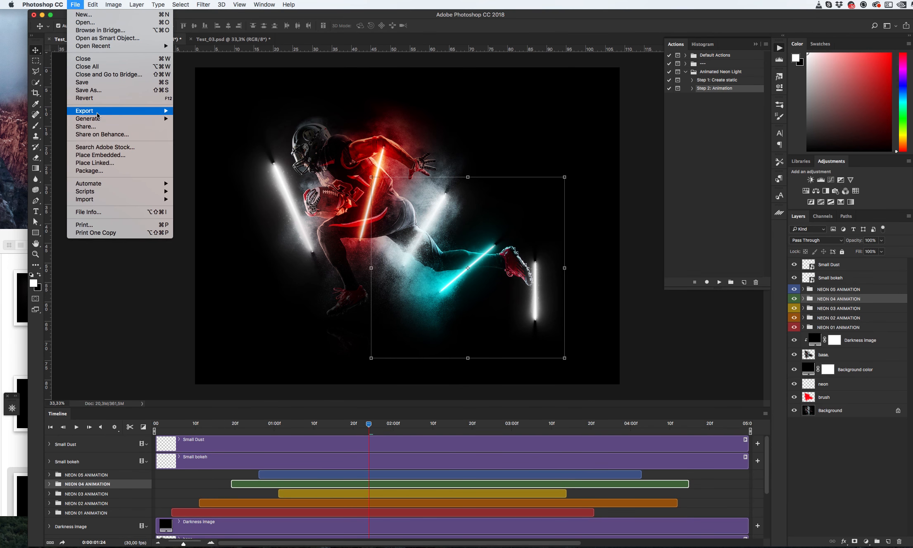
{"action": "mouse_move", "coordinate": [96, 112]}
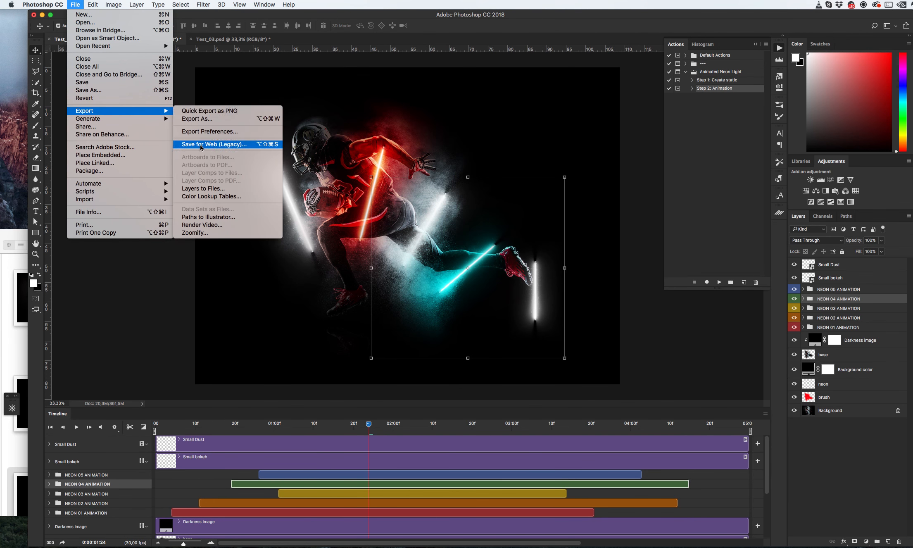
{"action": "left_click", "coordinate": [214, 228]}
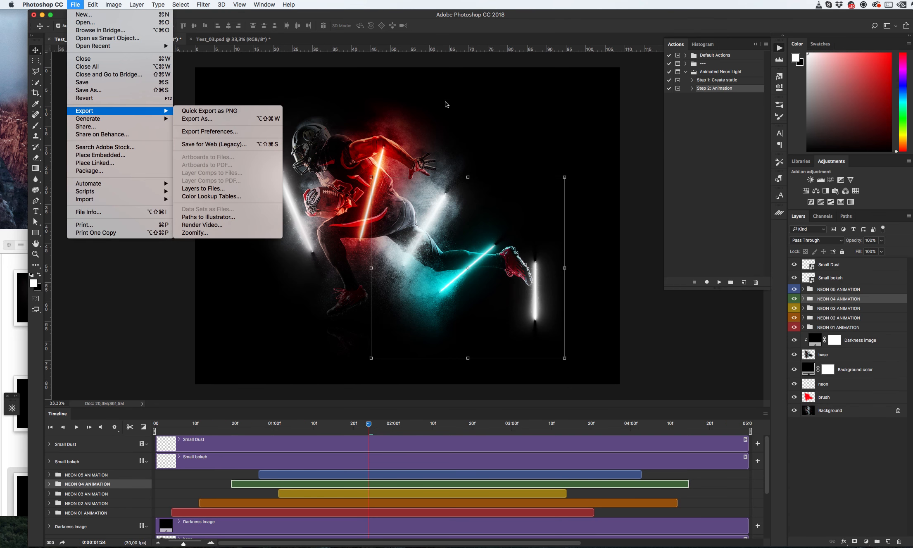
{"action": "left_click", "coordinate": [632, 129]}
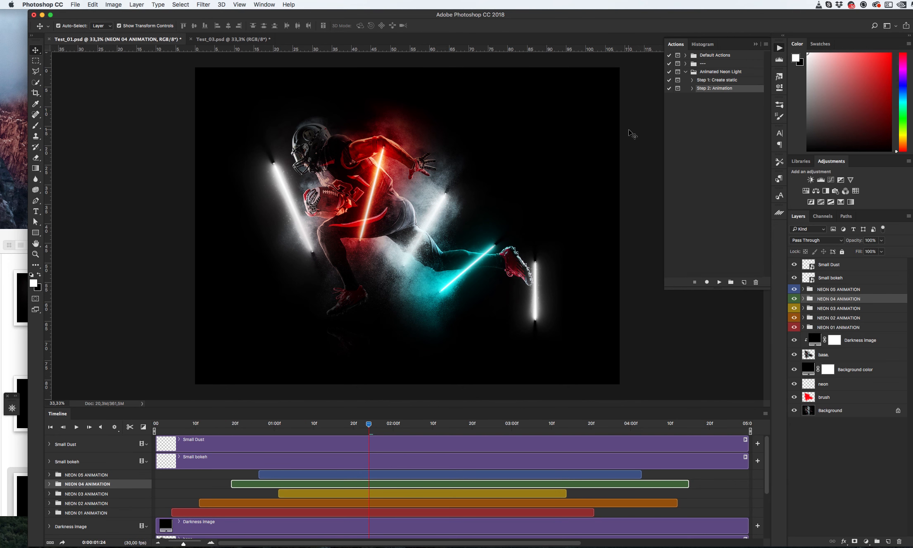